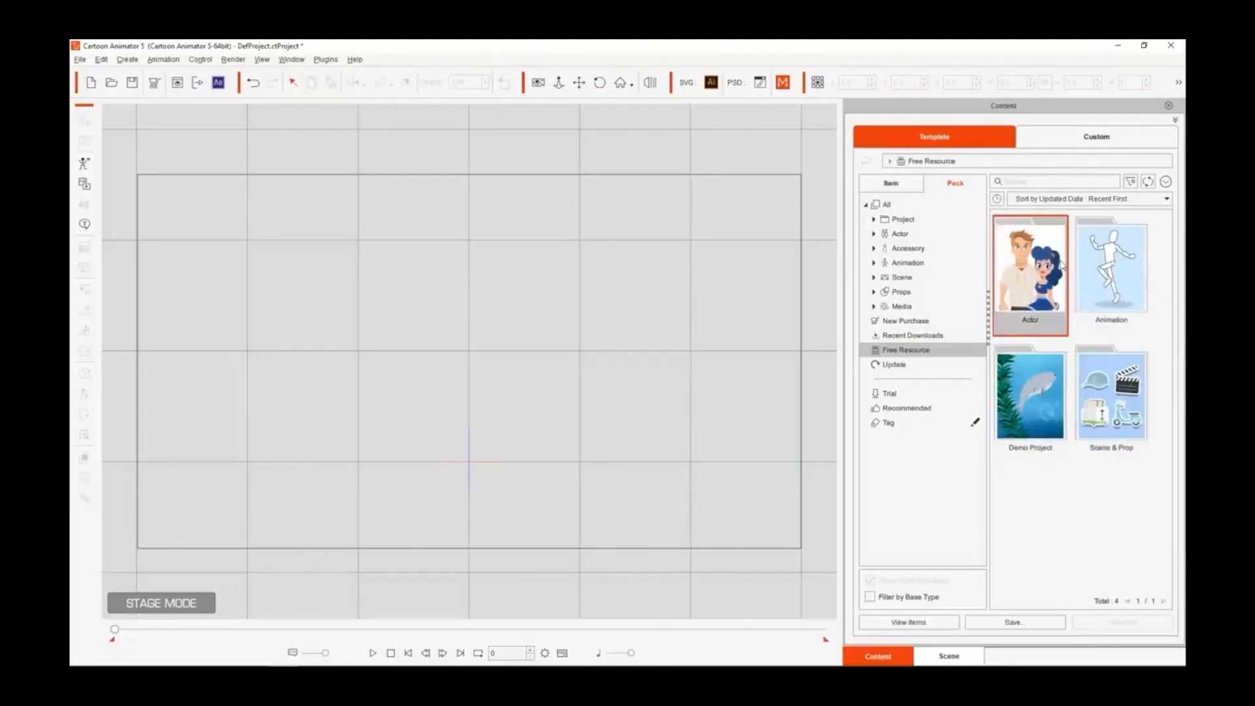
- Open the Actor pack from the free resources and list the contents of its Actor category
double_click(1035, 262)
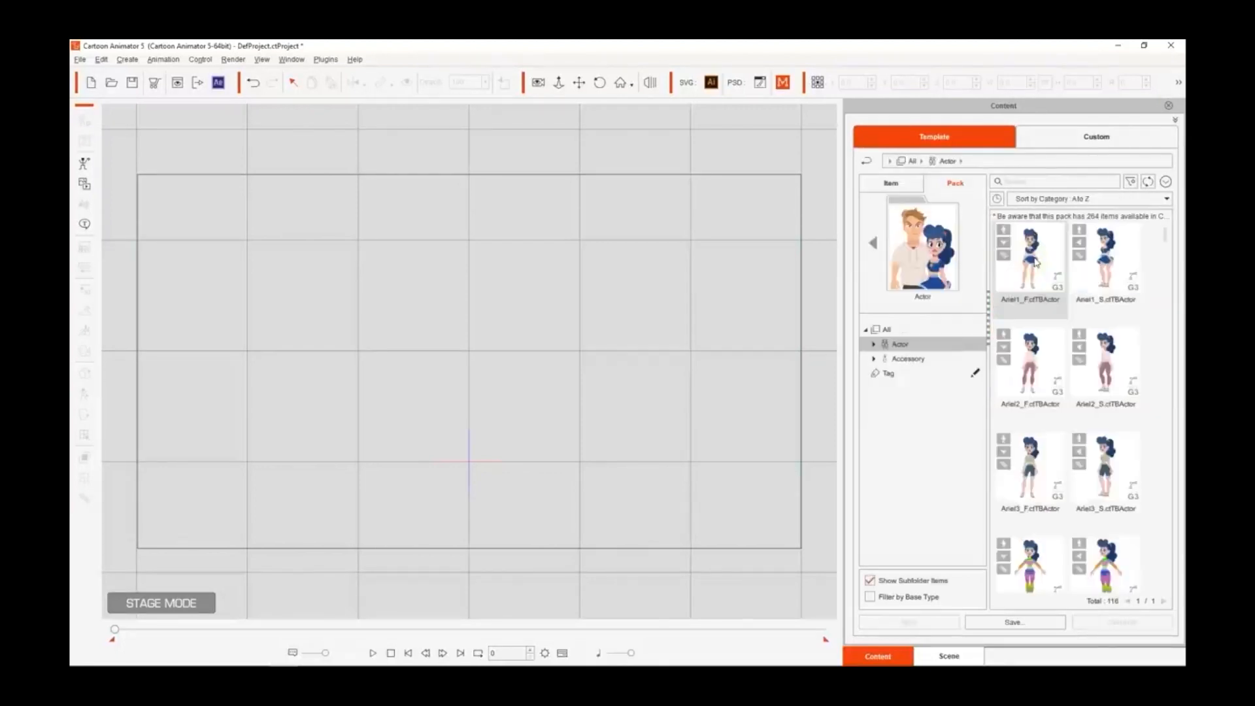
drag(1166, 237, 1165, 471)
click(933, 363)
click(900, 344)
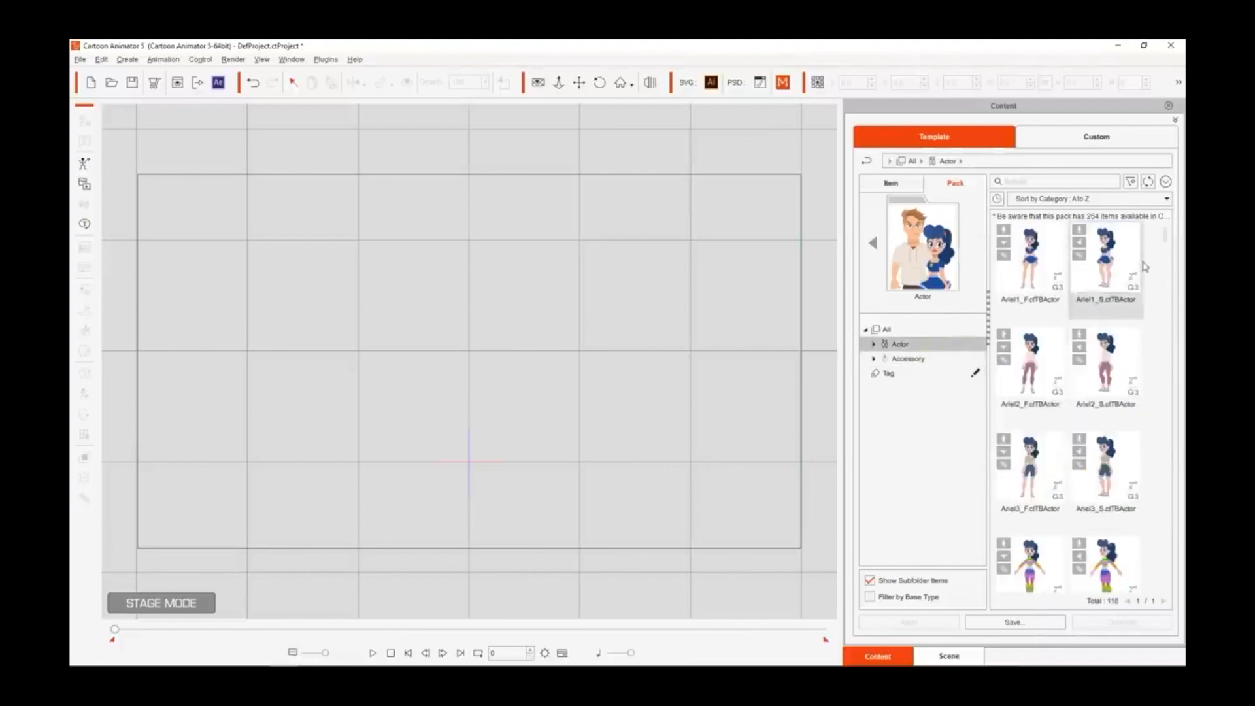
- View the content information of the Ariel3_S side-view actor, including its base type and format
scroll(1122, 305, down, 2)
click(1121, 304)
right_click(1111, 302)
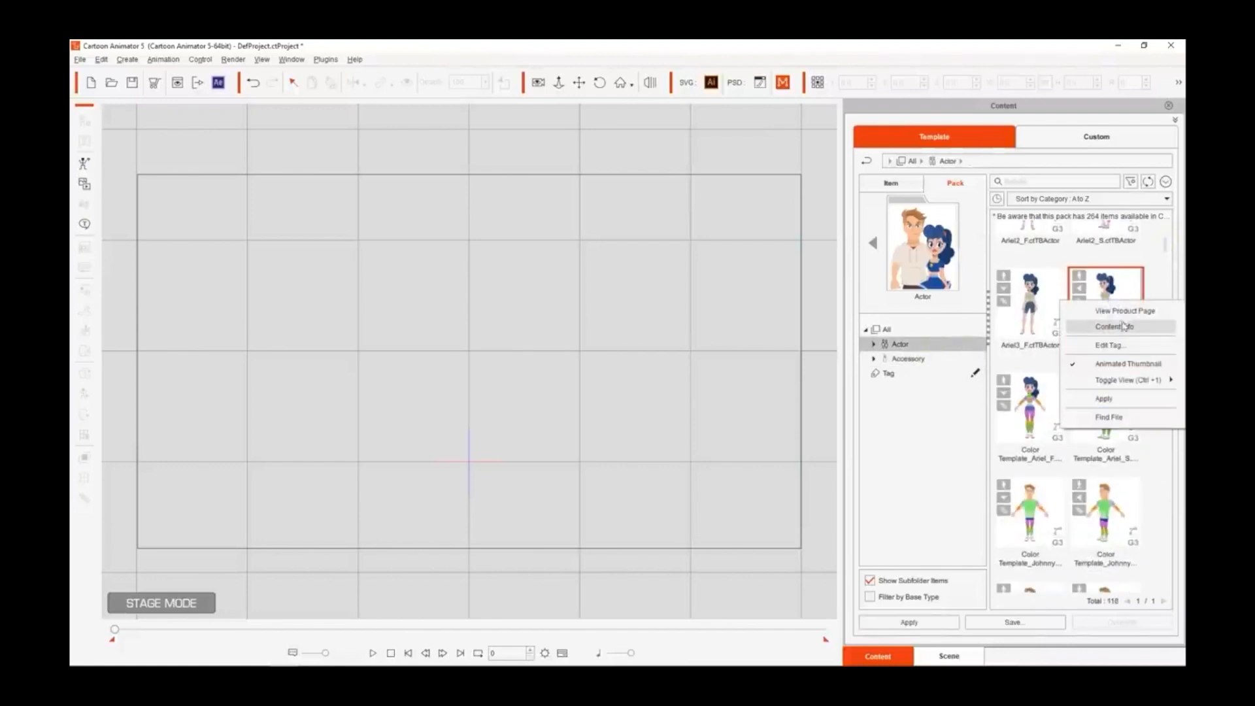
click(1107, 325)
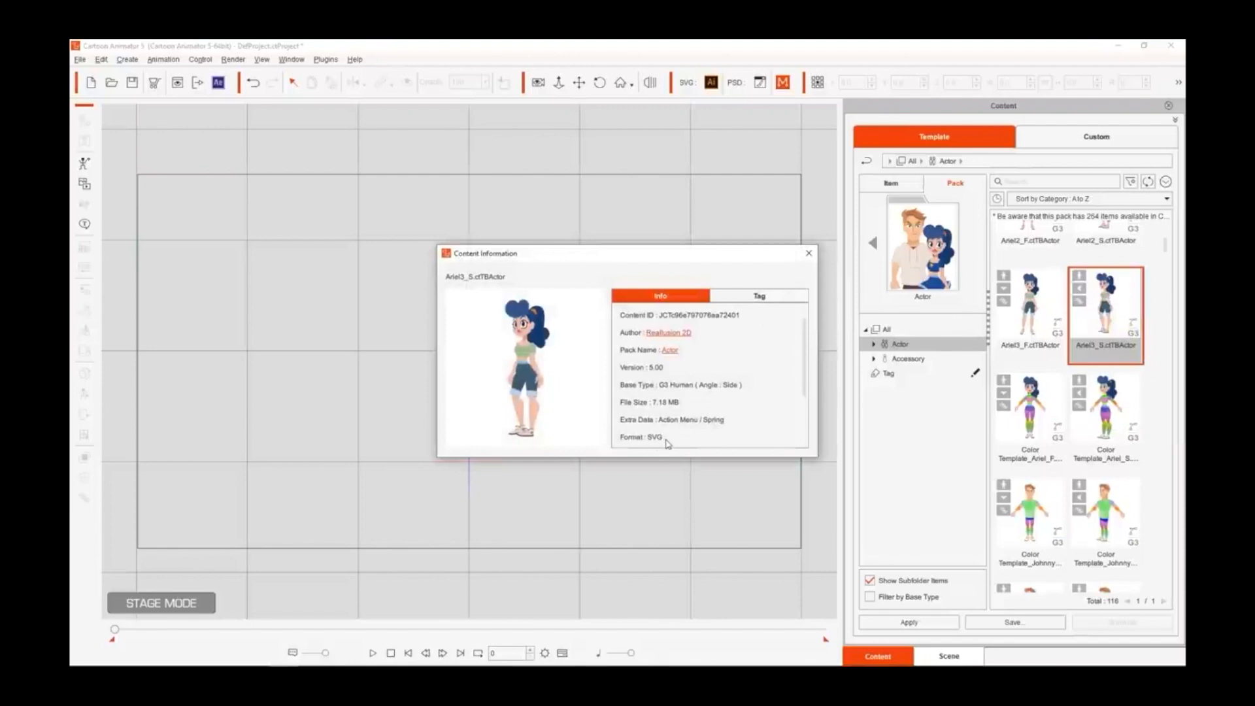
click(809, 253)
- Add the Ariel3_S actor to the stage, scale it to about 177.3 and position it at about X 5.8, Y -62.8
drag(1105, 307, 457, 374)
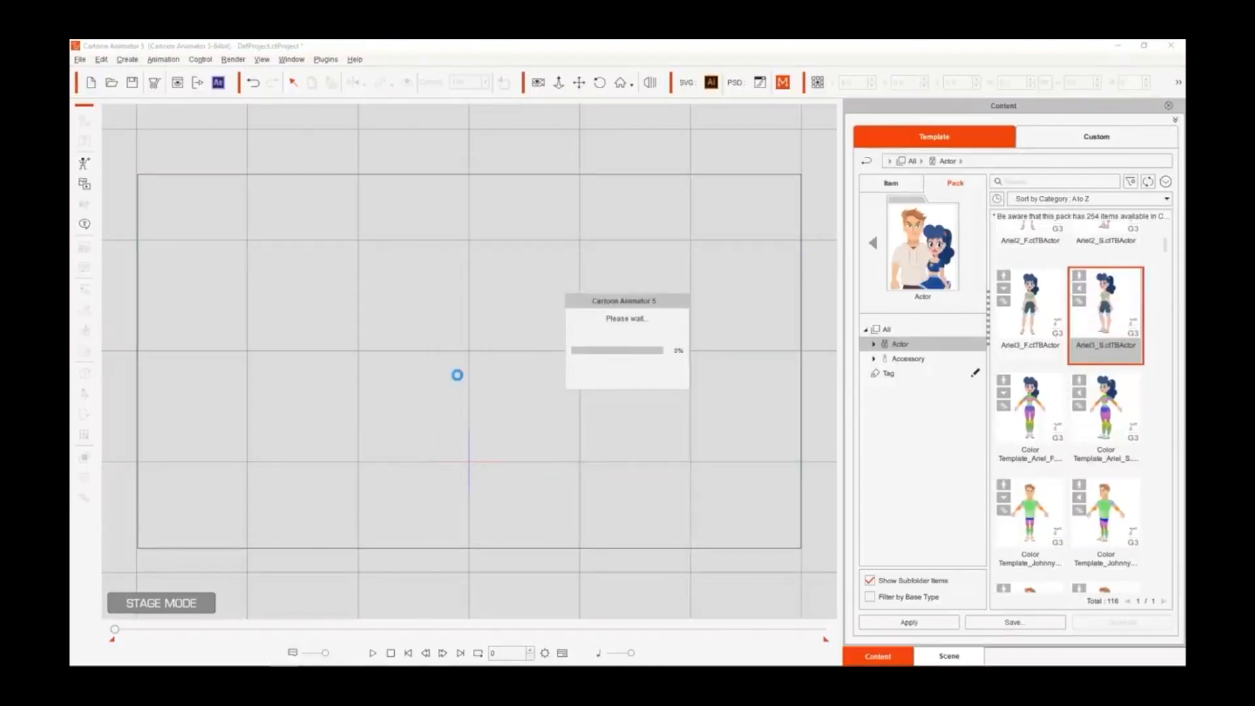
drag(494, 279, 638, 154)
drag(481, 254, 498, 316)
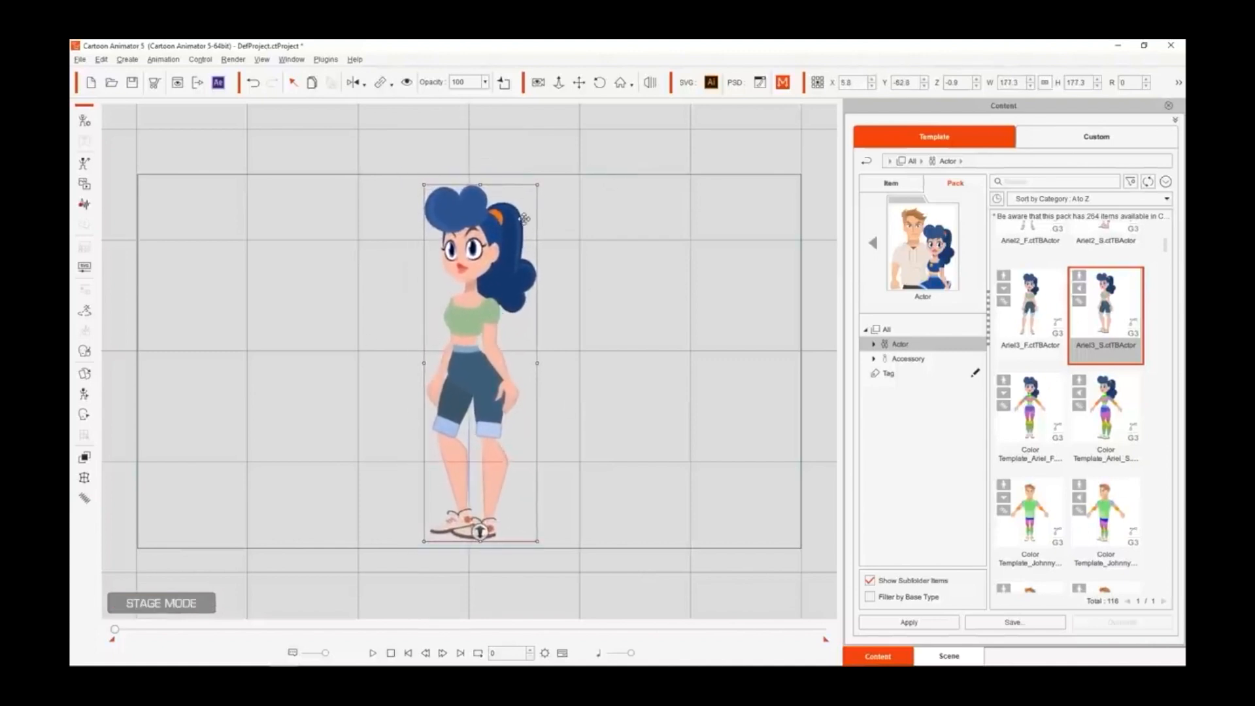
- Open the SVG Color Adjustment for the character and examine the colour groups within Clothing and Character
click(89, 272)
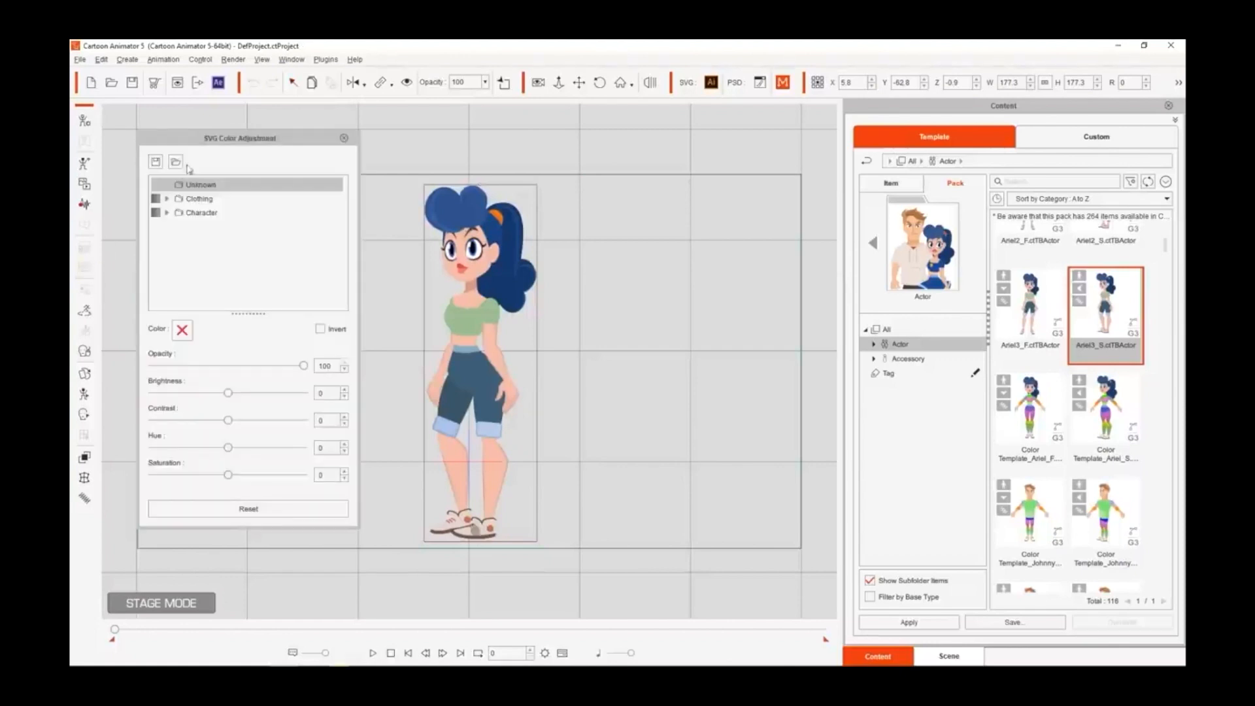
click(222, 200)
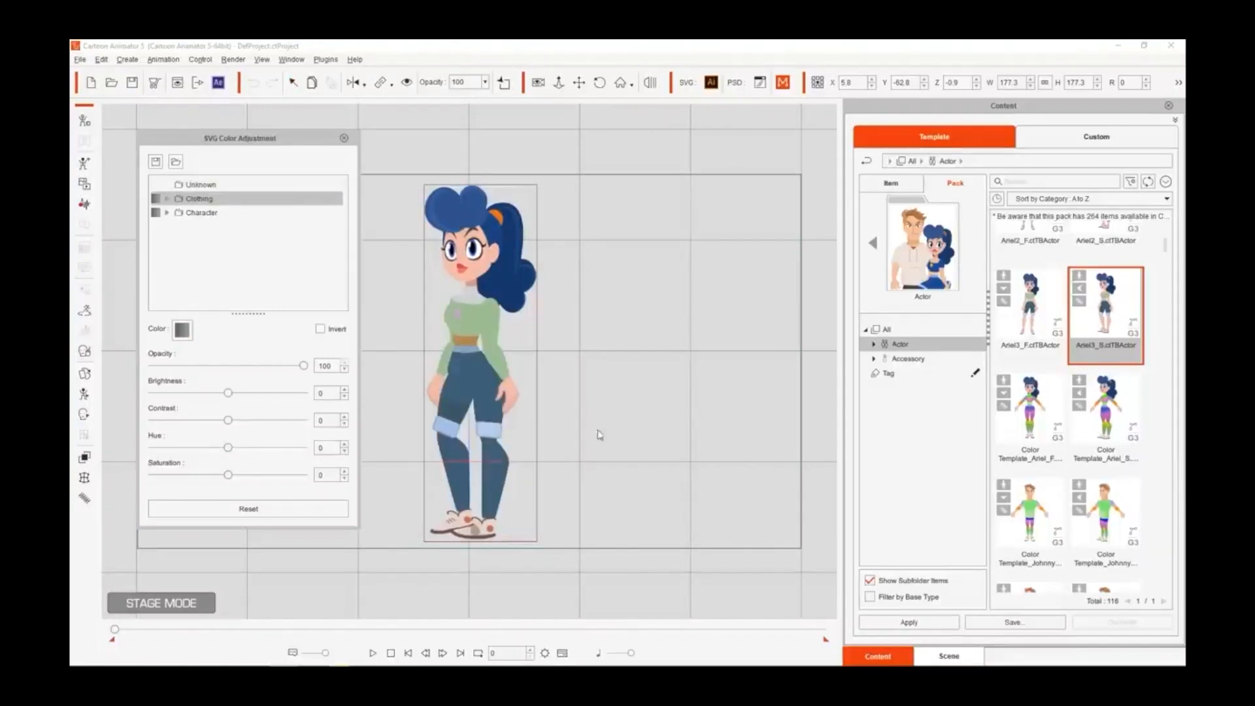
click(256, 213)
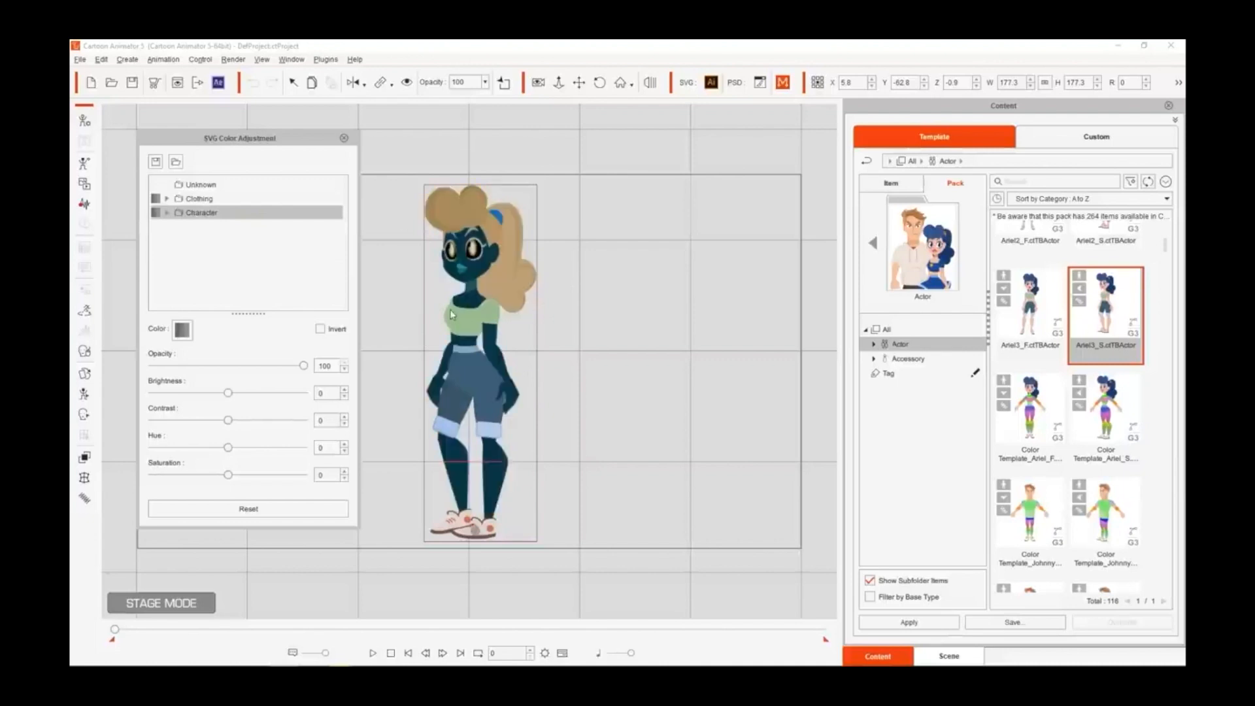
click(167, 199)
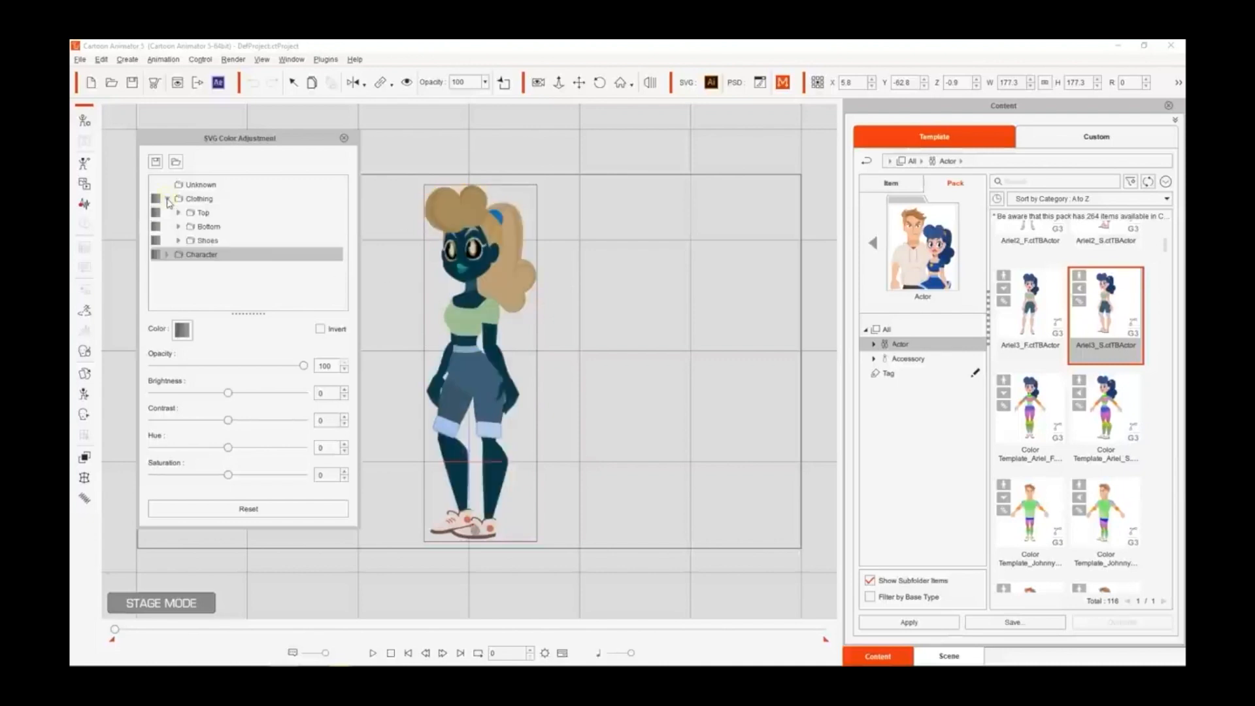
click(169, 255)
drag(345, 226, 344, 197)
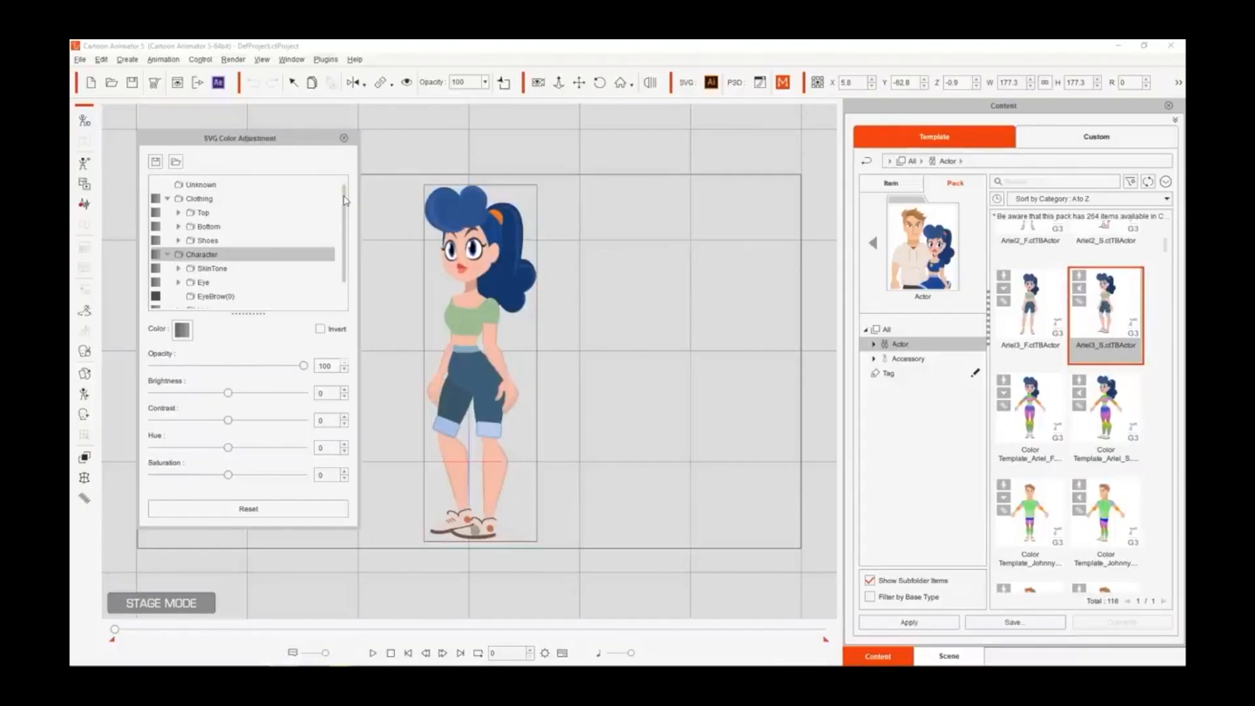
- Select the front hair's fill on the character and reset its colour adjustments
click(455, 220)
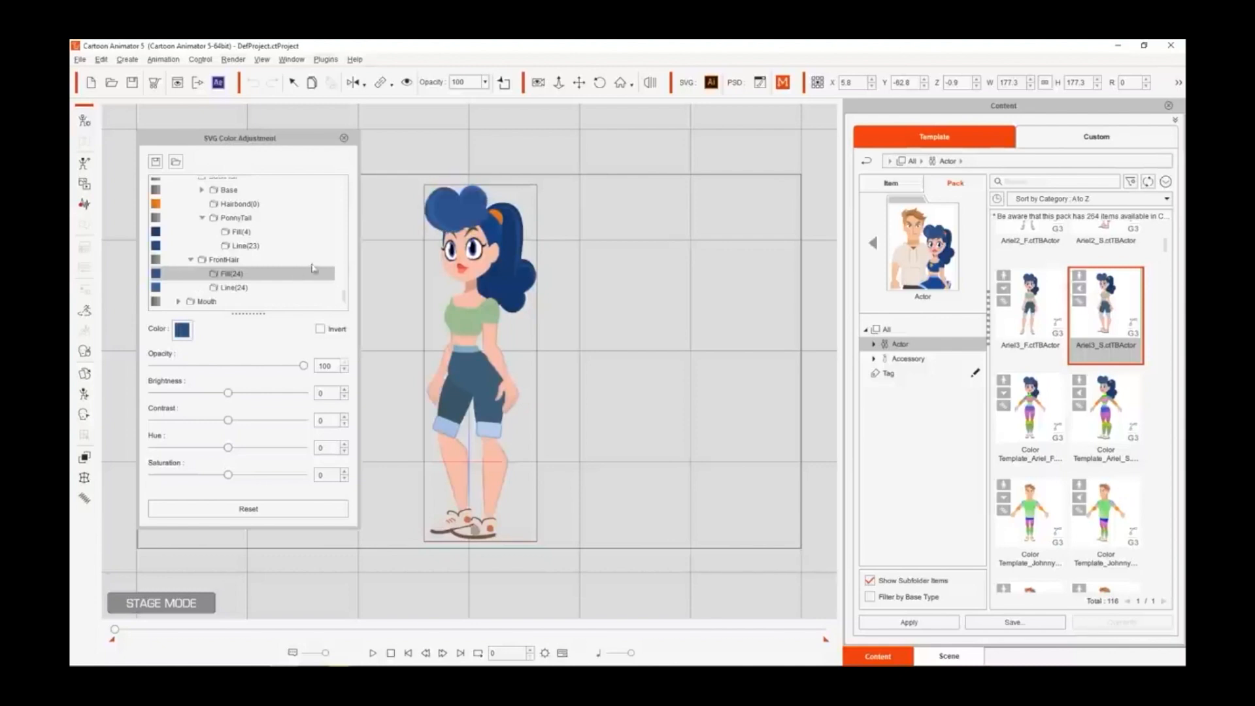
click(178, 327)
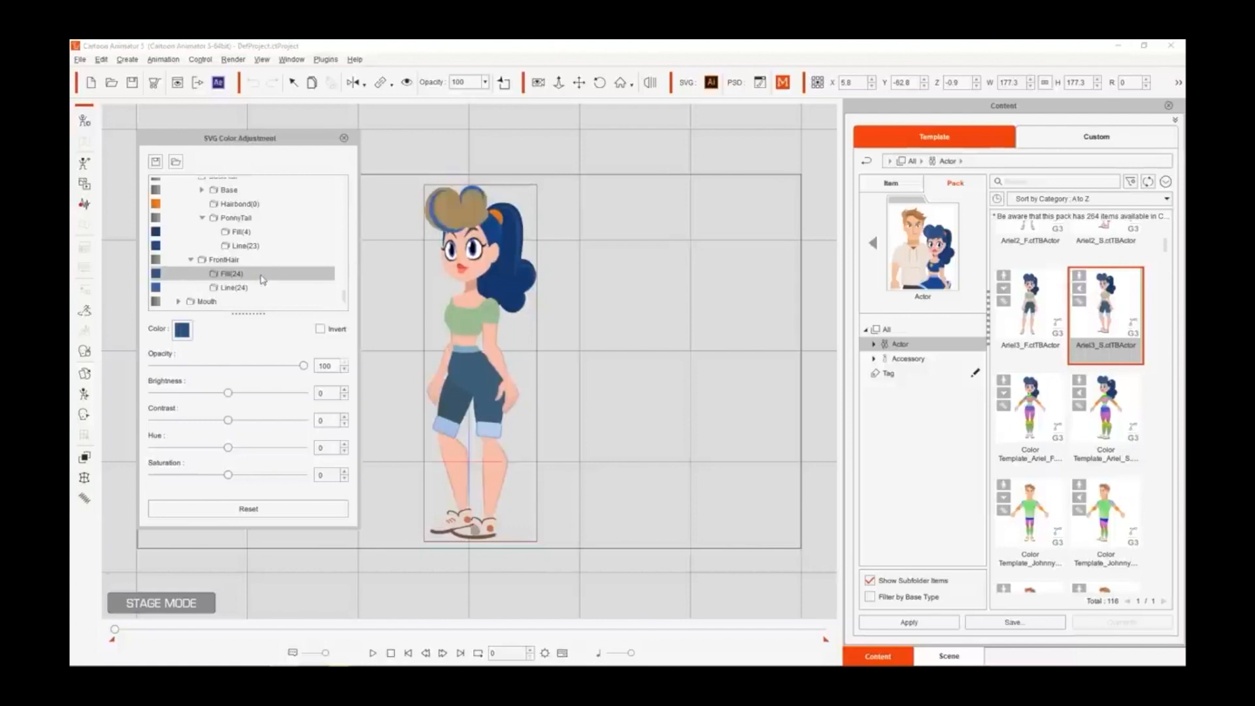
click(207, 510)
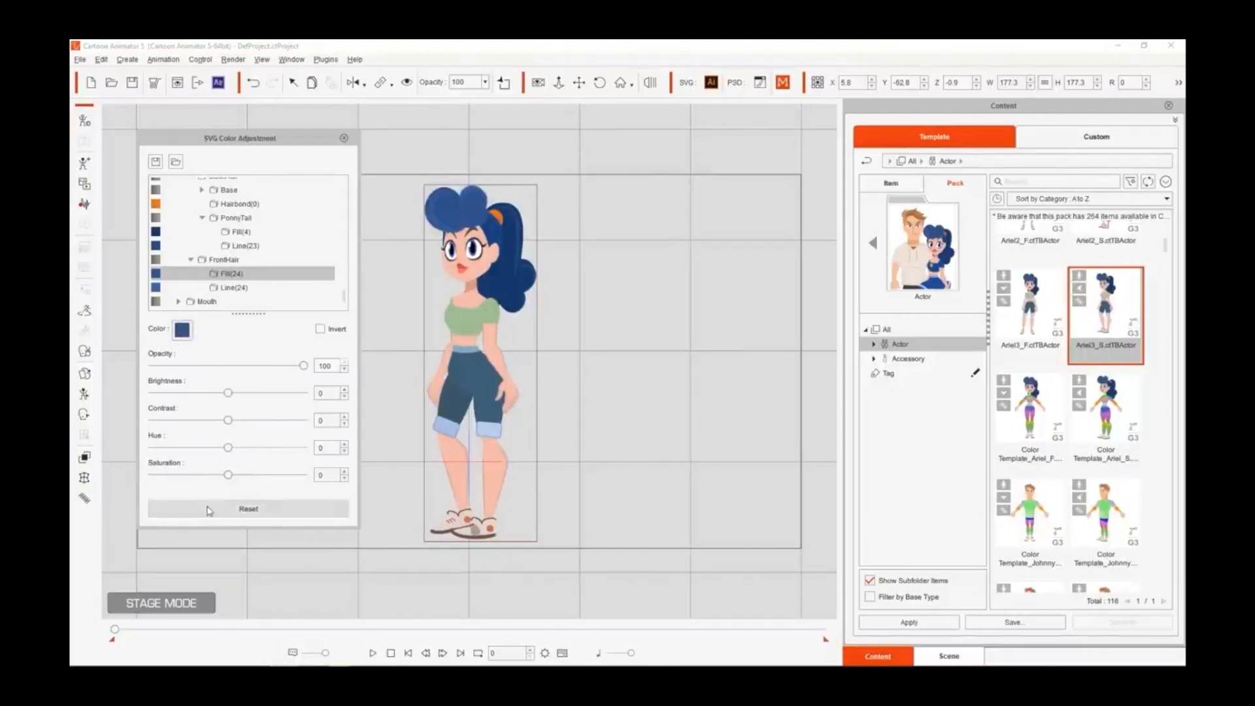
- Change the front hair's fill colour to a muted blond, #b39e67
click(190, 335)
drag(527, 229, 652, 209)
click(683, 286)
click(667, 301)
click(640, 301)
click(684, 315)
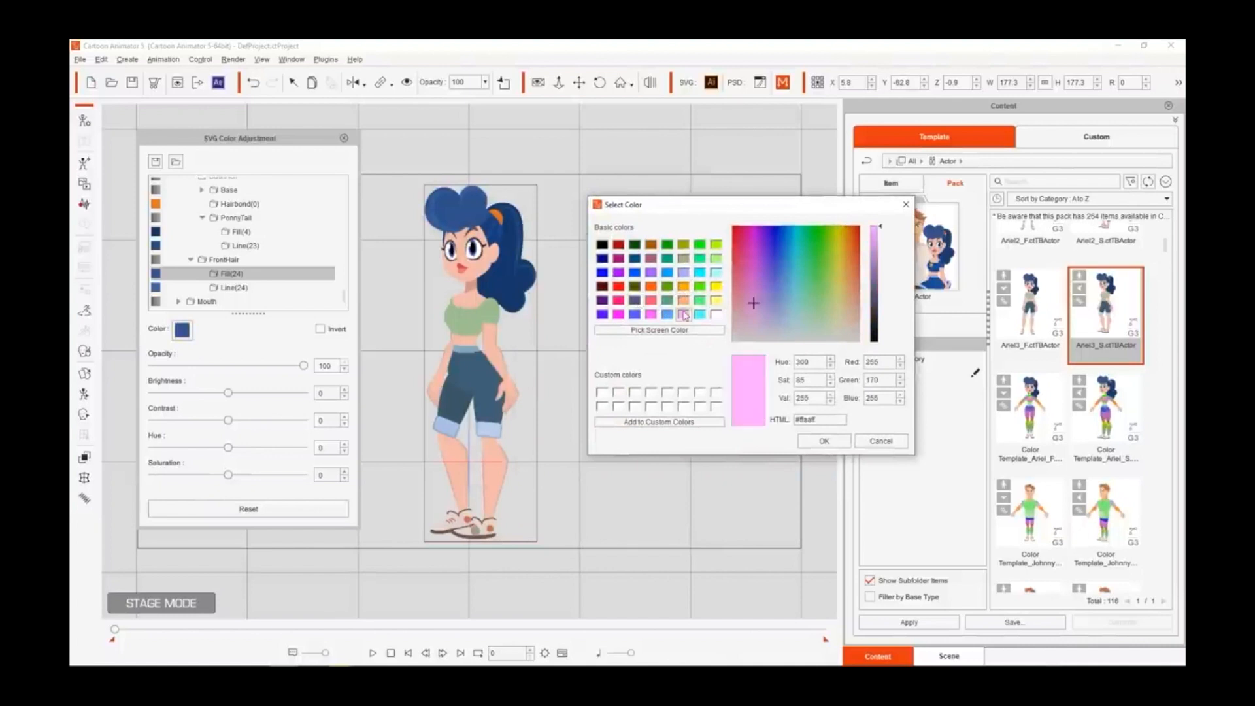
click(602, 244)
drag(799, 273, 762, 259)
drag(876, 278, 874, 231)
drag(761, 279, 845, 306)
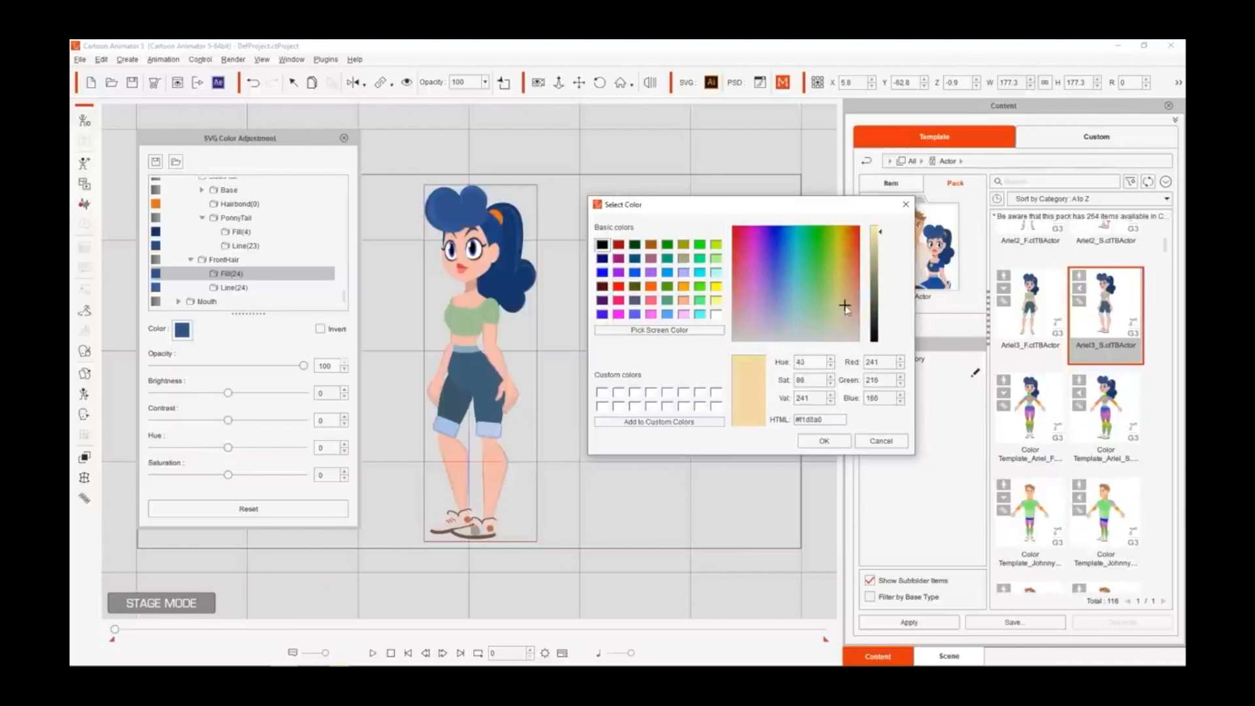
drag(875, 237, 875, 263)
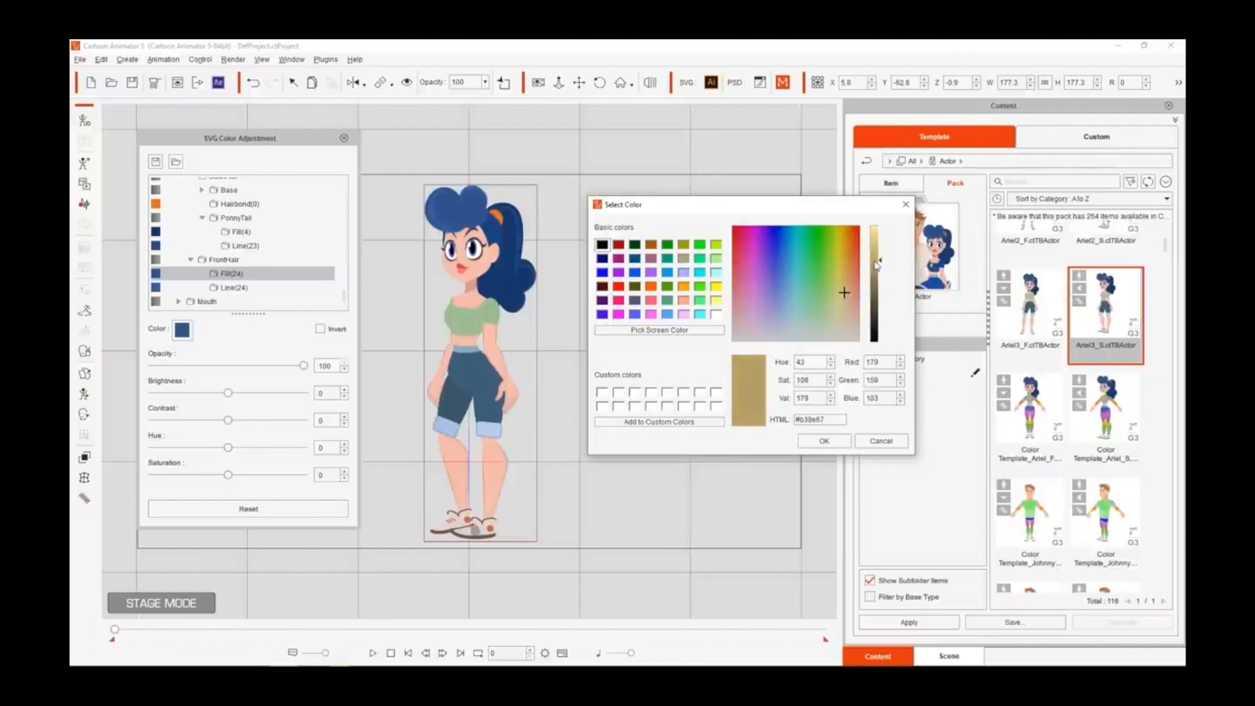
click(825, 441)
- Recolour the front hair's line with a darkened shade of the blond sampled from the front hair
click(249, 291)
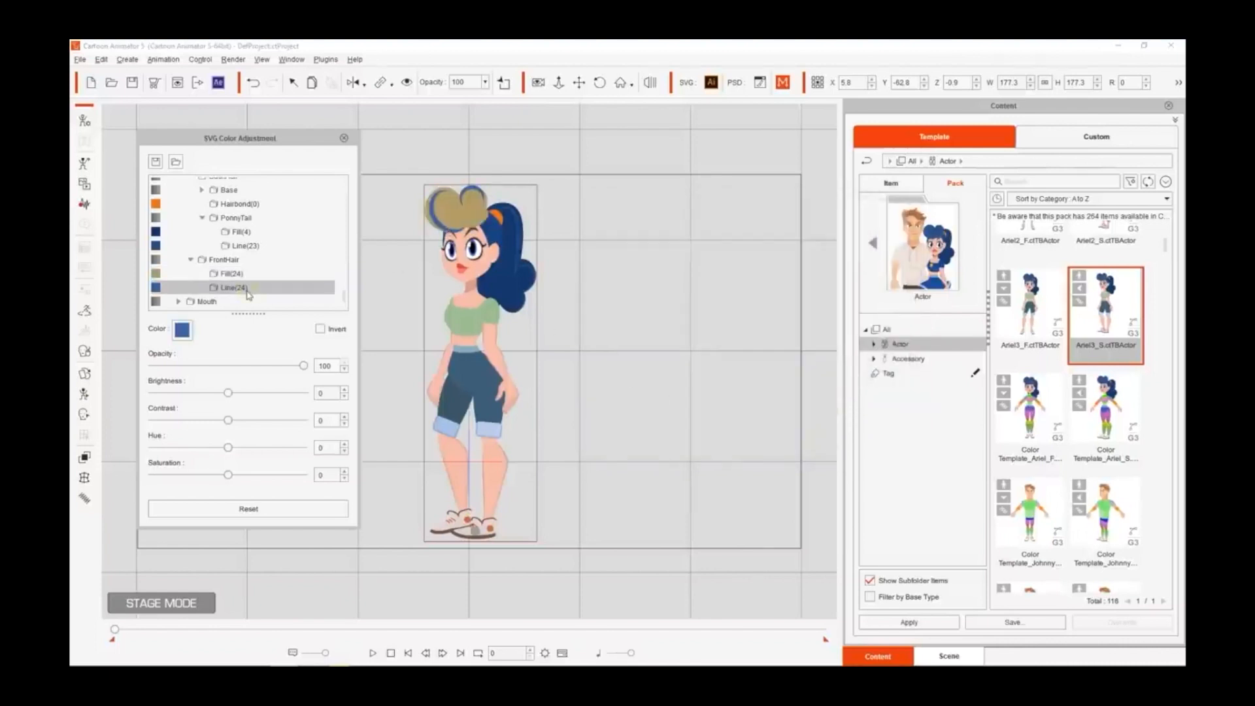
click(183, 332)
drag(544, 222, 684, 182)
click(669, 305)
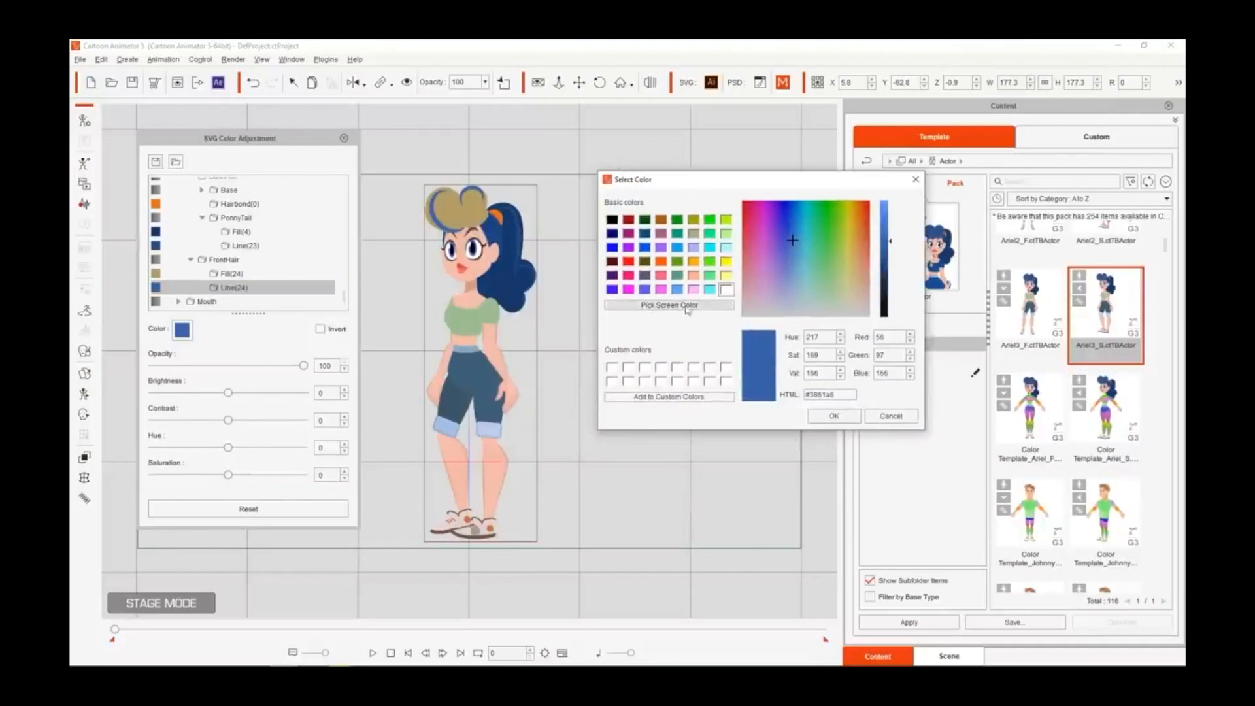
click(453, 218)
drag(887, 236, 884, 288)
click(835, 415)
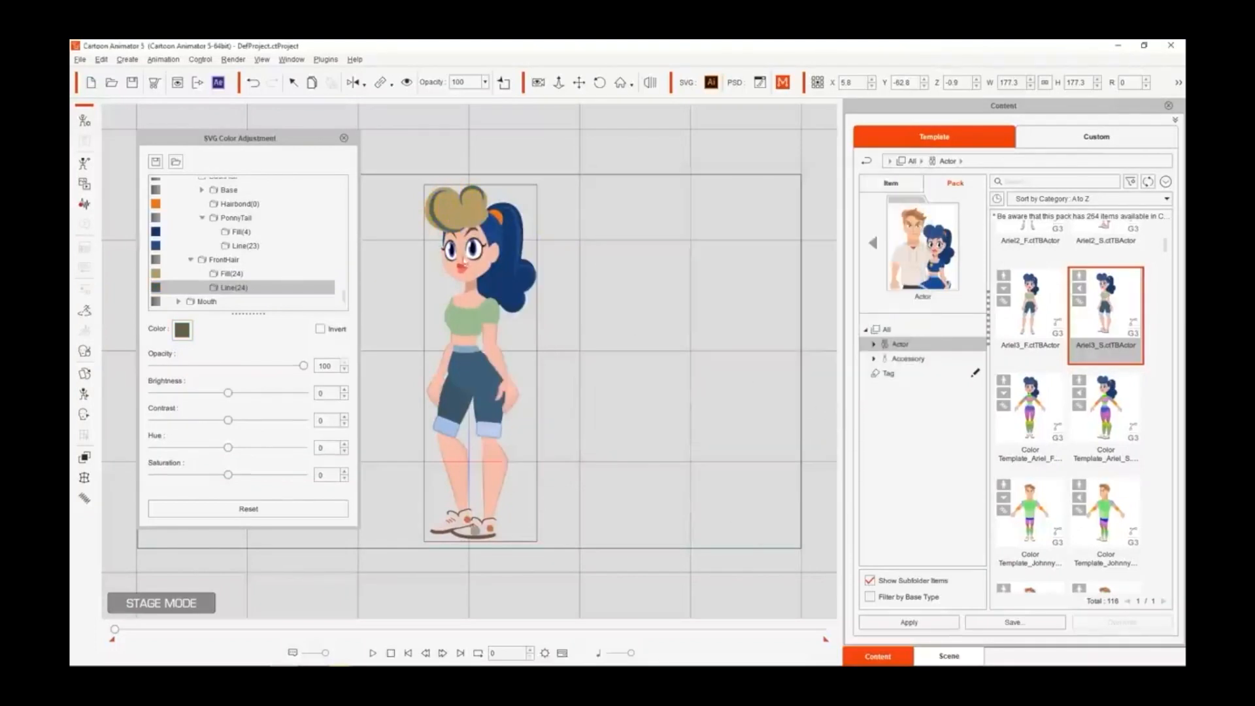
- Recolour the back hair base's Fill(10) with the blond sampled from the front hair
click(495, 237)
click(182, 330)
drag(550, 229, 689, 209)
click(663, 337)
click(458, 215)
click(840, 448)
- Recolour the back hair base's Line(21) with the dark tone sampled from the front hair's outline
click(493, 232)
click(183, 331)
click(546, 356)
click(461, 198)
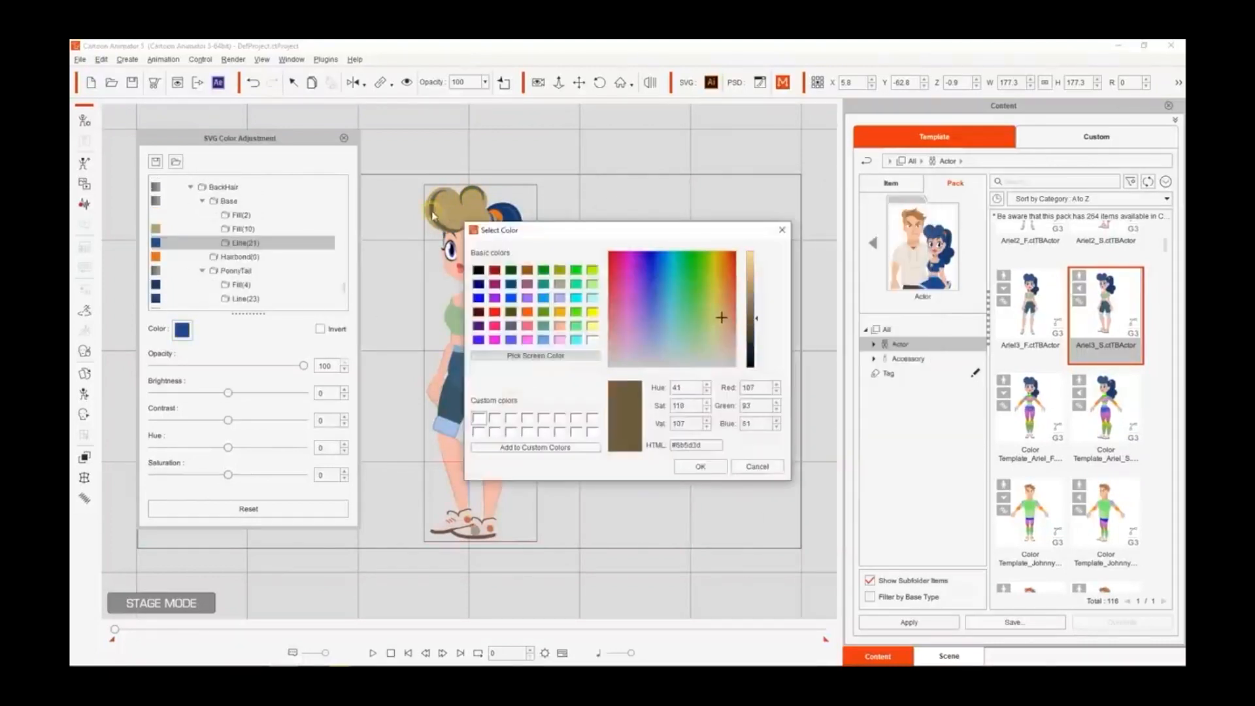
click(700, 467)
- Recolour the ponytail's Fill(4) with the blond sampled from the front hair
click(508, 229)
click(184, 331)
click(536, 356)
click(456, 213)
click(701, 466)
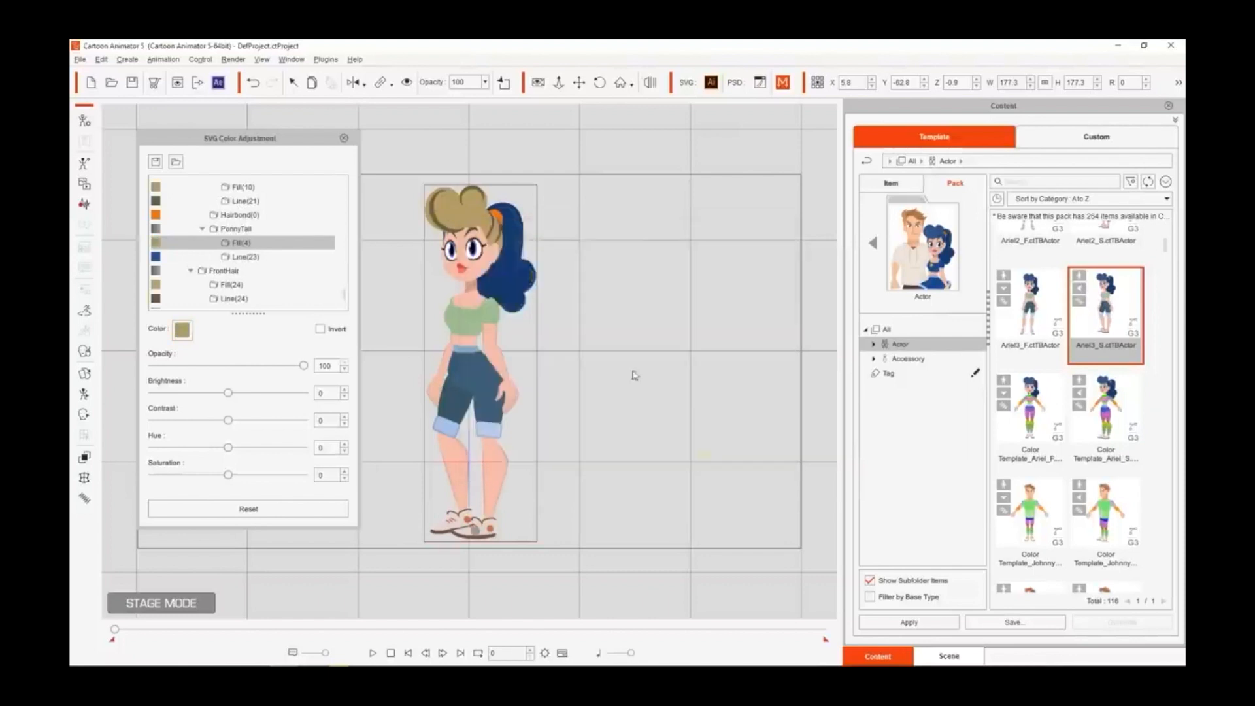
- Recolour the ponytail's Line(23) with the dark tone of the front hair's outline
click(512, 219)
click(184, 331)
click(535, 356)
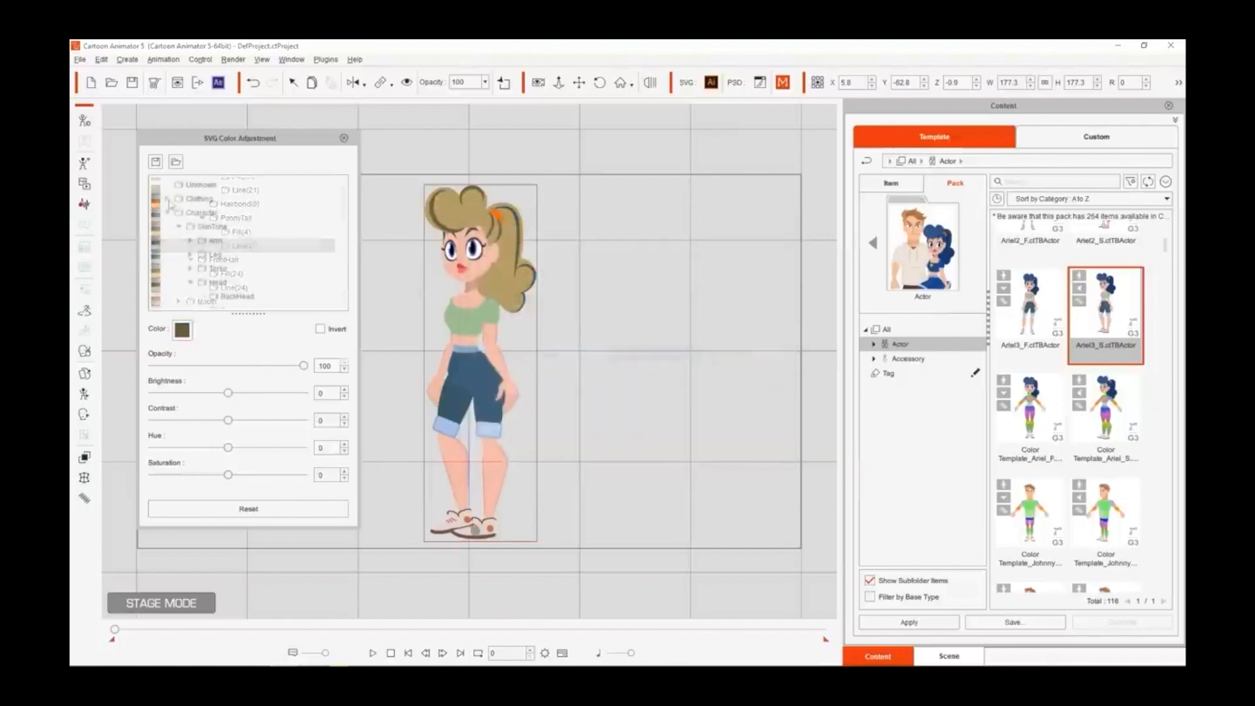
- Examine the Sleeves group of the top clothing, highlighting Sleeve1, Sleeve2, ArmFull and Sleeve3 on the character
click(168, 199)
click(179, 212)
scroll(344, 251, down, 1)
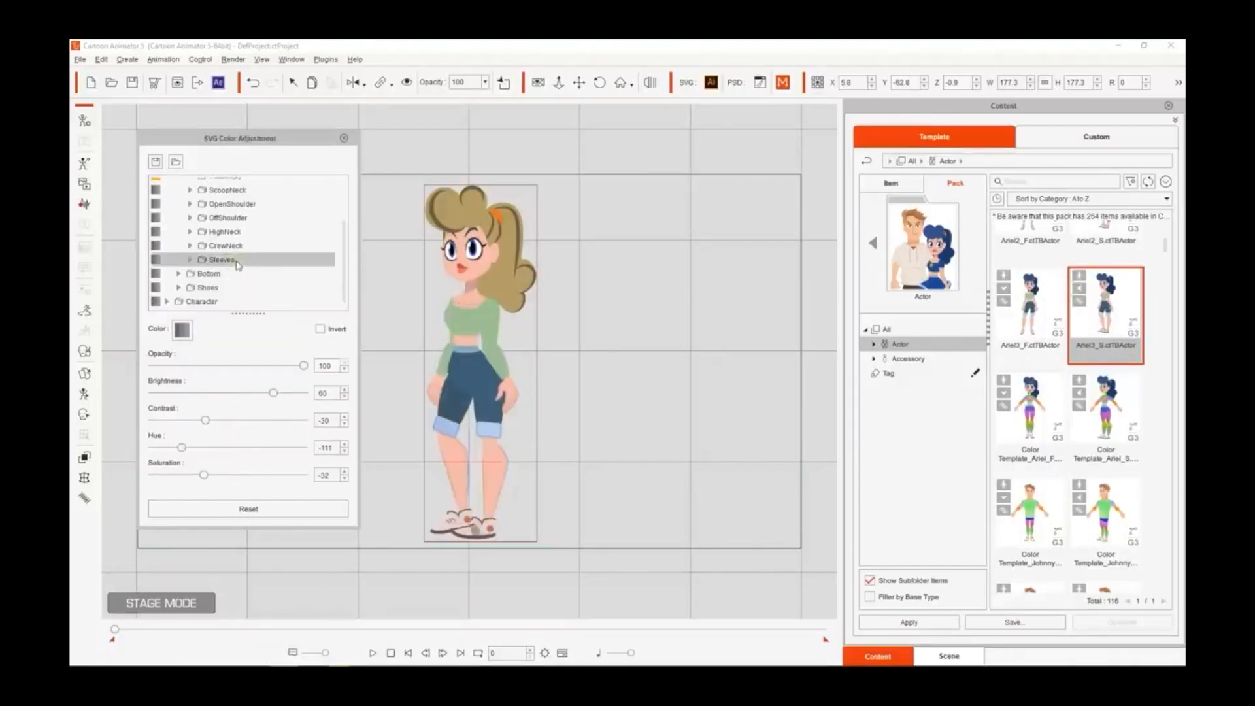
double_click(220, 255)
scroll(220, 265, down, 2)
click(248, 220)
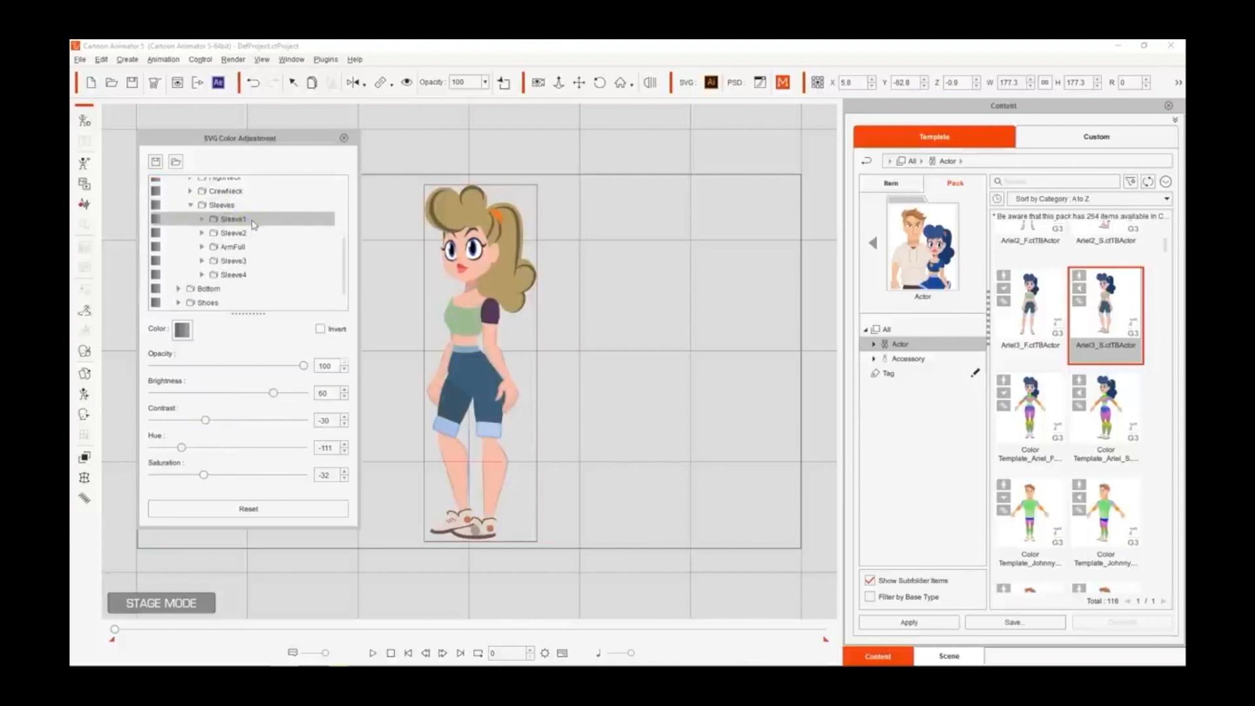
click(275, 234)
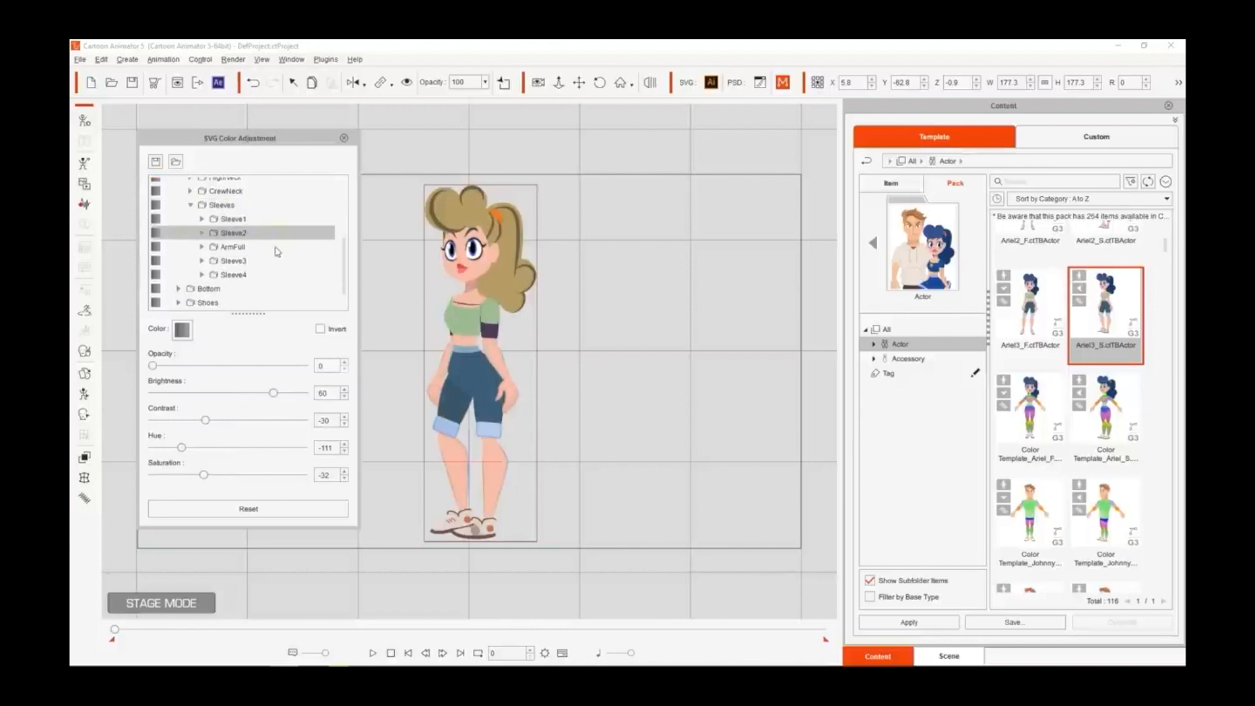
click(279, 253)
click(281, 262)
- Set the opacity of the Sleeve4 part of the top to 100
click(281, 276)
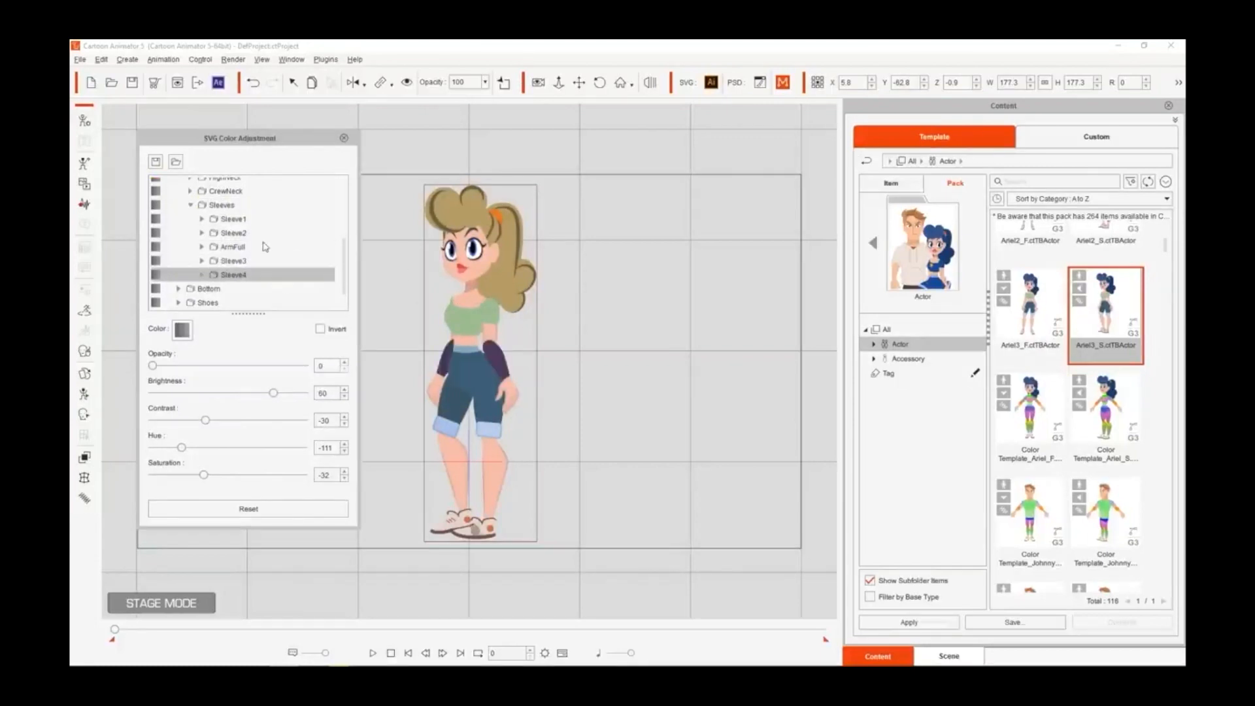
drag(152, 365, 303, 365)
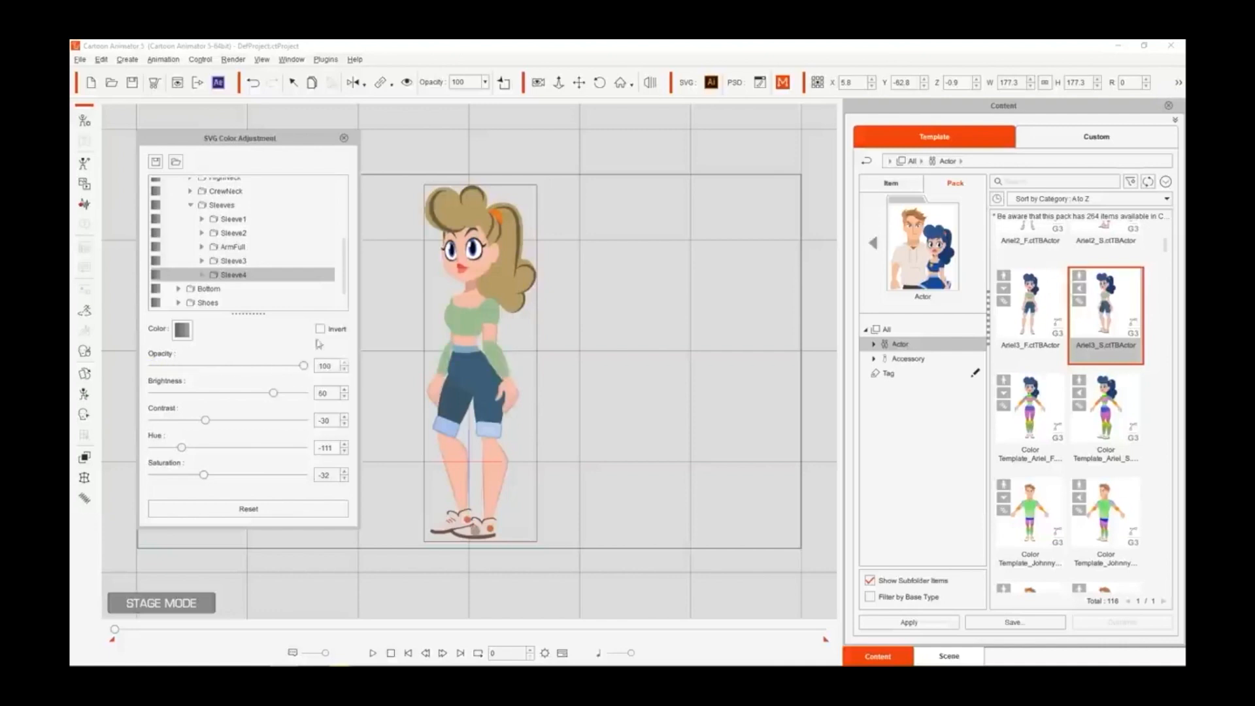
key(Up)
key(Up)
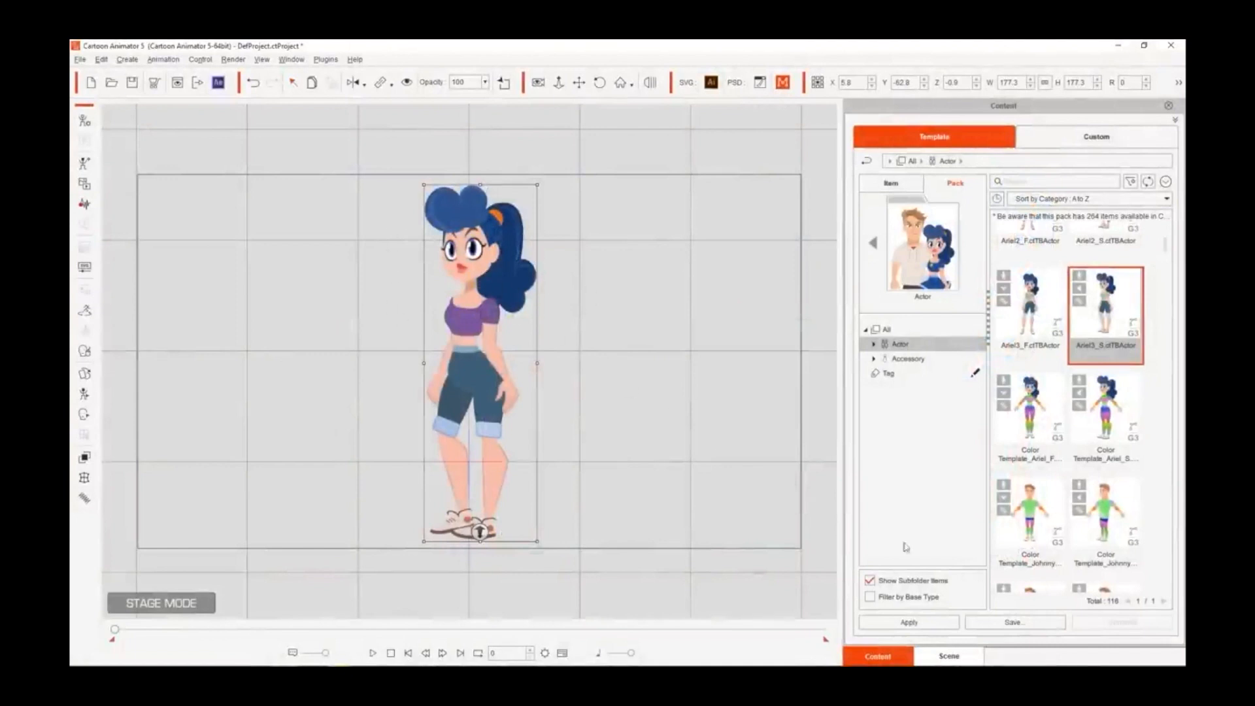
- Save the purple-topped character to the content library as Character with the asset type Actor/Human
click(1025, 626)
click(737, 355)
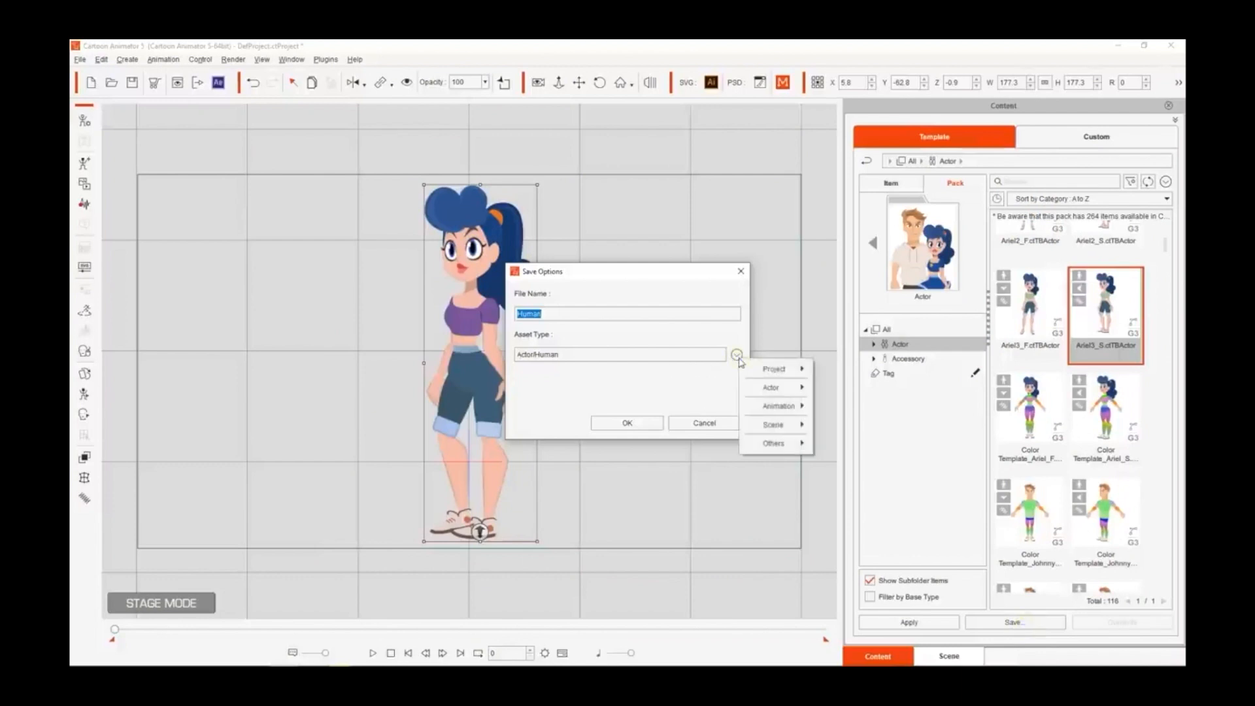
mouse_move(794, 391)
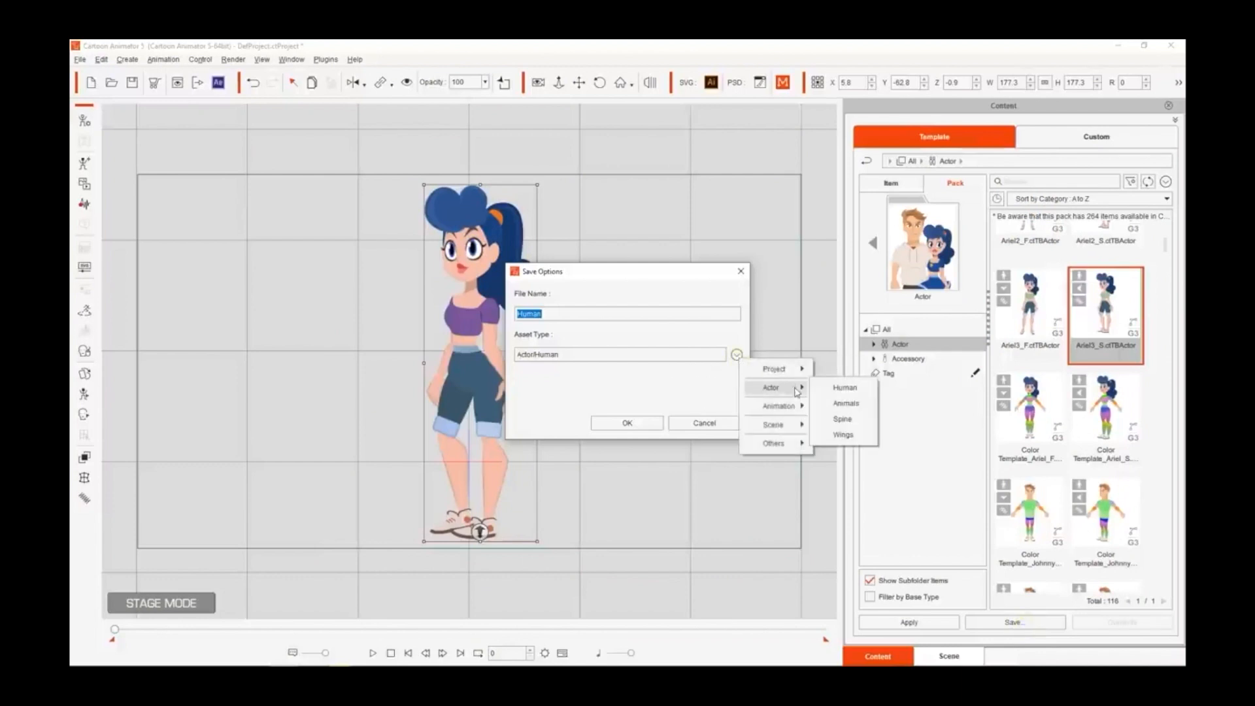
click(854, 392)
double_click(624, 316)
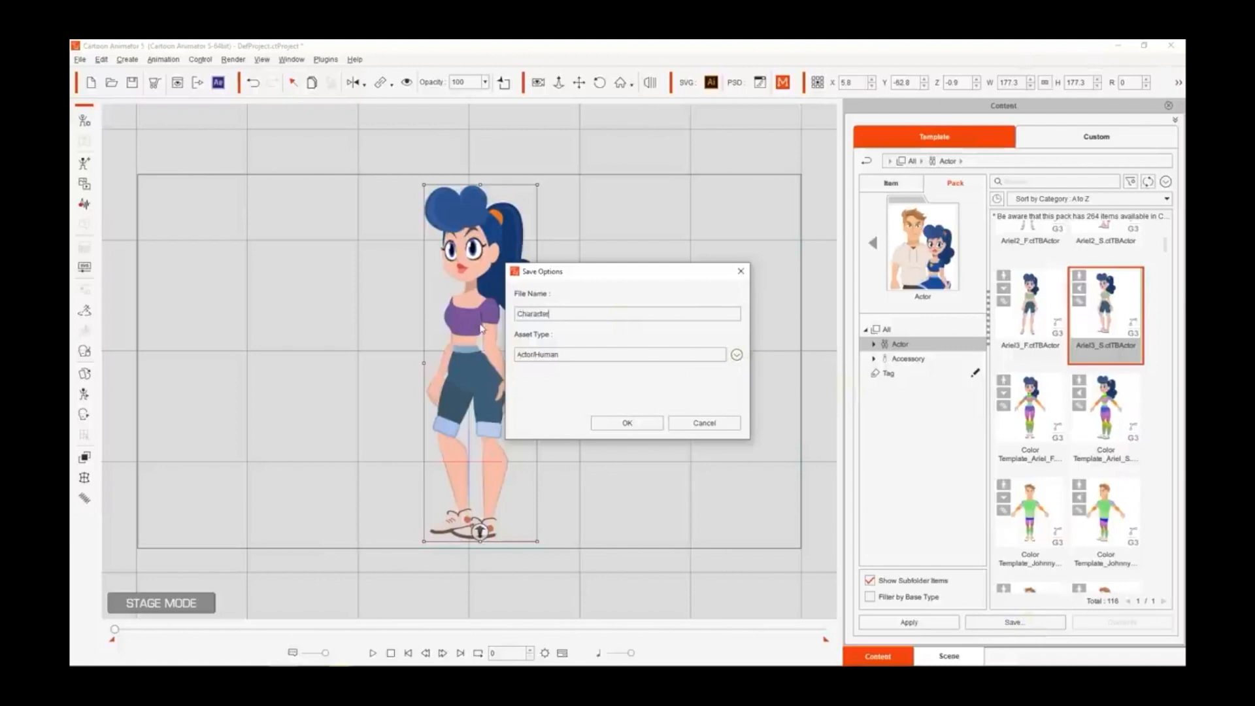
click(637, 423)
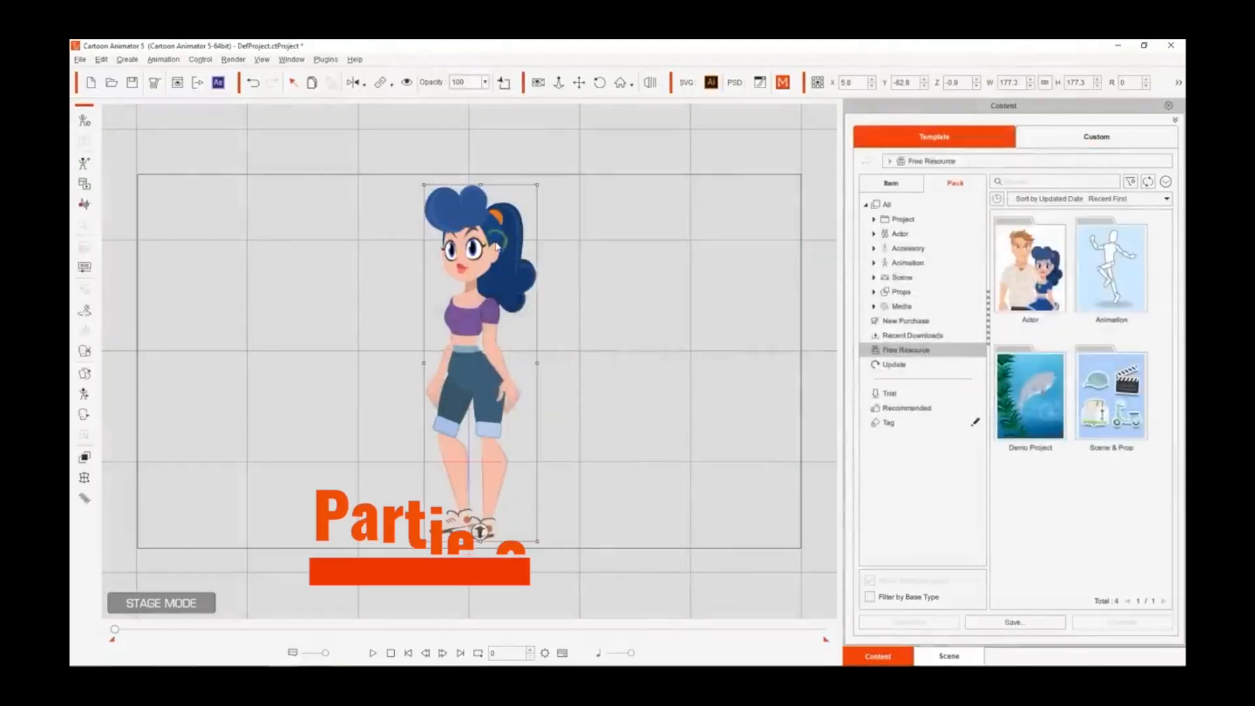
- Apply the Exciting action to the purple-topped character and play it through, ending back at the first frame
right_click(500, 247)
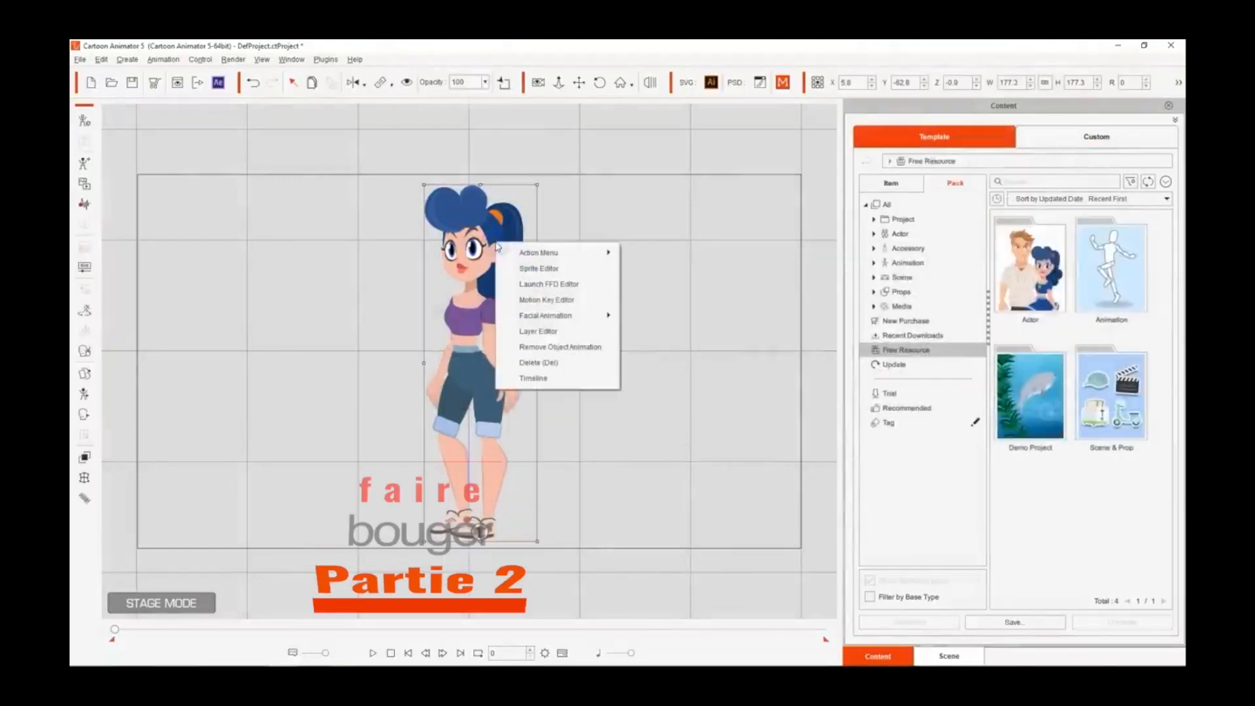
mouse_move(523, 255)
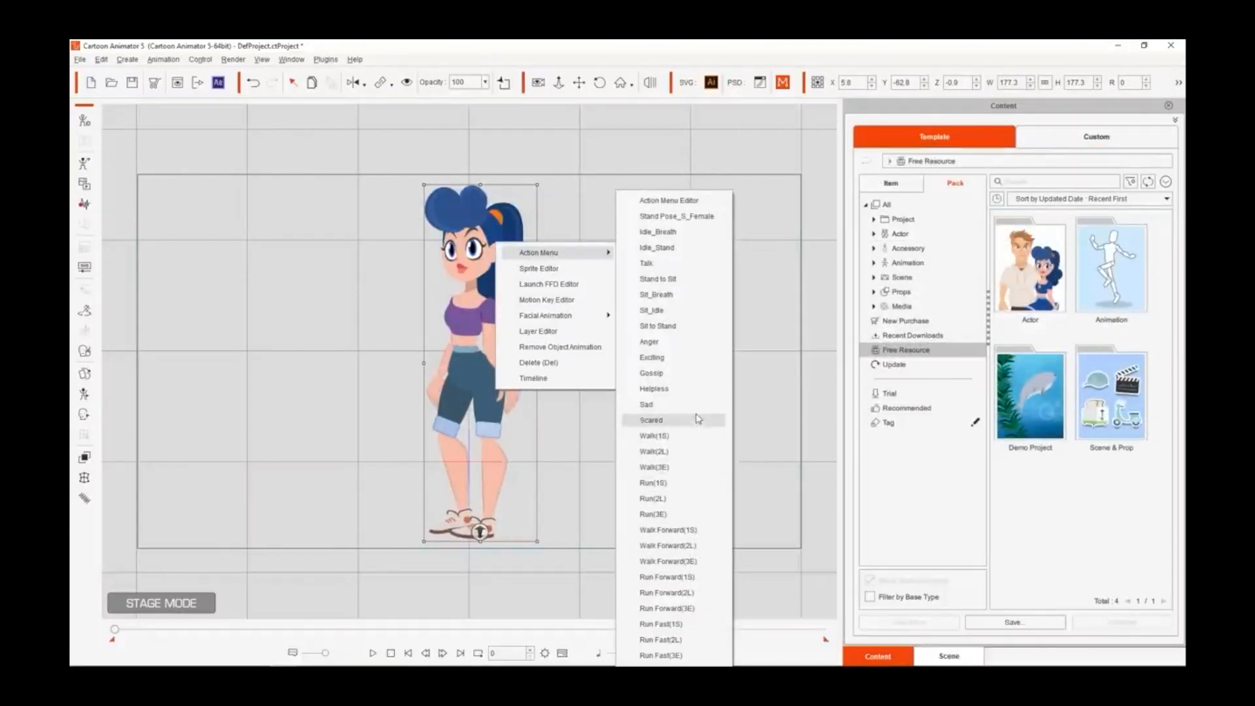
click(701, 359)
key(space)
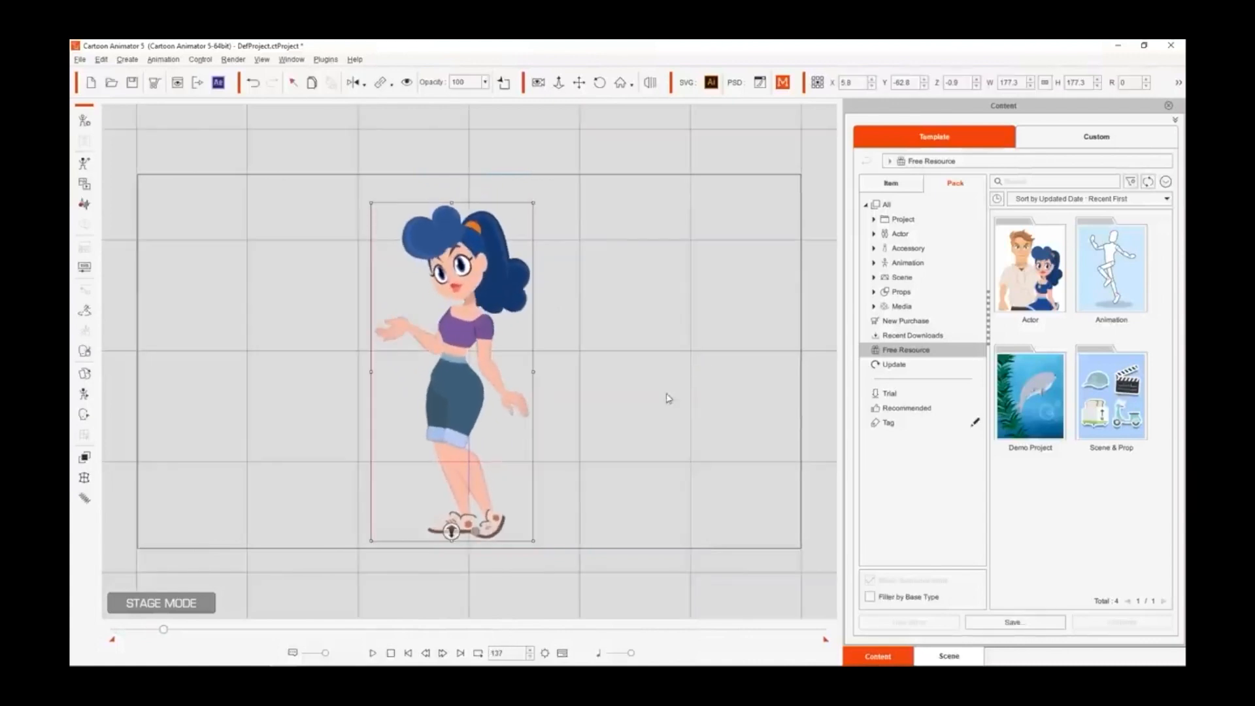
click(408, 653)
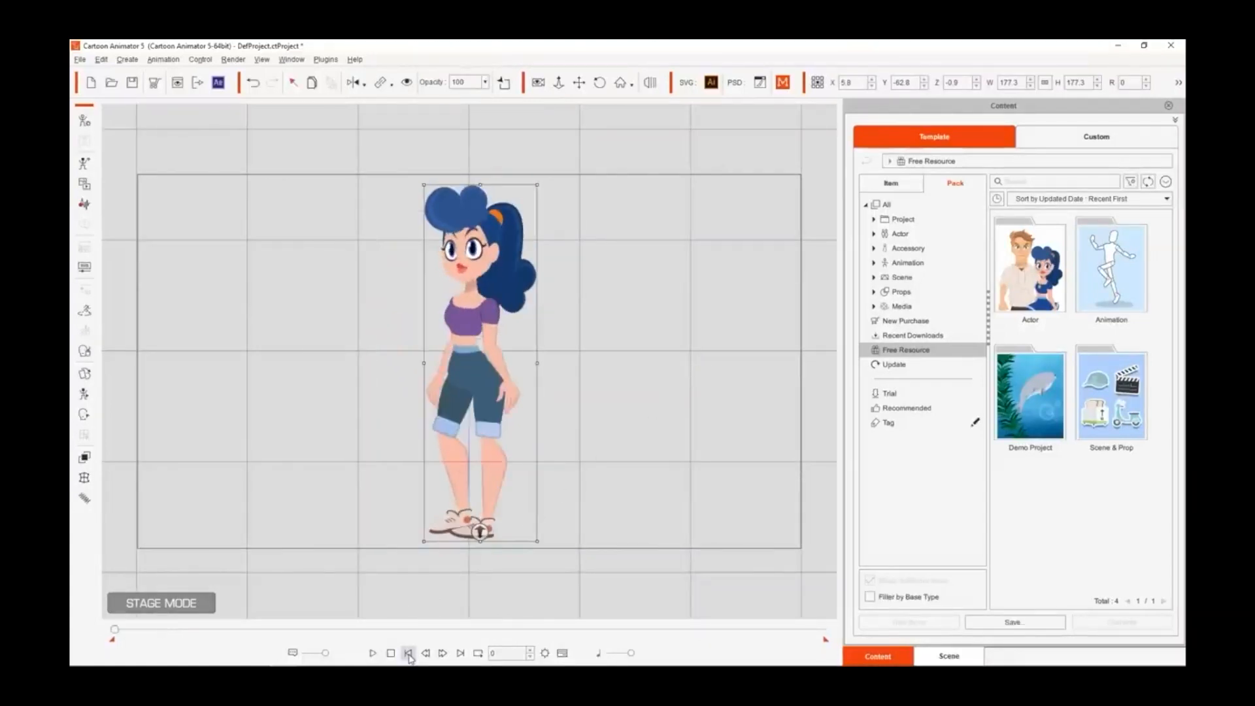
- Open the timeline and show the character's FFD and Motion tracks
click(564, 653)
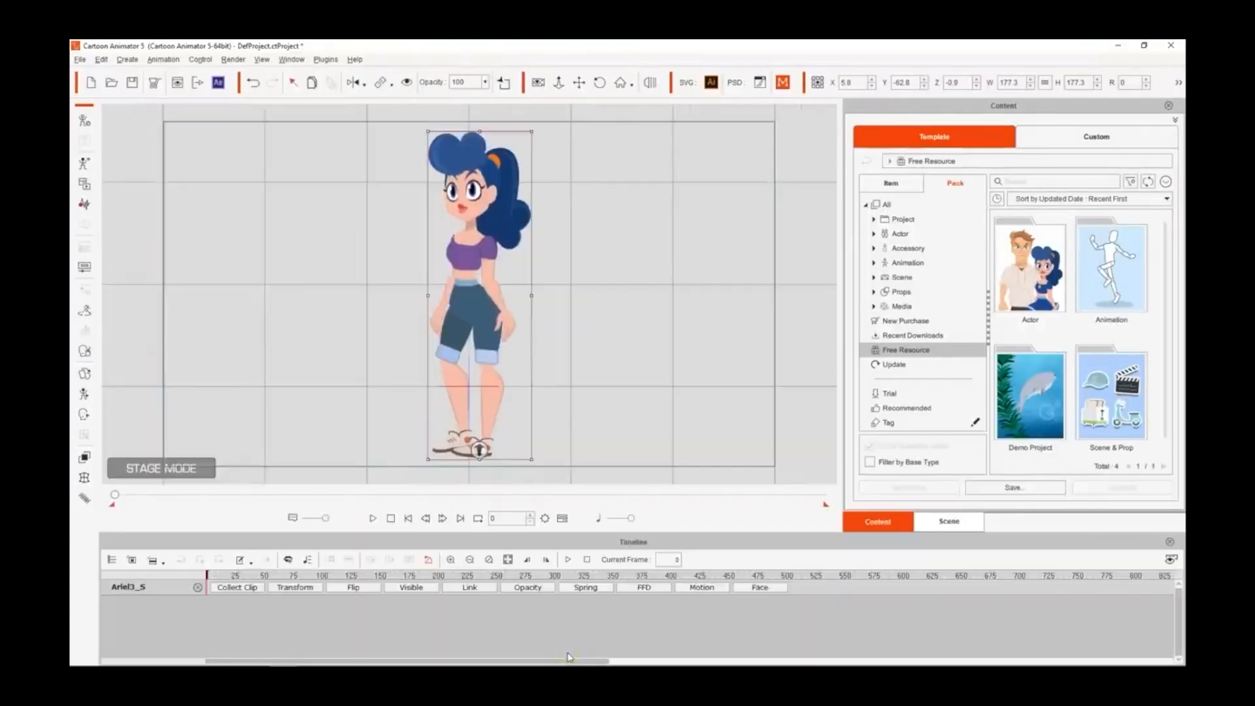
click(660, 590)
click(711, 590)
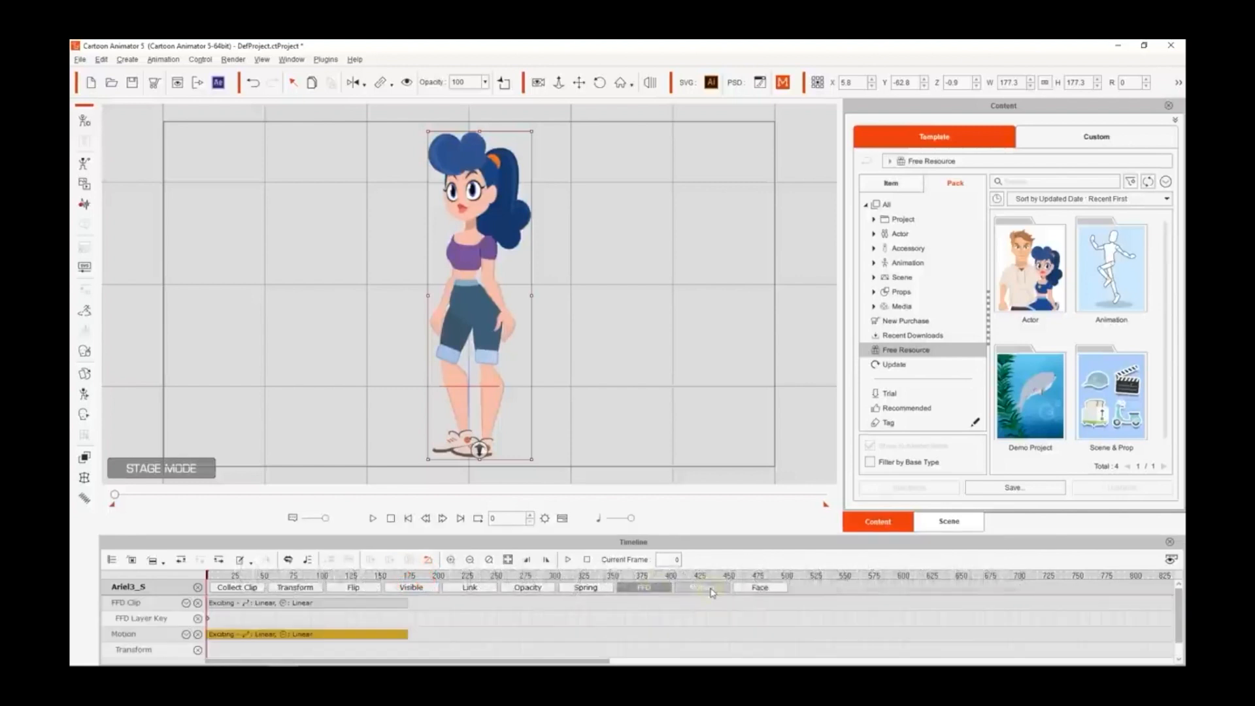
- Examine the Exciting clips on the Motion and FFD tracks, play the animation from the start and return to the first frame
click(325, 635)
click(332, 604)
drag(331, 577, 191, 580)
key(space)
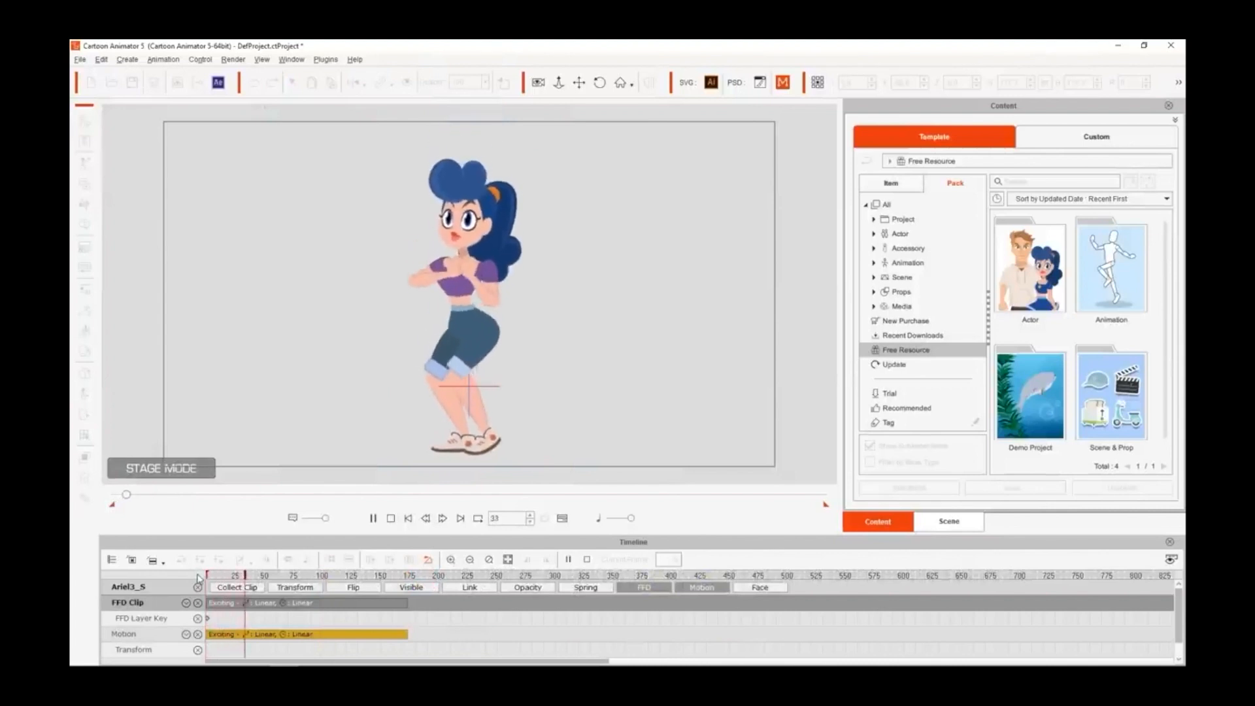
key(space)
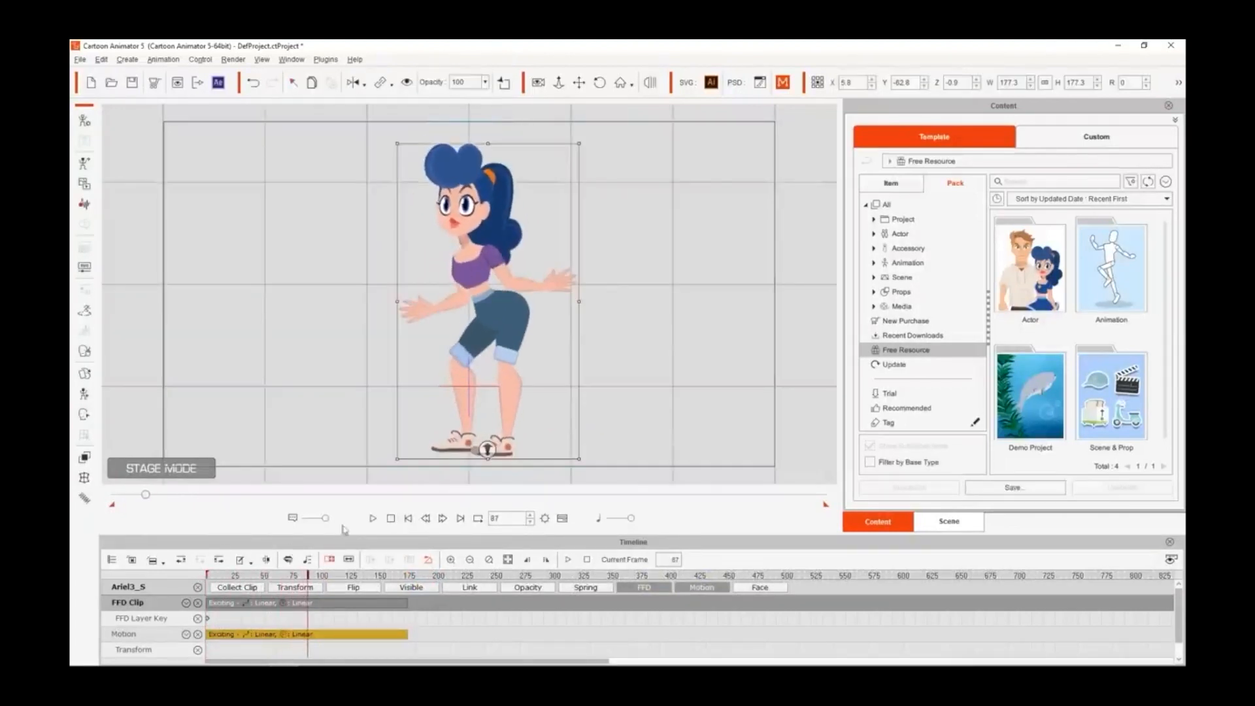
click(408, 518)
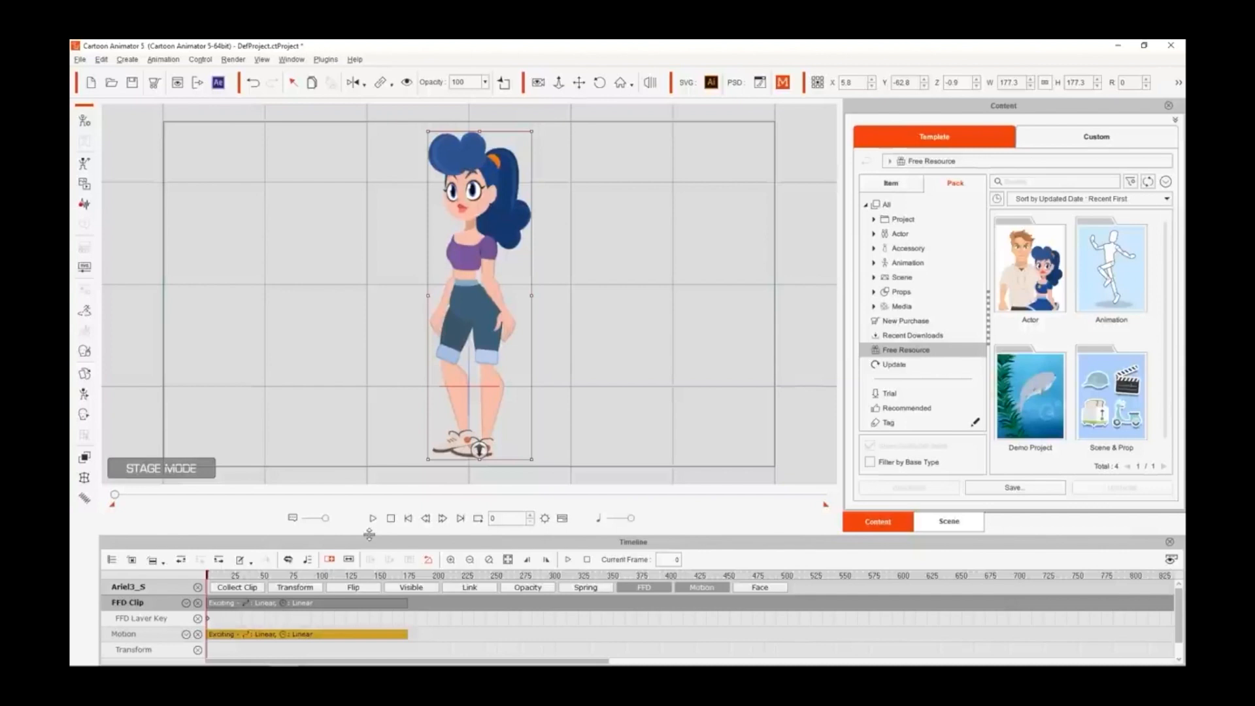
- Set the FFD intensity of the Exciting FFD clip to 1.67 and play back the exaggerated motion
right_click(280, 605)
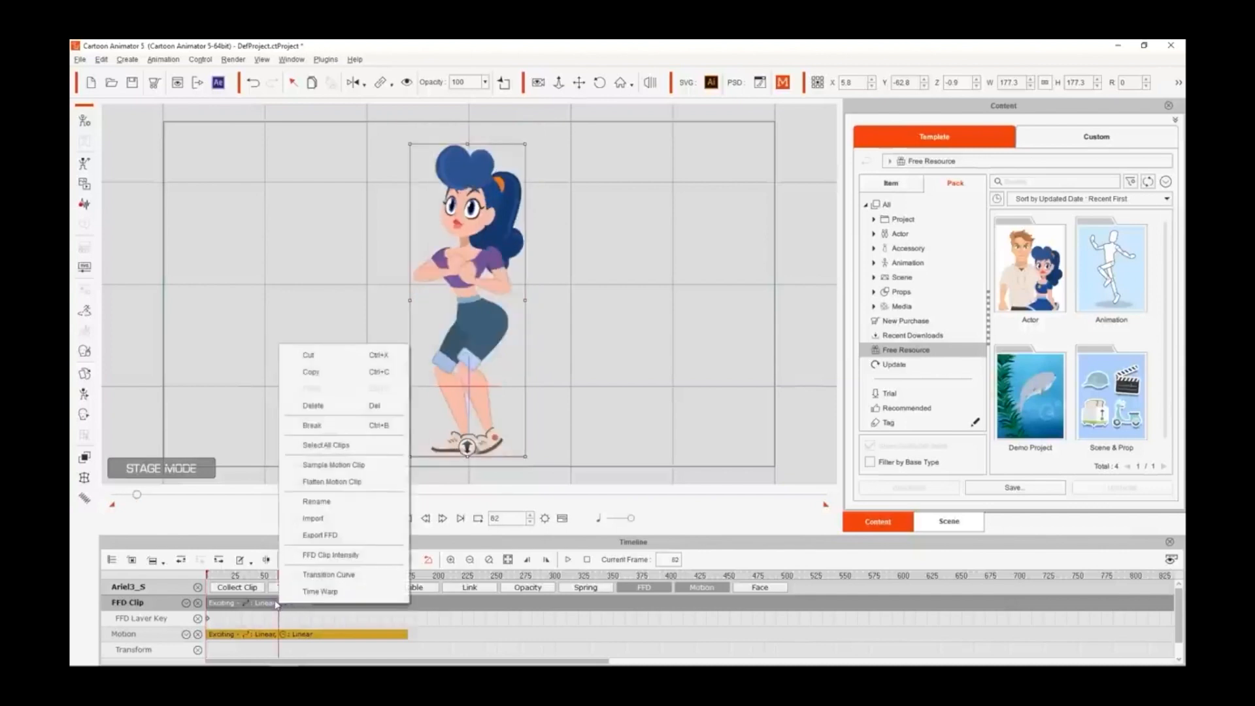
click(275, 603)
right_click(276, 603)
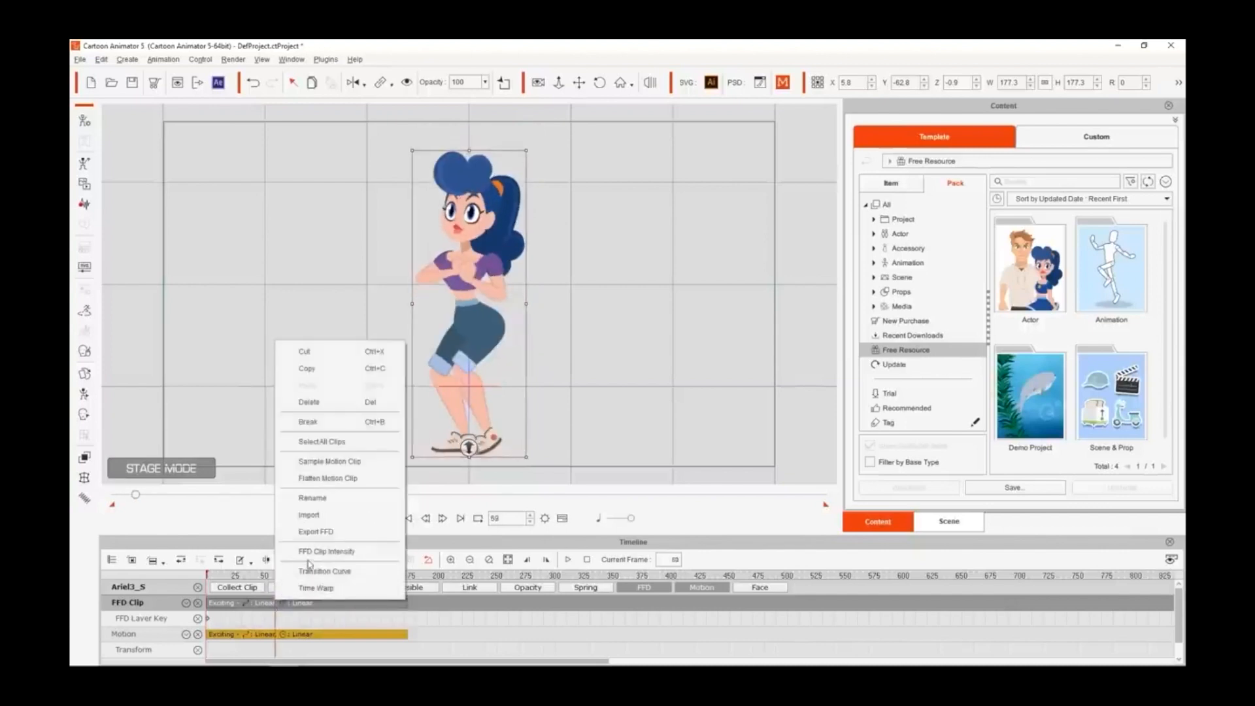
click(356, 560)
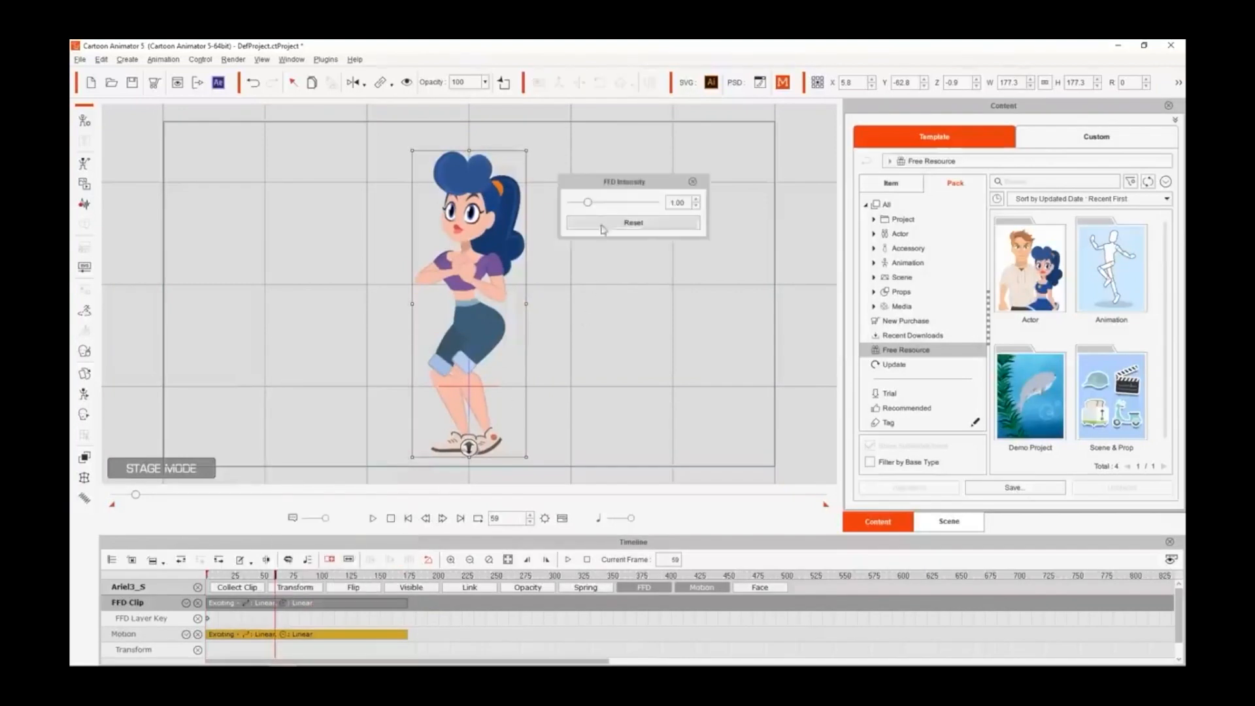
drag(588, 204, 603, 209)
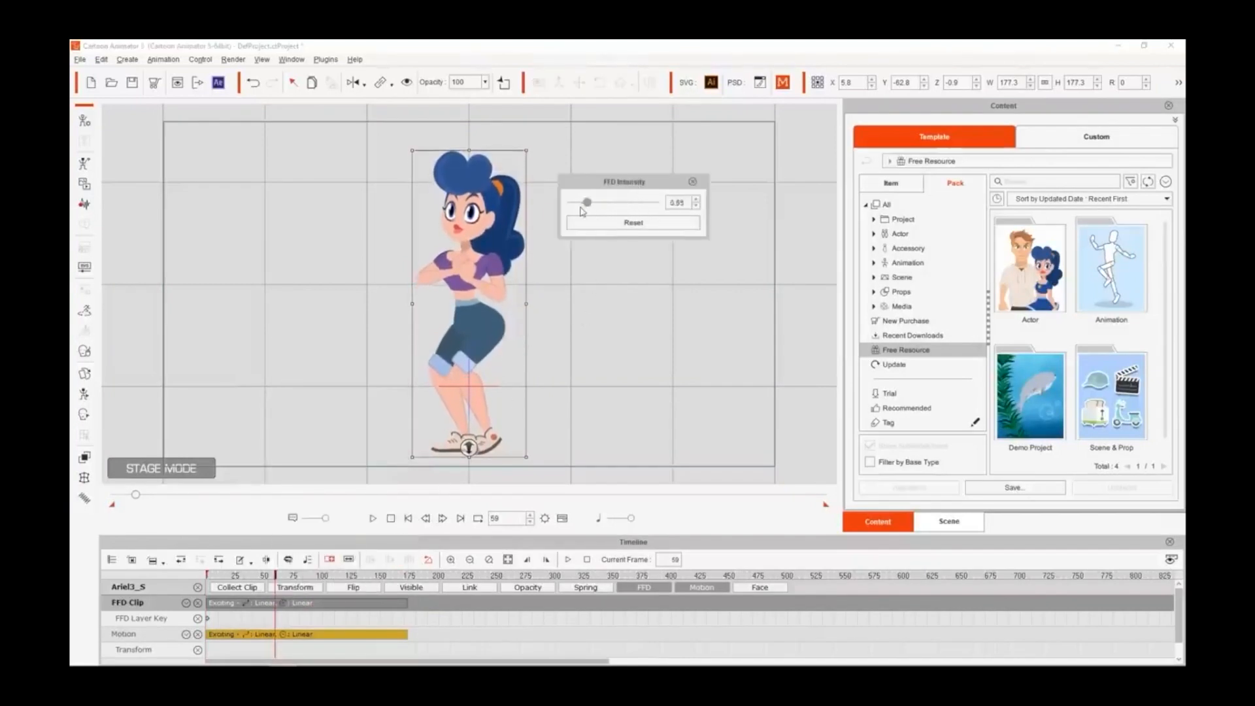
click(372, 519)
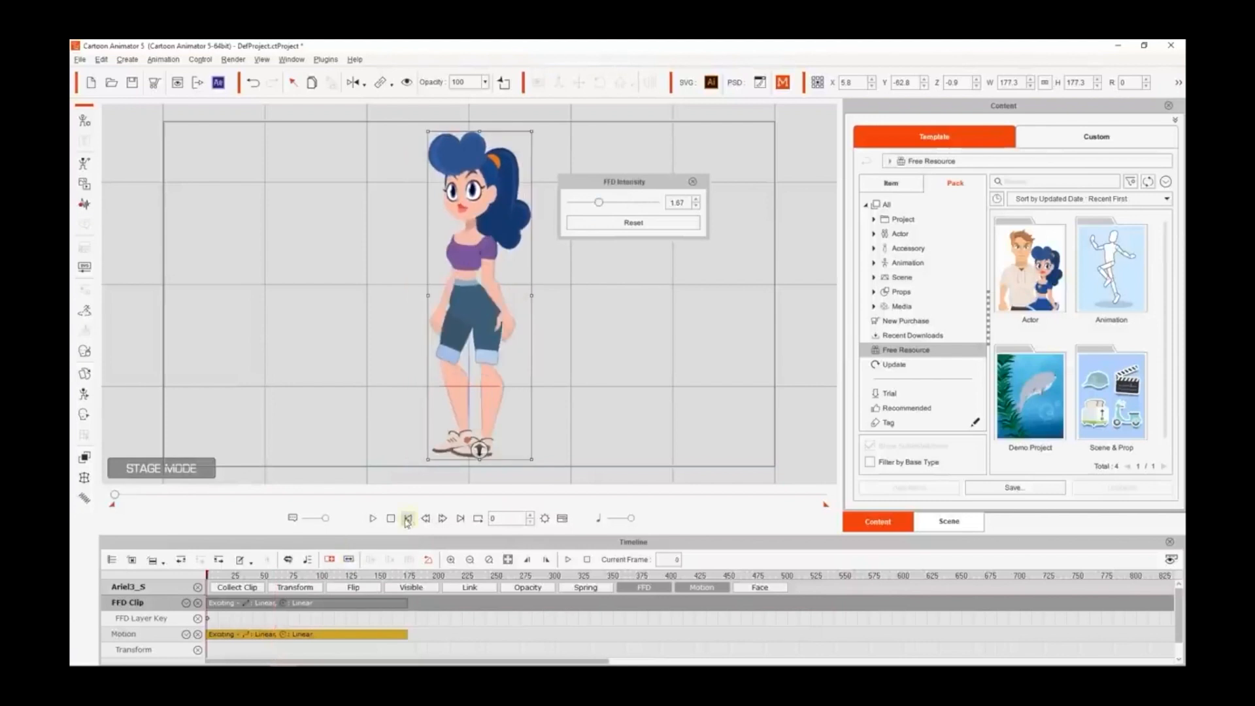
click(372, 518)
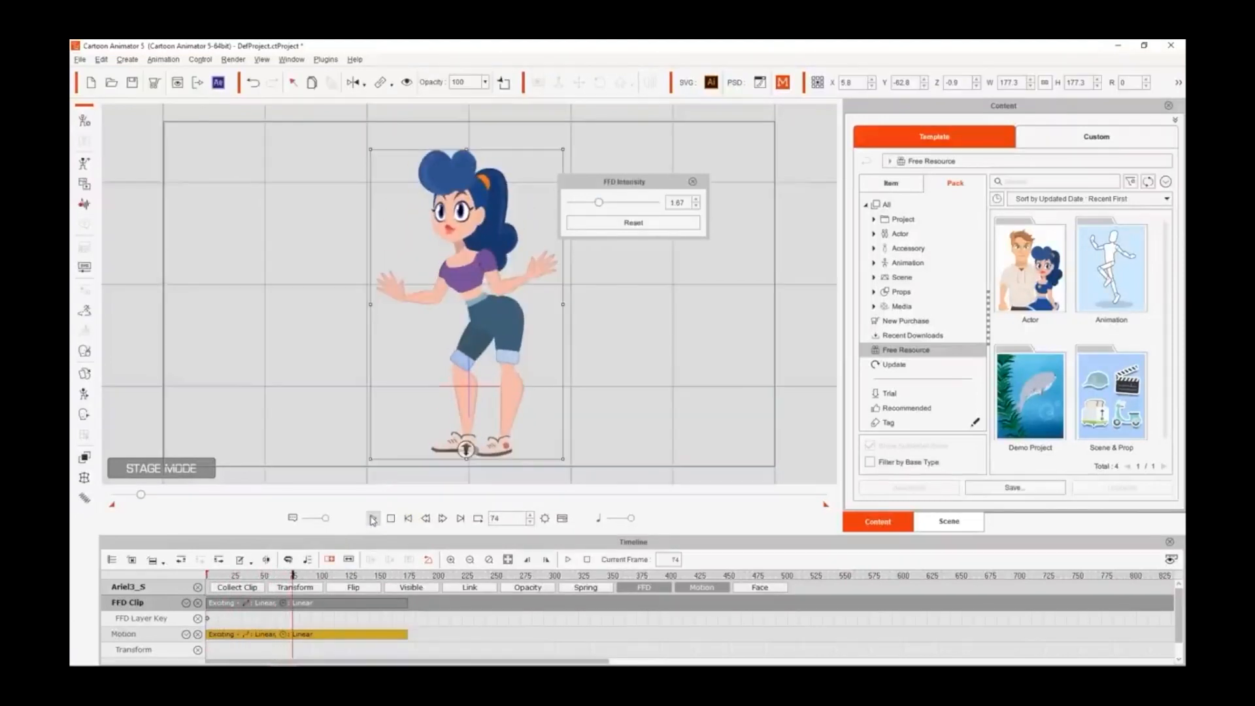
click(393, 519)
- Reduce the FFD intensity of the Exciting clip to 0.47, preview the motion and close the intensity settings
drag(602, 208, 584, 208)
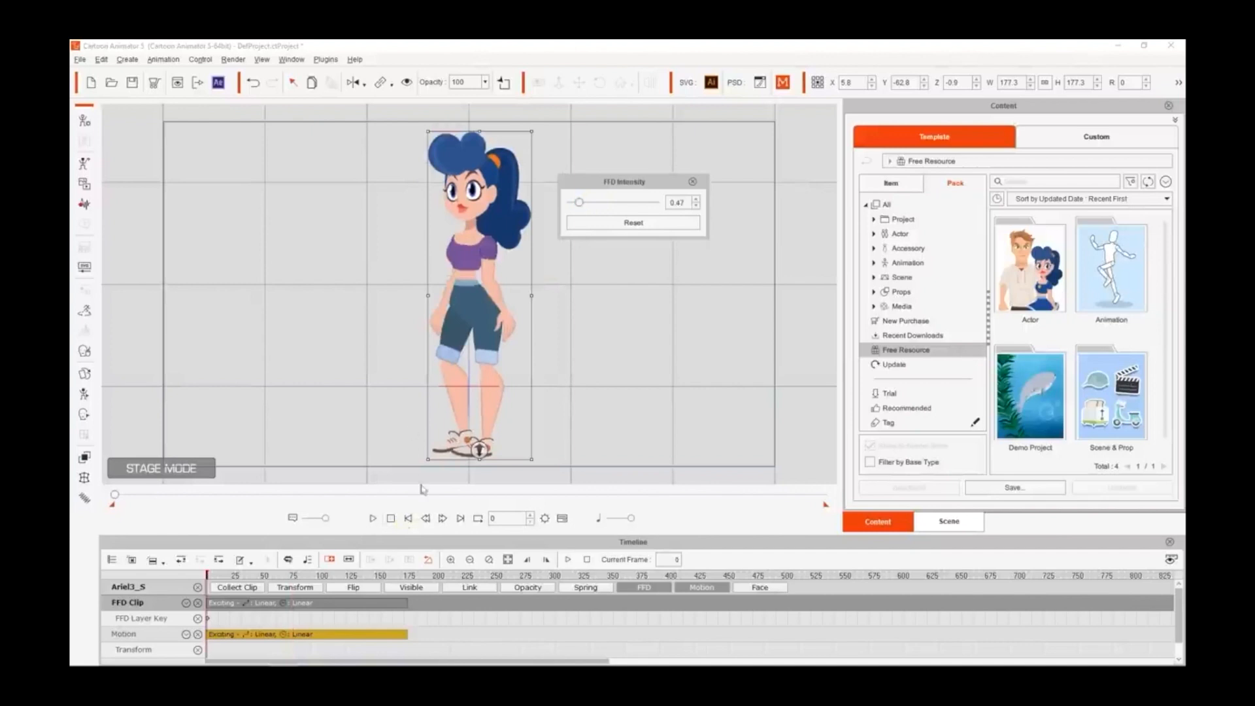
click(373, 518)
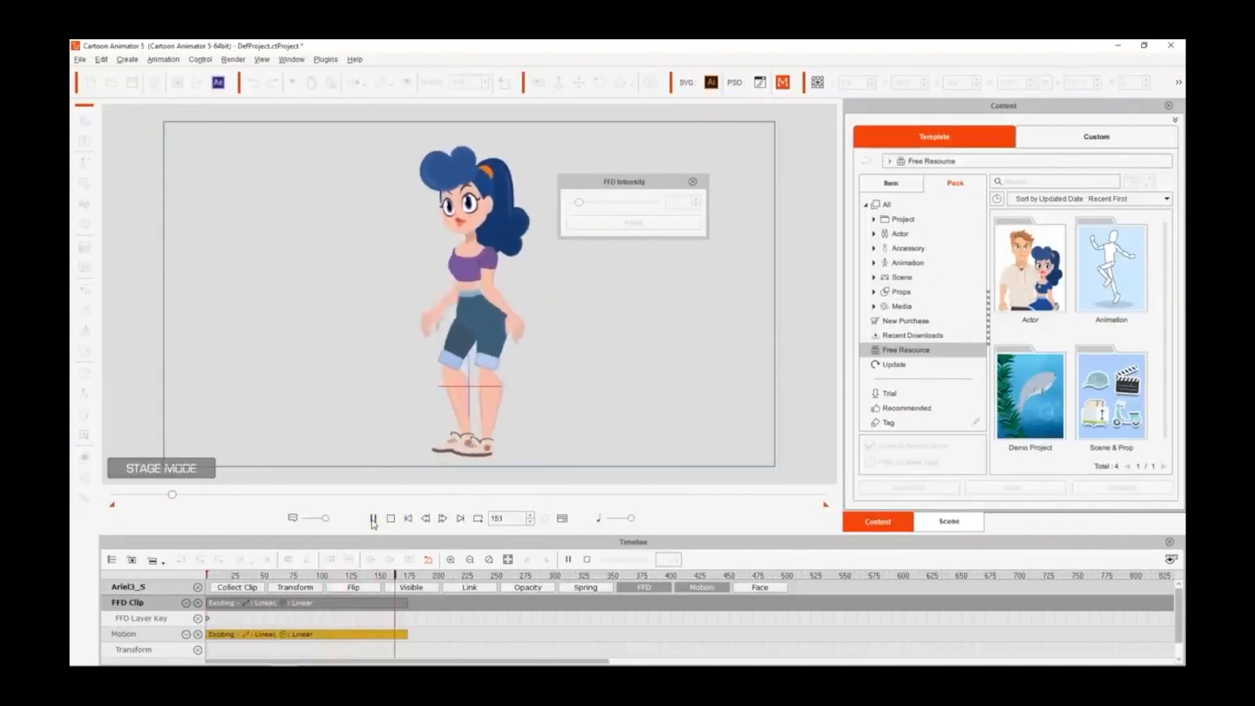
click(373, 518)
click(406, 520)
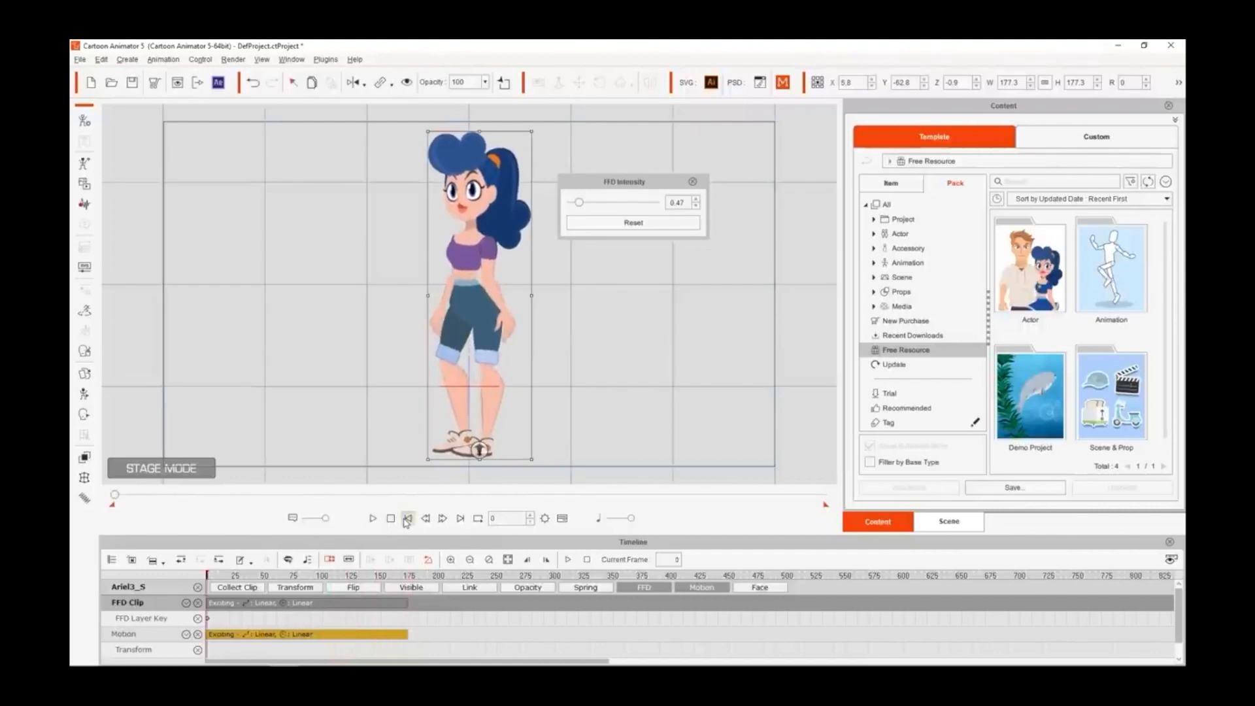
click(693, 182)
- Add the Exciting 2D motion for the female side view from the Animation pack after the existing clip and preview it
click(1084, 286)
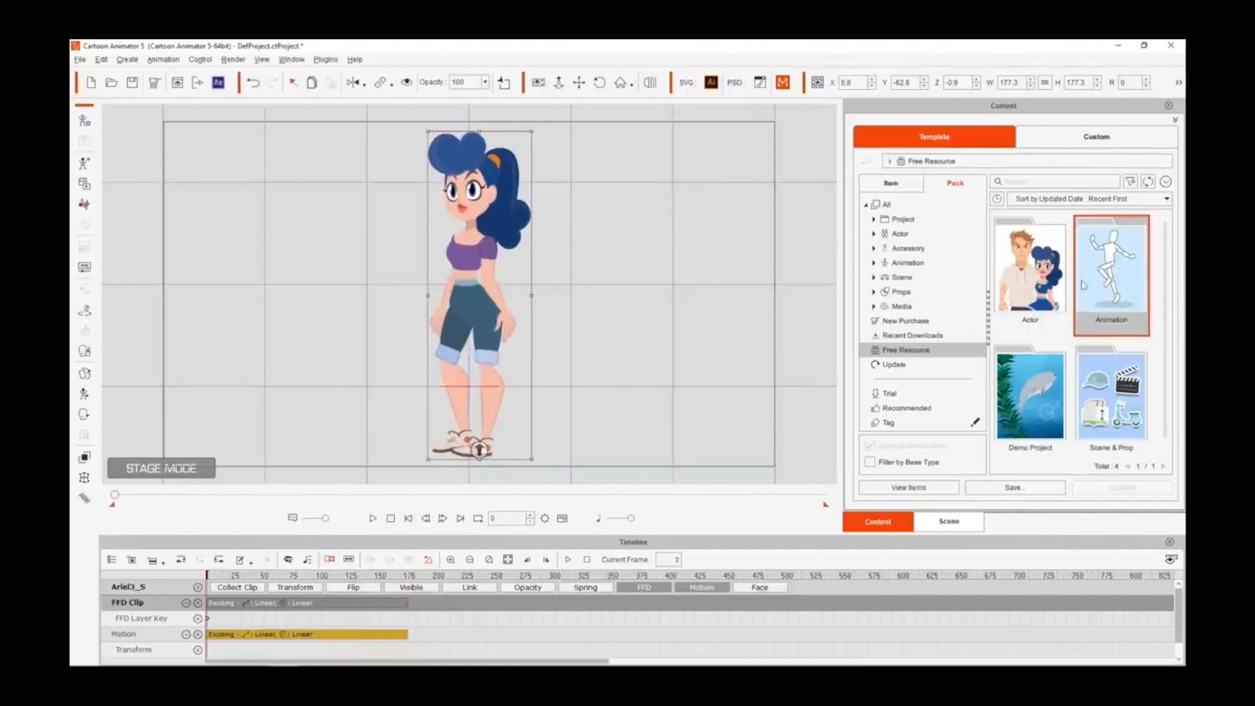
double_click(1126, 243)
click(875, 344)
click(918, 359)
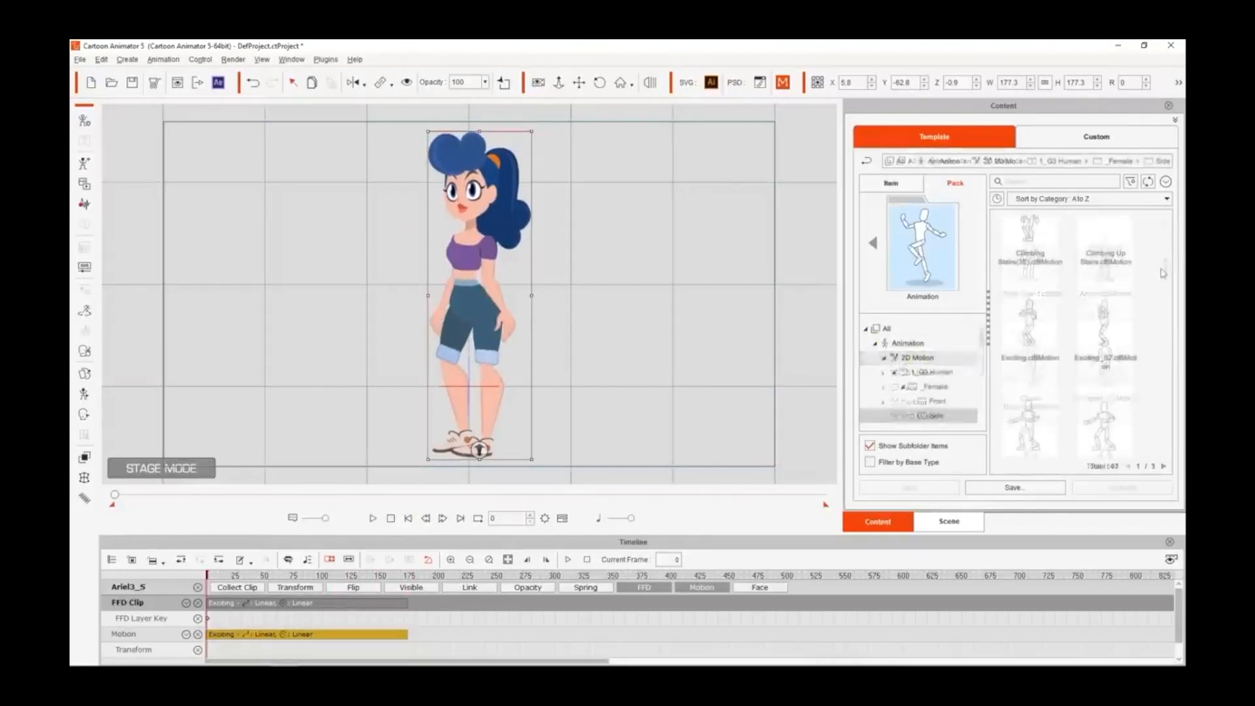
drag(1049, 336, 426, 641)
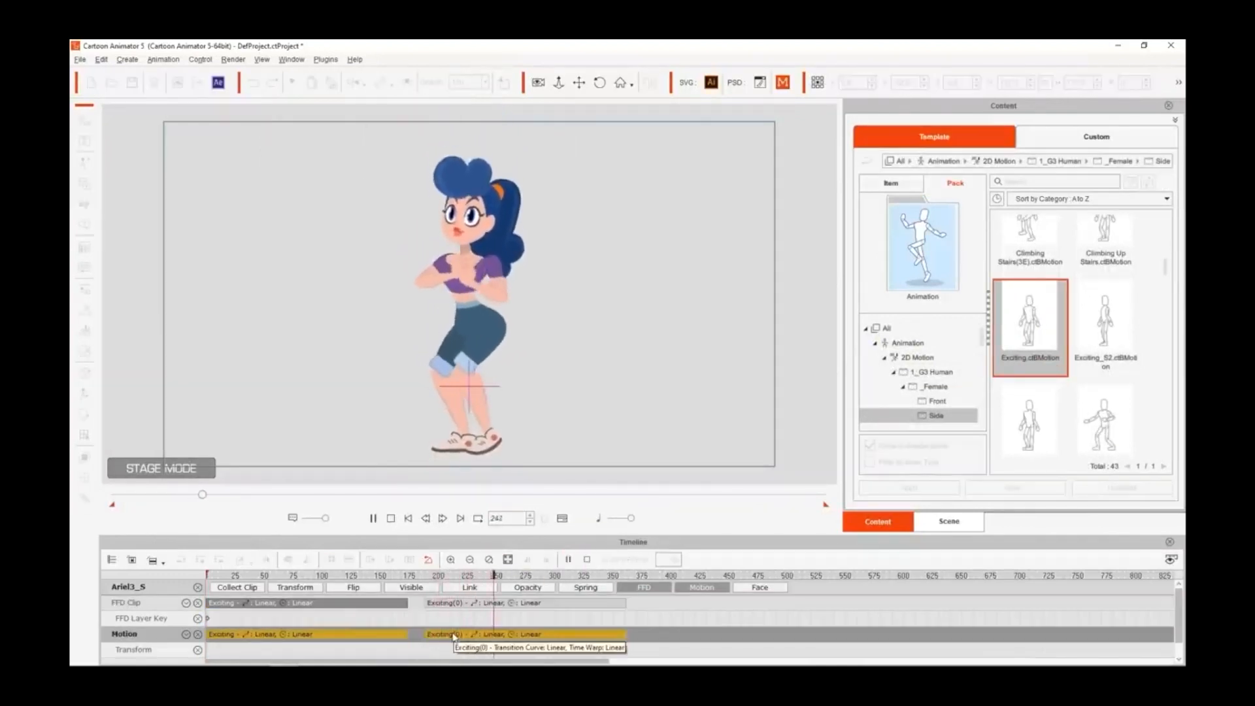
key(space)
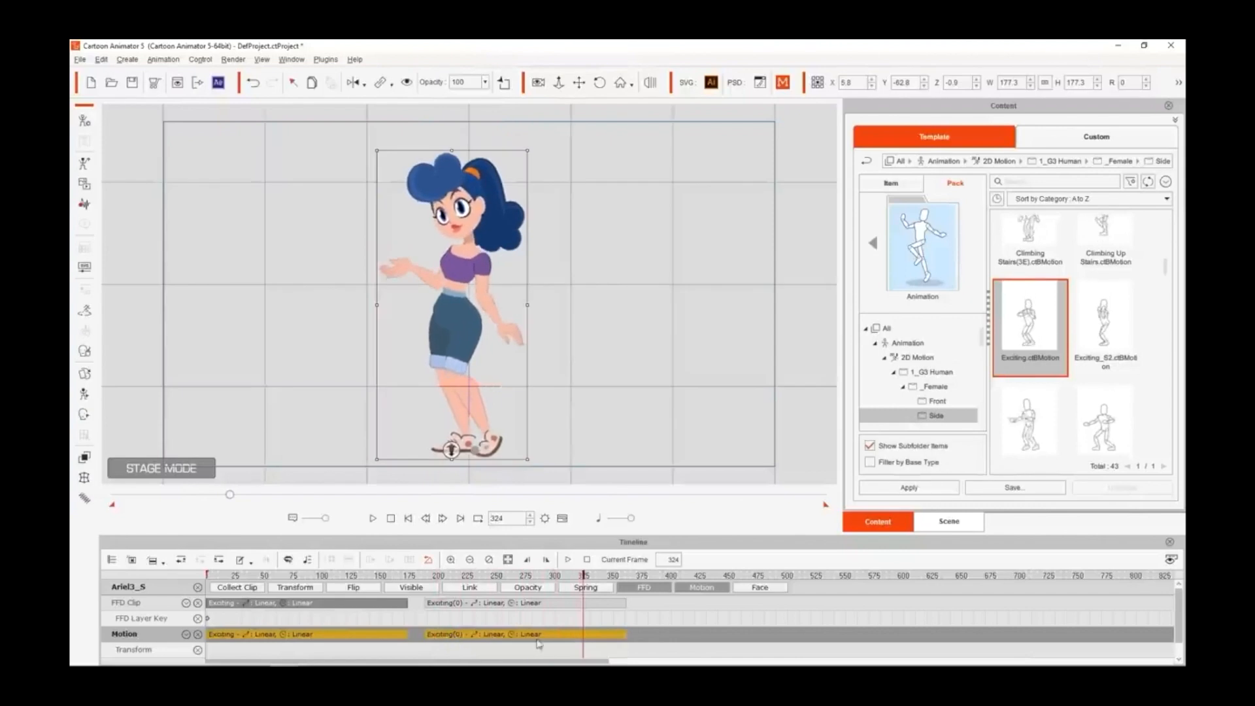
- Move the second Exciting clip's FFD and motion up against the end of the first clip and play the junction
click(638, 634)
click(591, 605)
drag(528, 605, 492, 635)
drag(456, 576, 289, 589)
key(space)
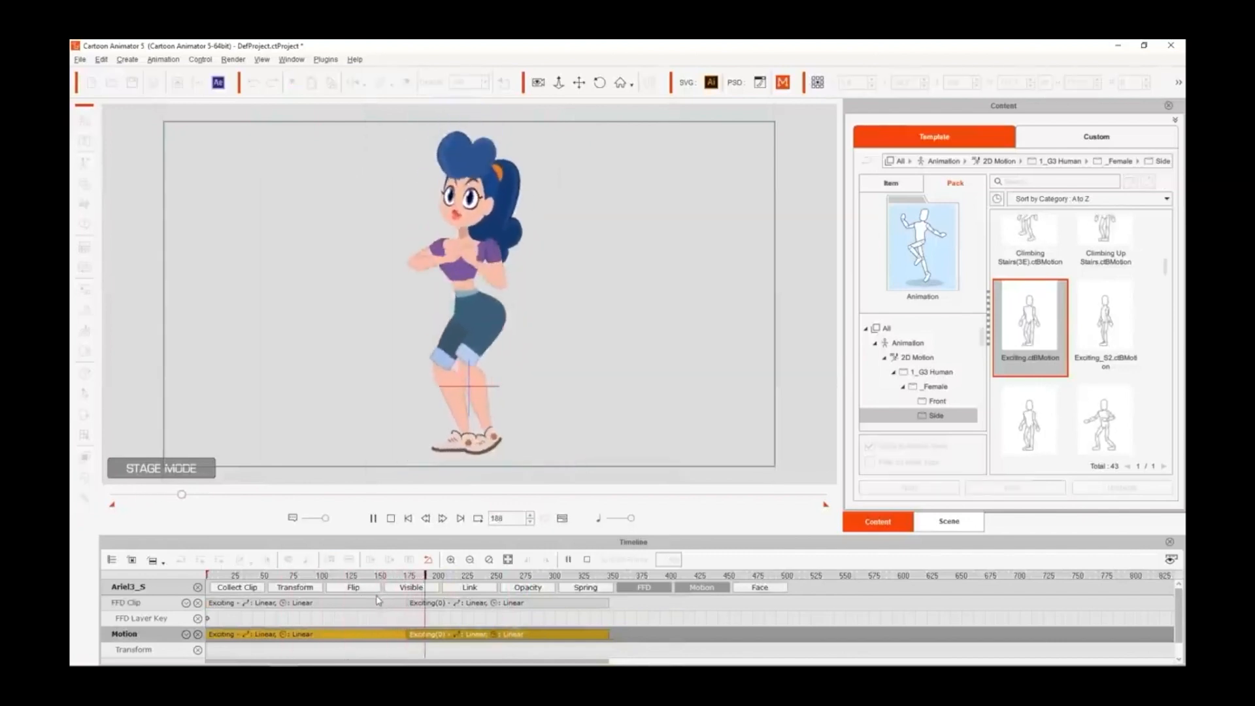
key(space)
drag(402, 578, 352, 577)
- Overlap the second Exciting clip with the end of the first, play the transition and return to the first frame
drag(432, 634, 410, 610)
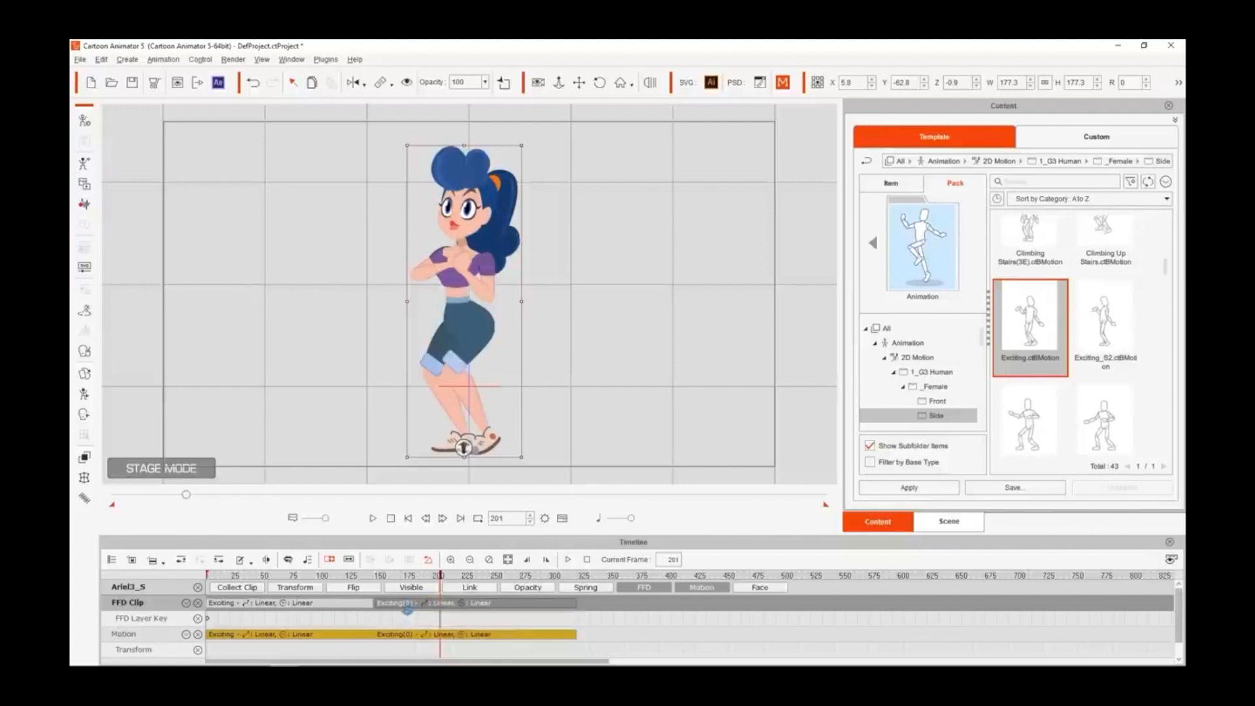
click(342, 577)
key(space)
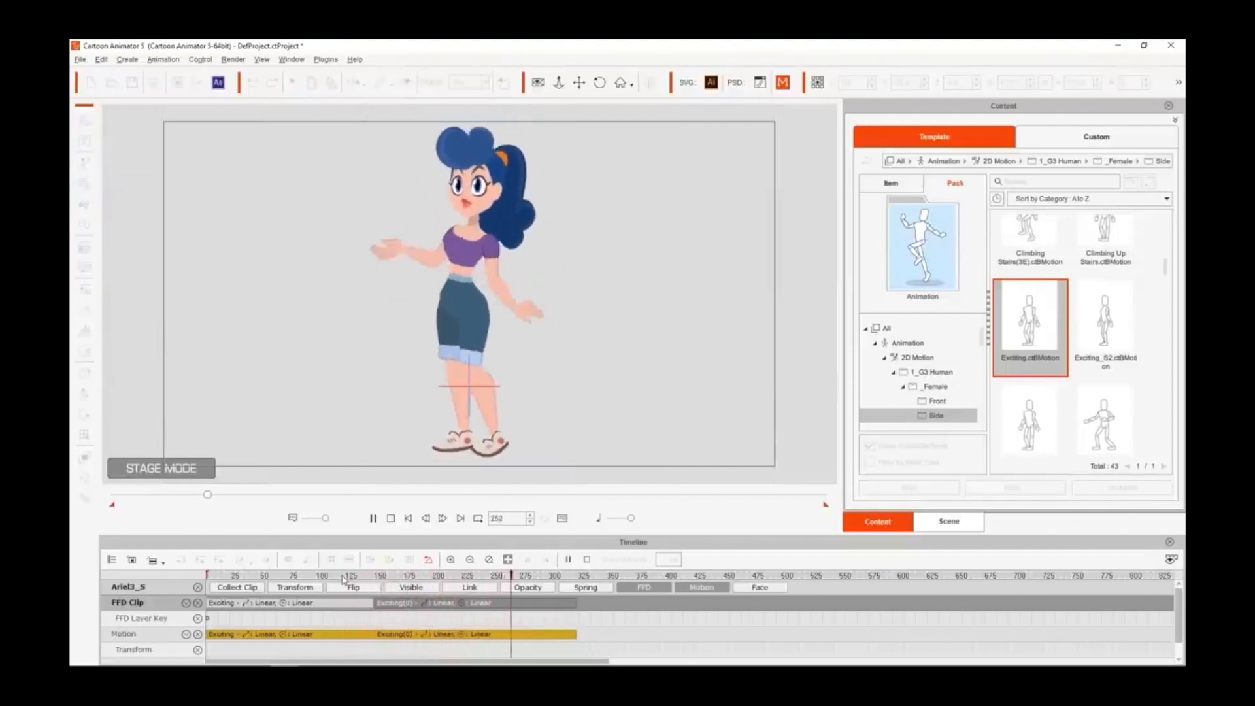
key(space)
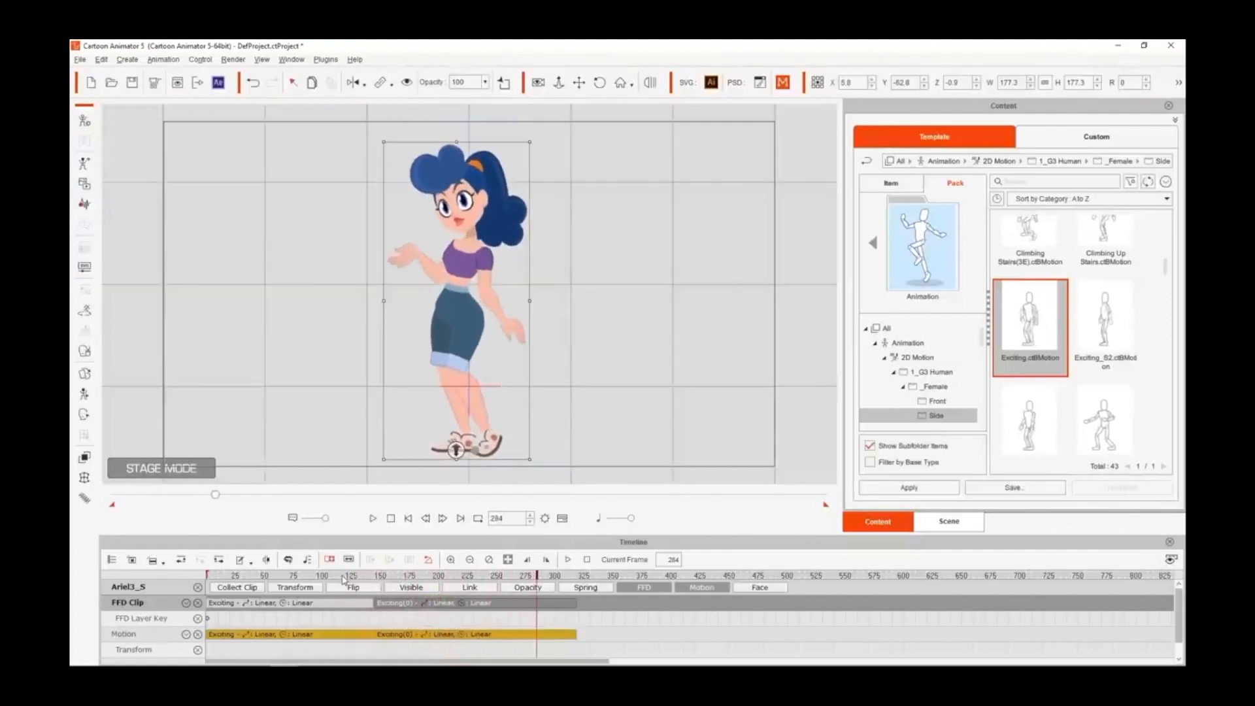
click(408, 518)
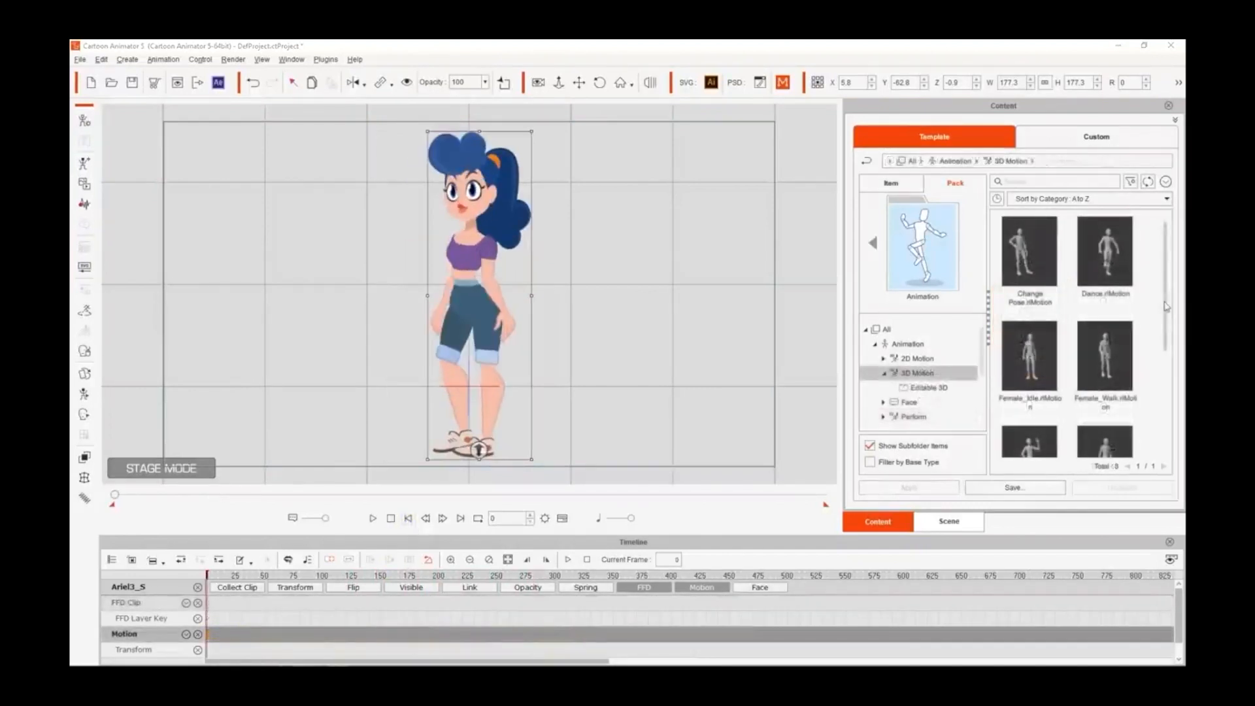
- Load the Female_Walk 3D motion from the Animation pack onto the character
scroll(1110, 290, down, 1)
click(1109, 290)
drag(1105, 274, 465, 274)
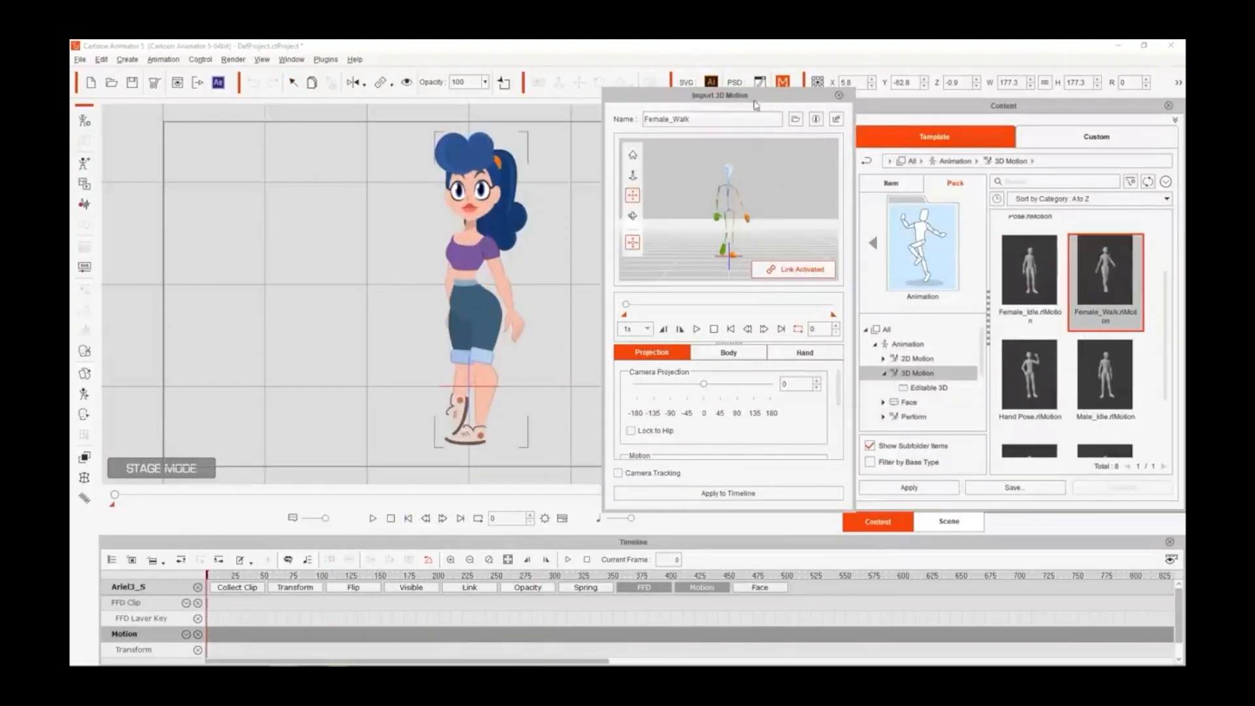
- Set the camera projection of the Female_Walk motion to -45
click(688, 414)
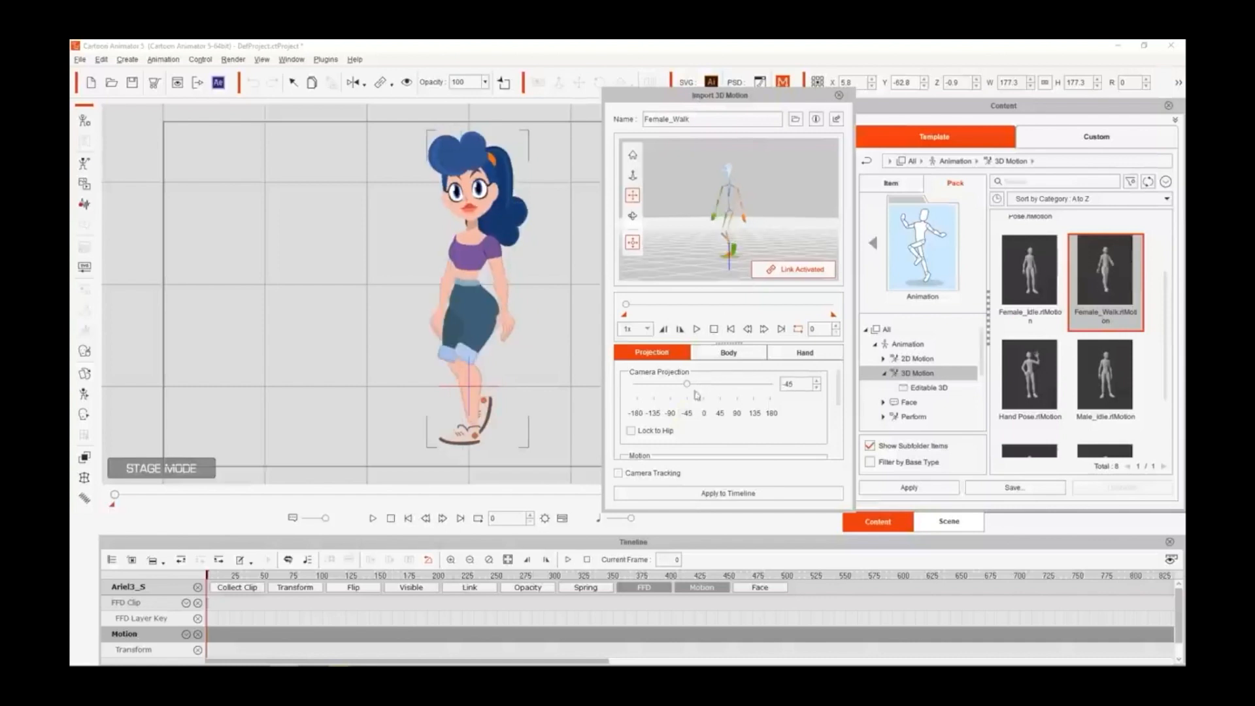
drag(721, 248, 680, 231)
click(632, 216)
click(688, 414)
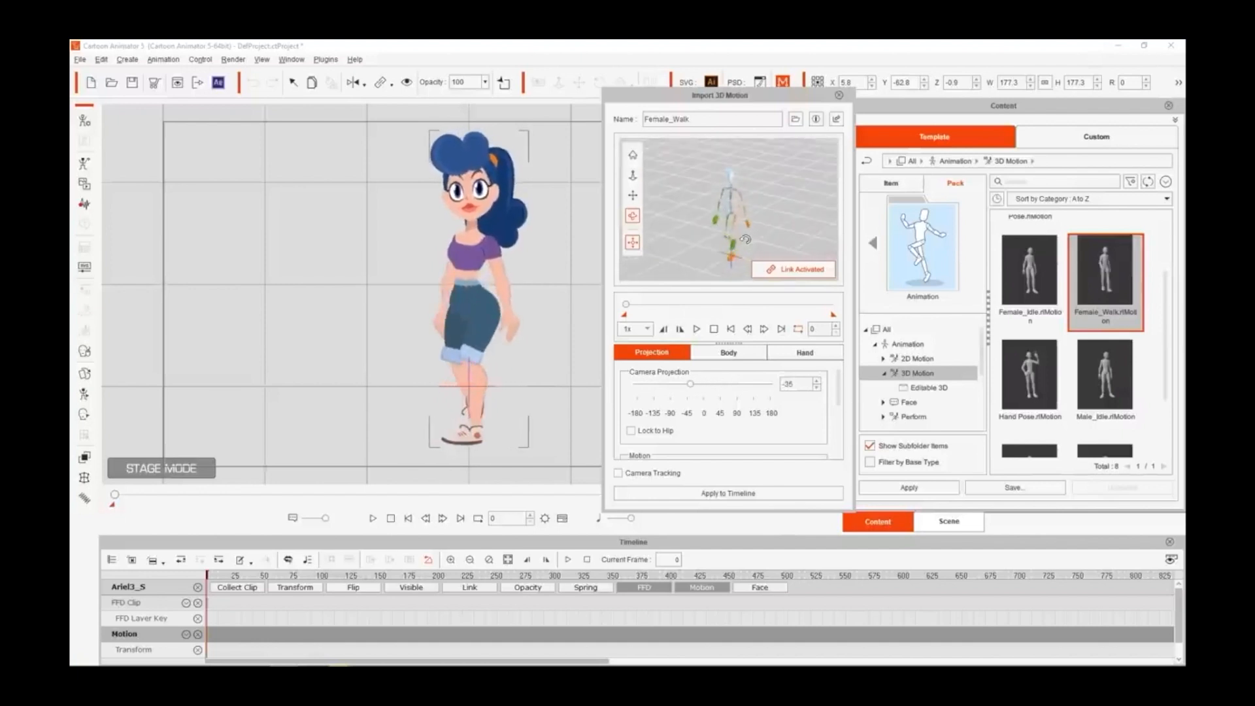
click(687, 414)
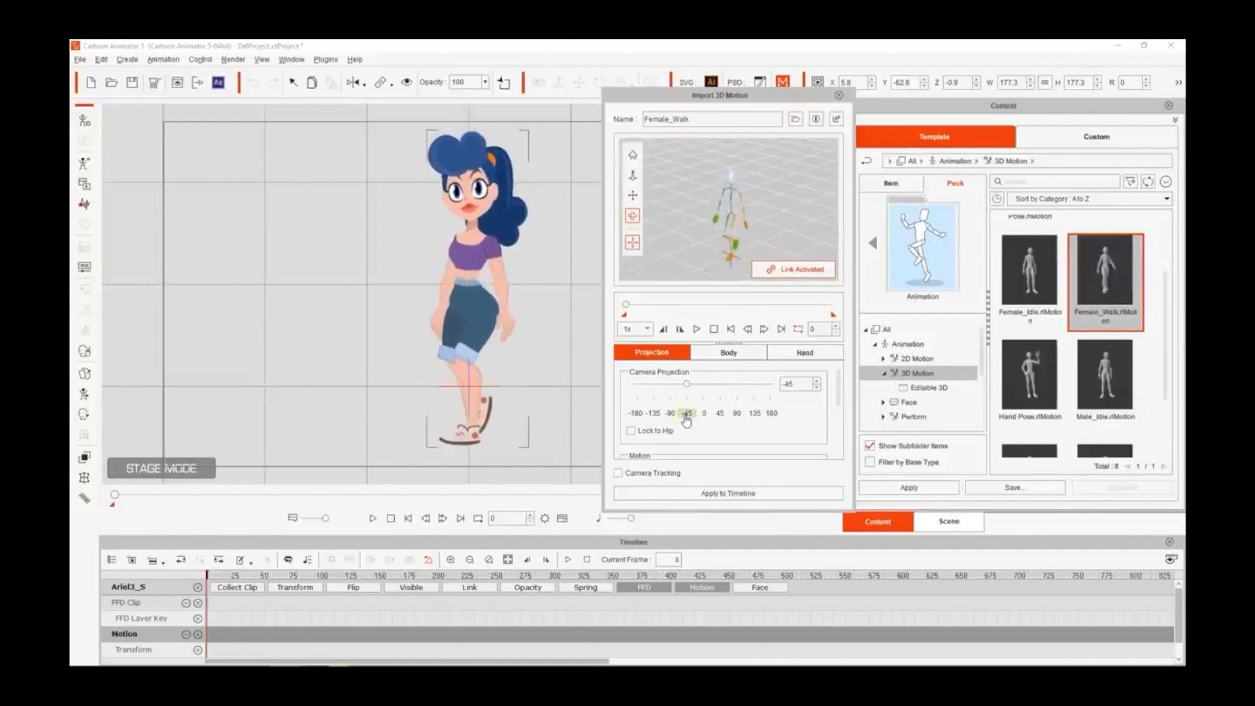
- Preview the Female_Walk motion from its first frame, apply it to the timeline and close the 3D motion import
click(697, 329)
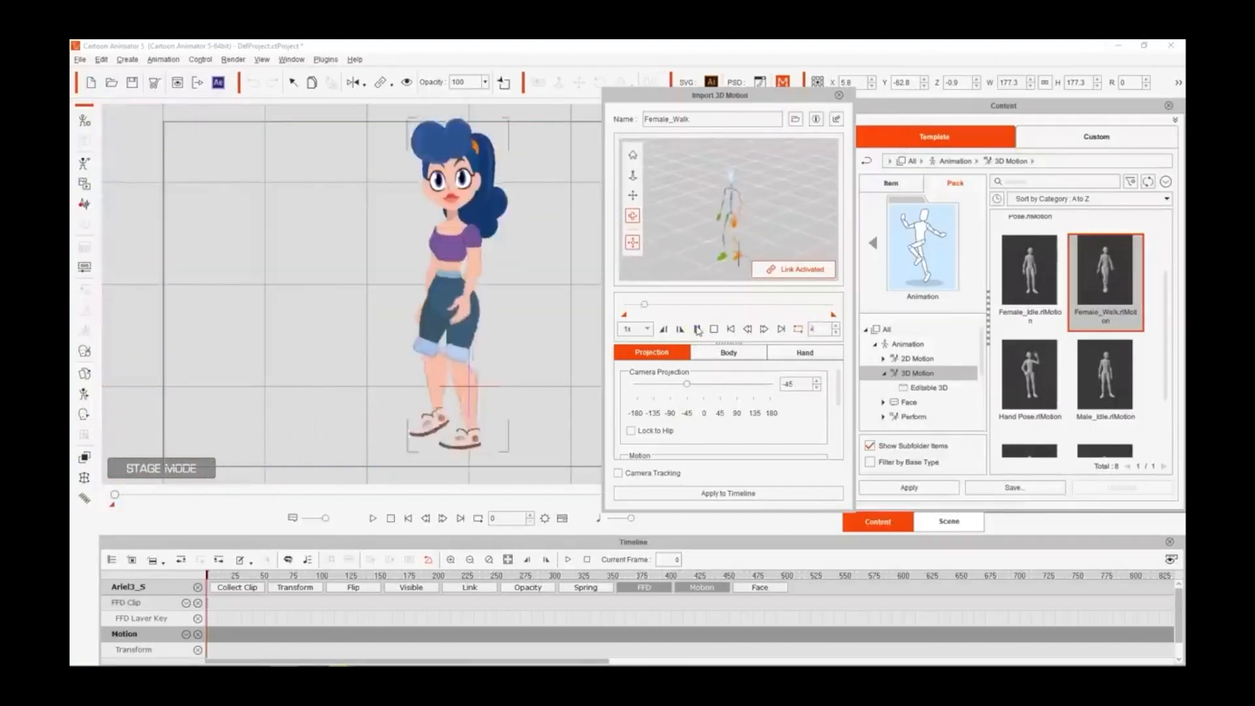
click(731, 330)
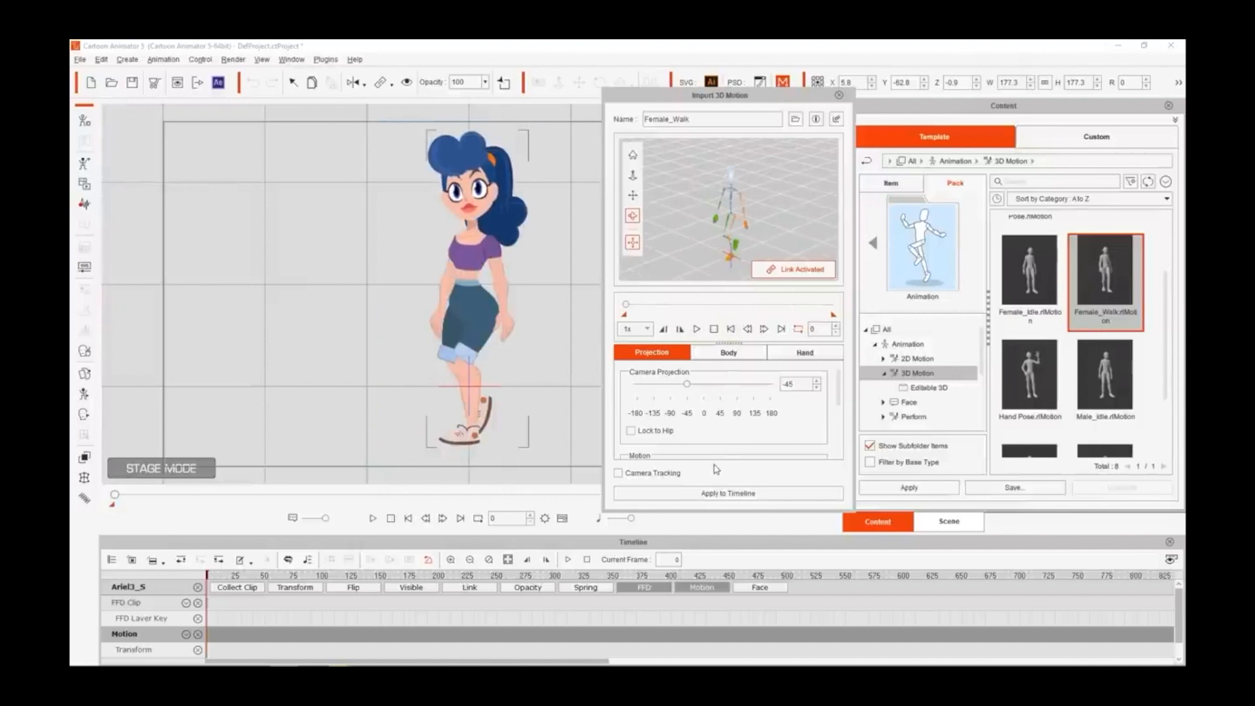
click(713, 491)
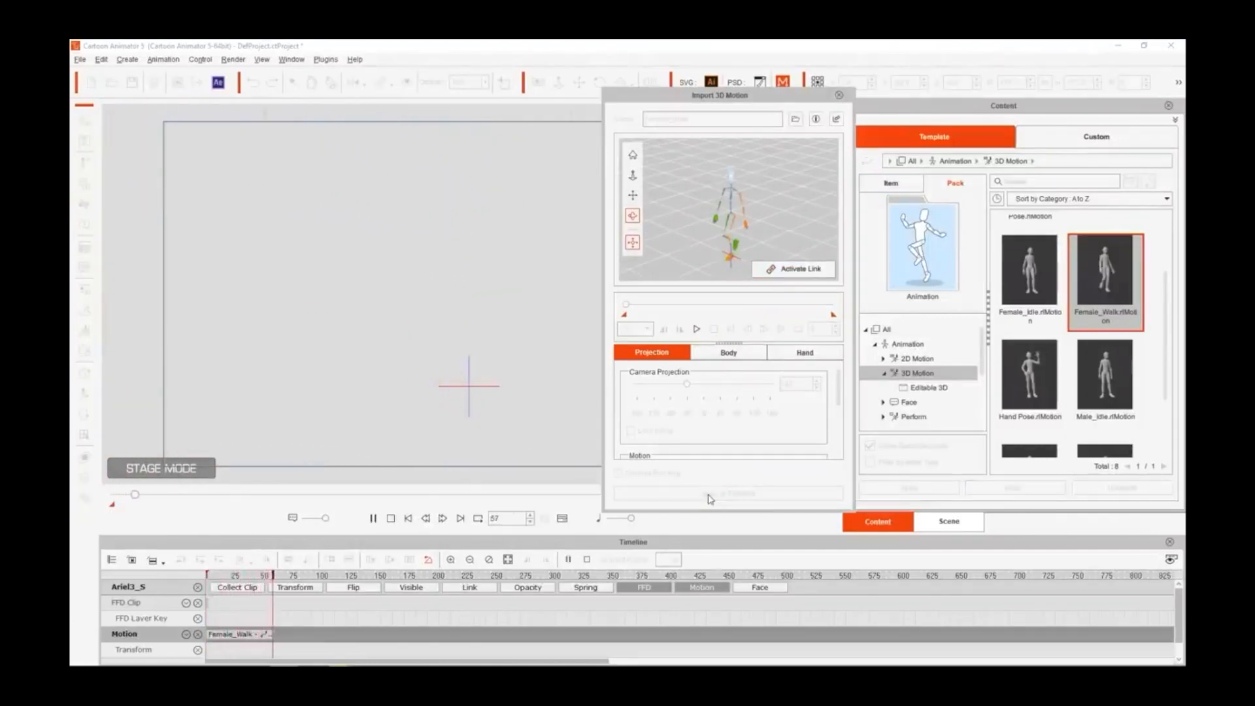
click(840, 96)
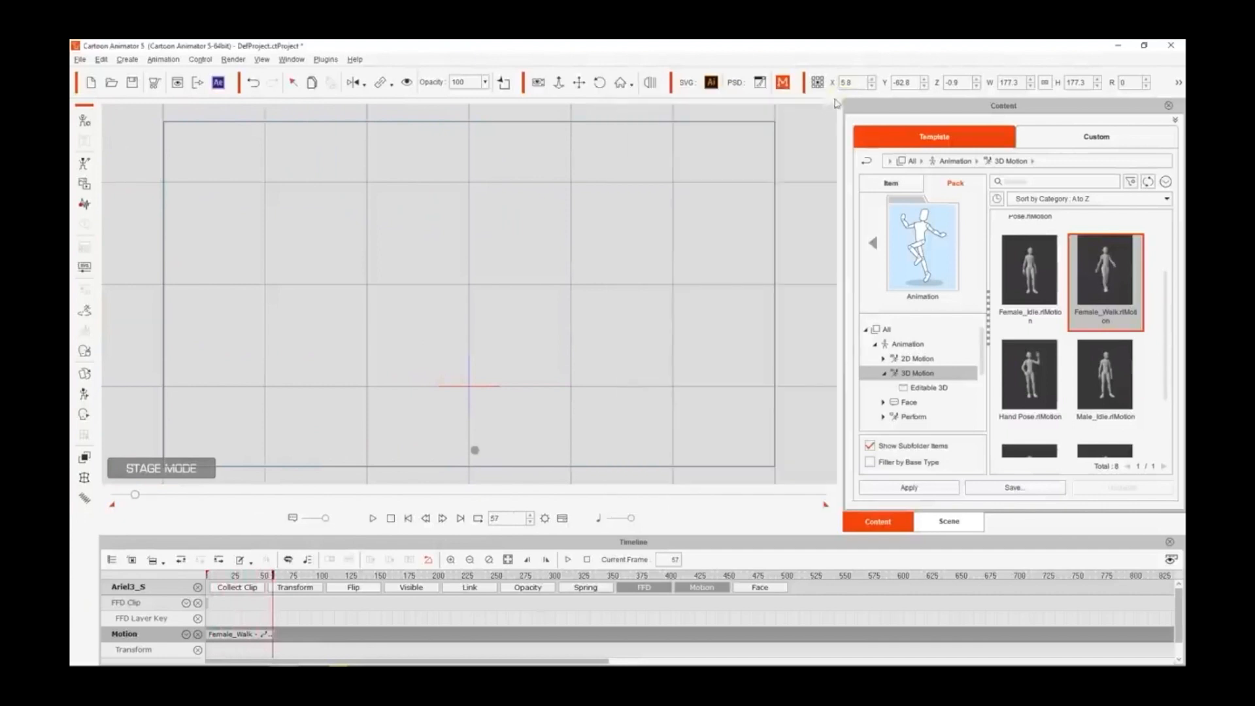
- Return to the first frame and scrub over the start of the Female_Walk clip on the timeline
click(410, 520)
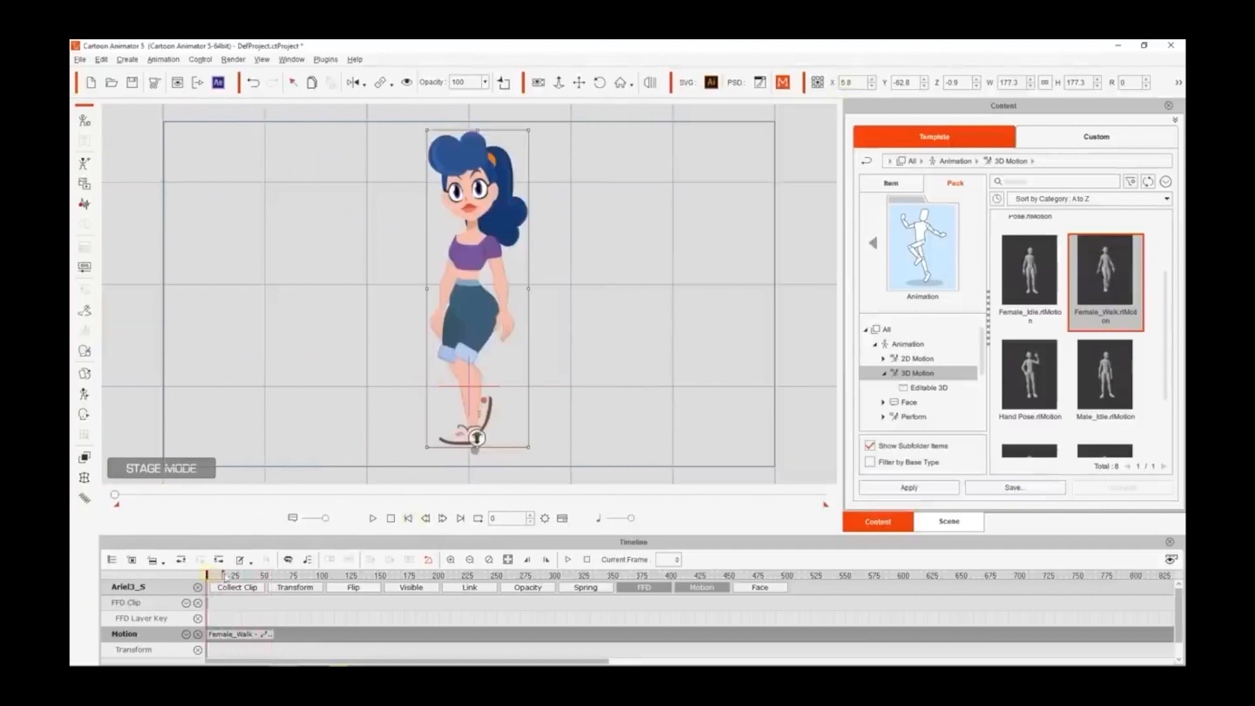
drag(212, 578, 181, 579)
drag(260, 576, 195, 576)
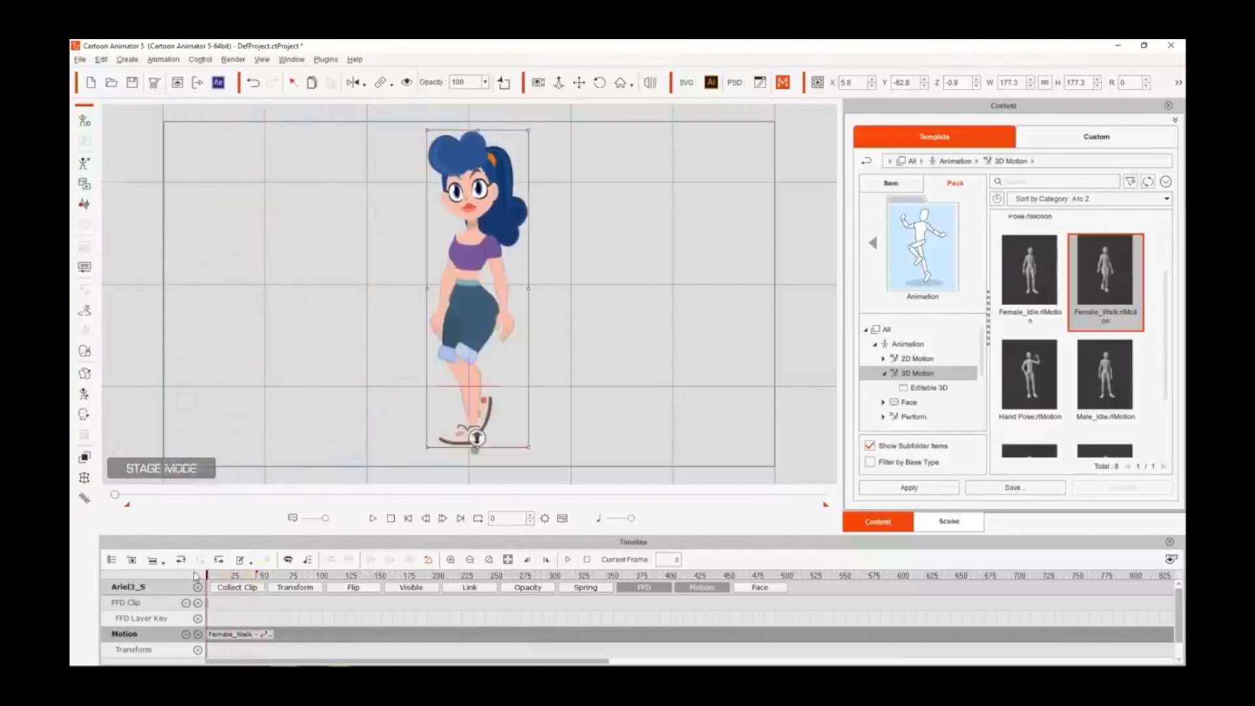
- Open the 2D Motion Key Editor and reposition the character's hand, upper arm and forearm bones into a new pose
click(85, 395)
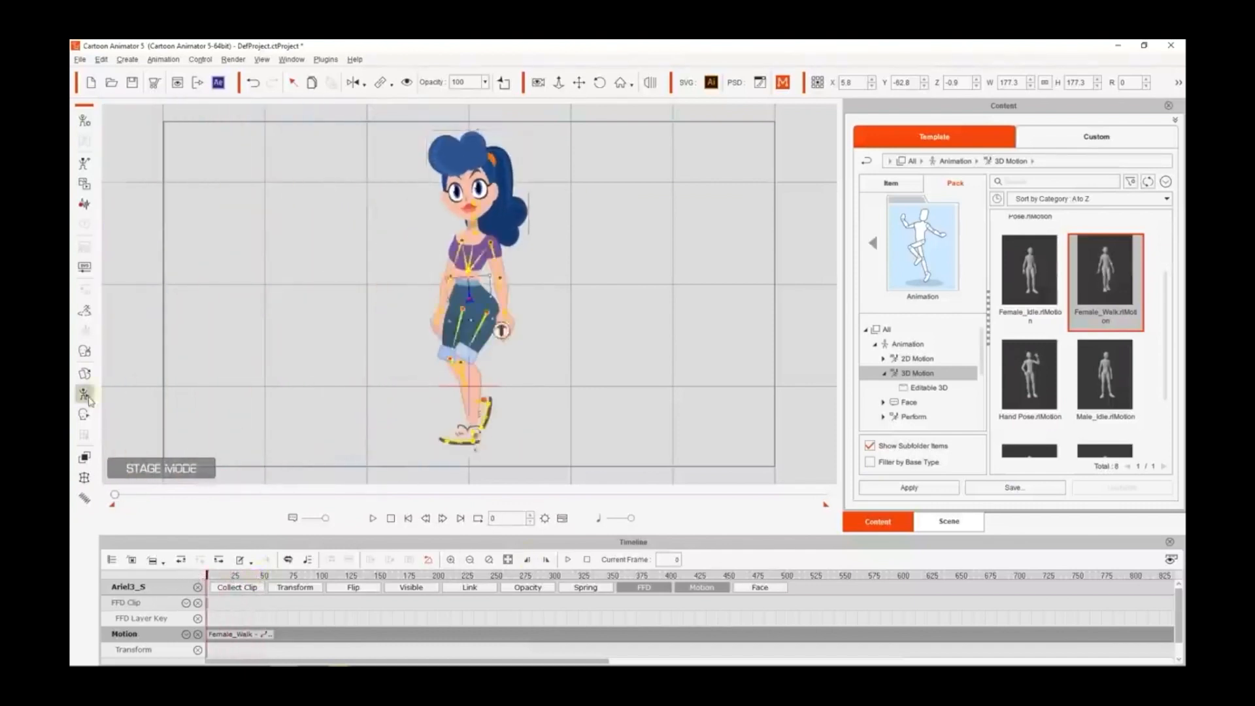
click(778, 262)
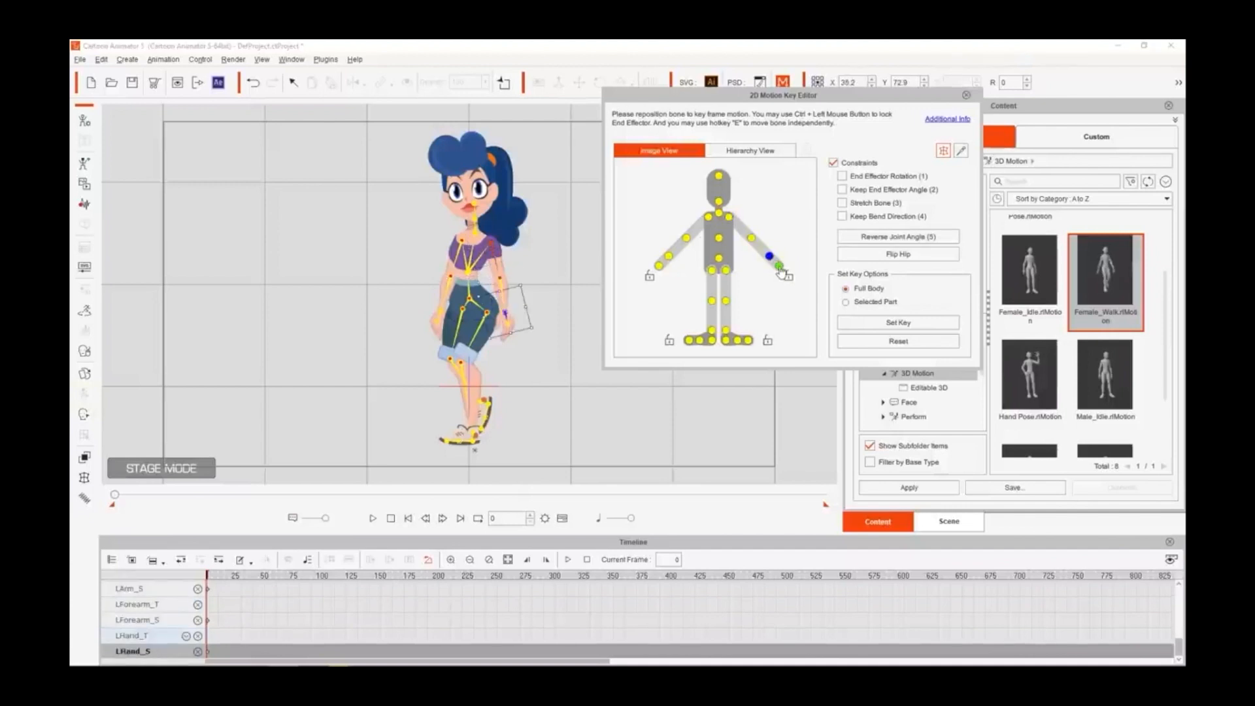
click(727, 218)
mouse_move(510, 218)
mouse_down()
mouse_move(492, 207)
mouse_move(519, 228)
mouse_move(510, 204)
mouse_up()
click(687, 238)
mouse_move(481, 261)
mouse_down()
mouse_move(473, 298)
mouse_move(481, 263)
mouse_up()
click(728, 217)
drag(511, 218, 457, 295)
click(686, 238)
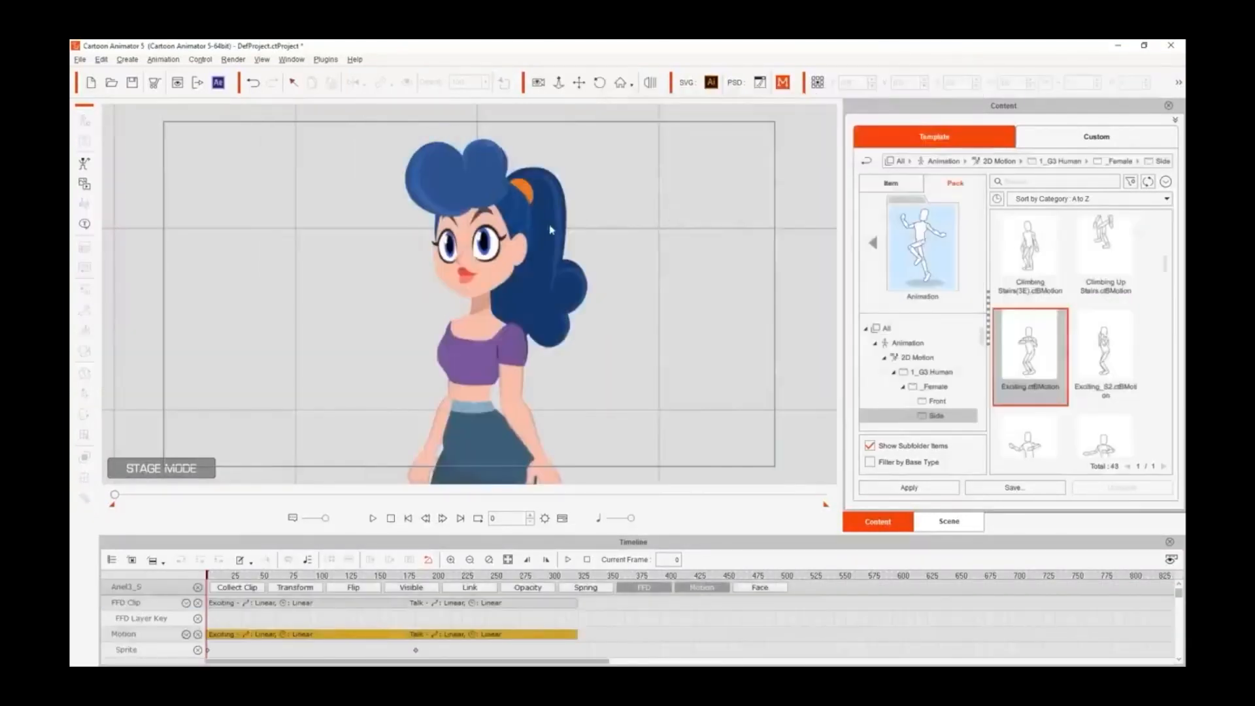
- Create a voice script for the character from the audio file AccuLips - Showcase Demo Narrative High School Girl and play the lip-sync
click(487, 239)
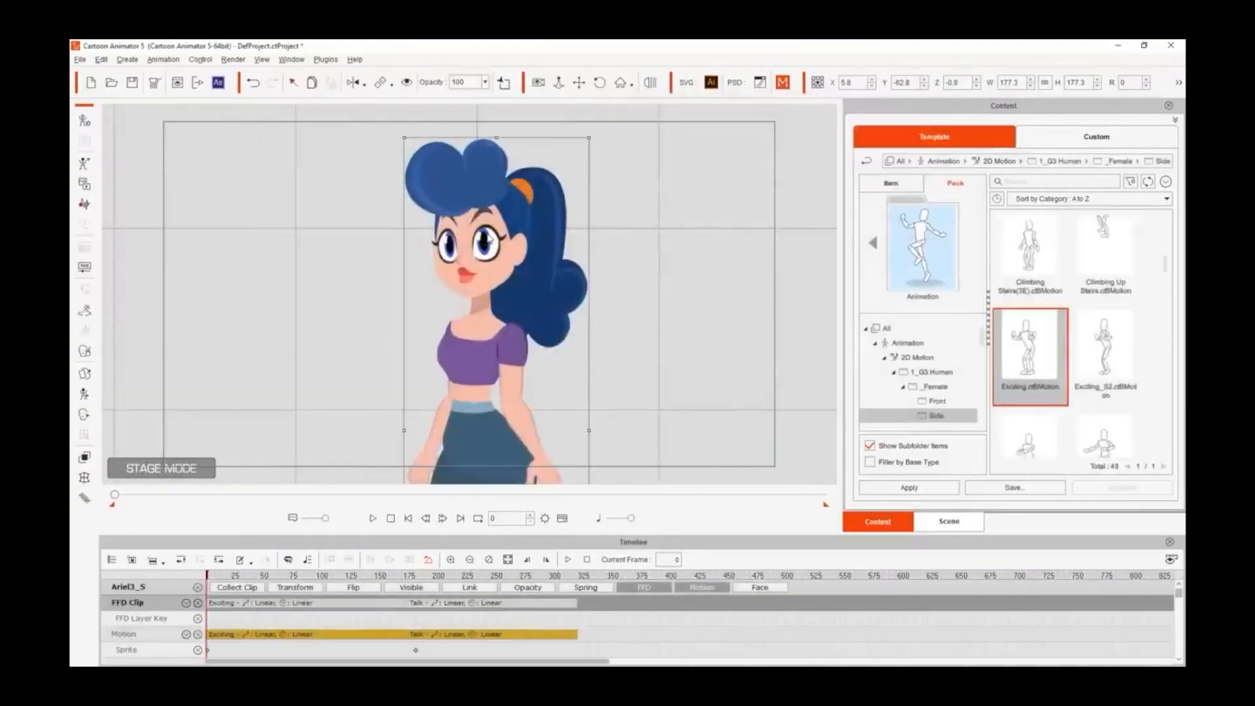
click(87, 209)
click(672, 215)
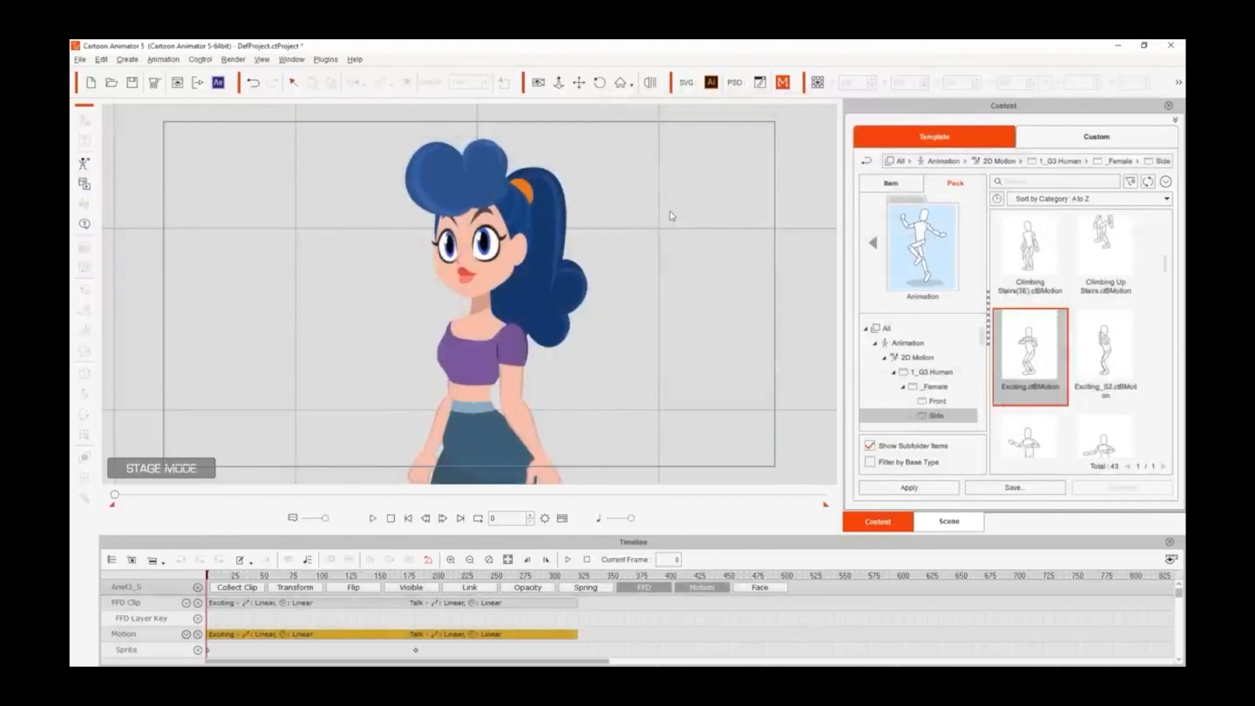
click(487, 235)
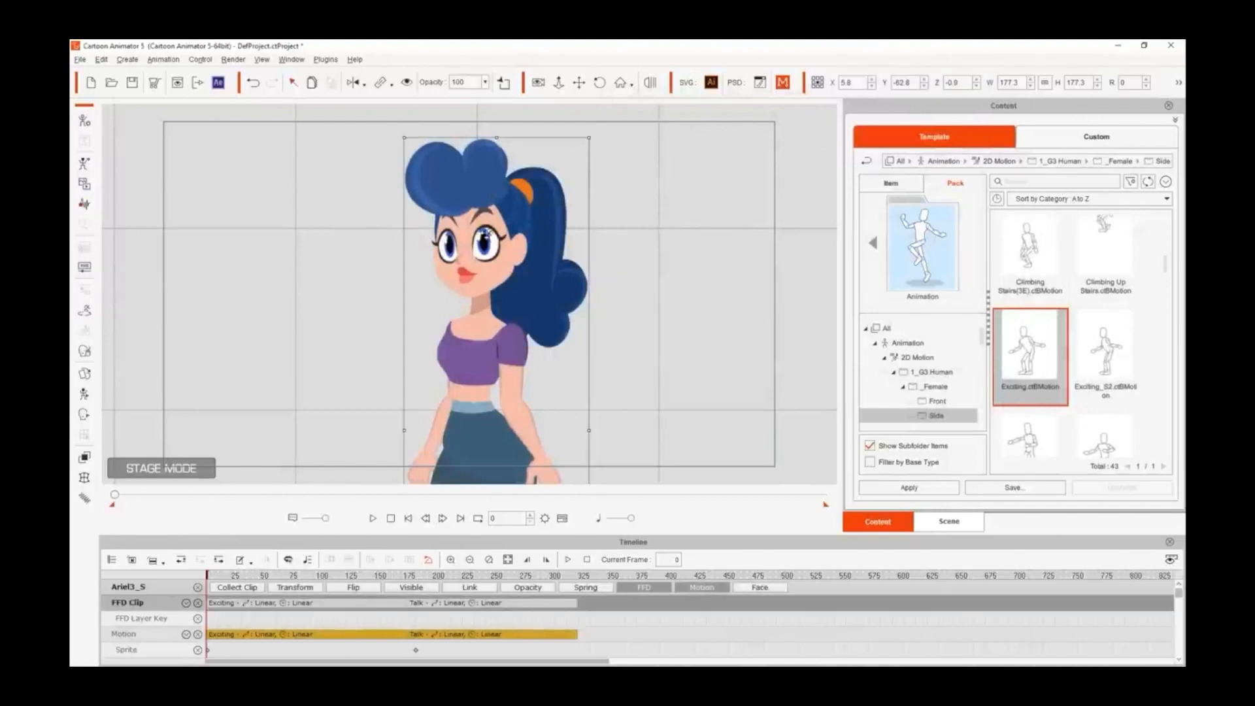
click(87, 208)
click(673, 216)
click(489, 239)
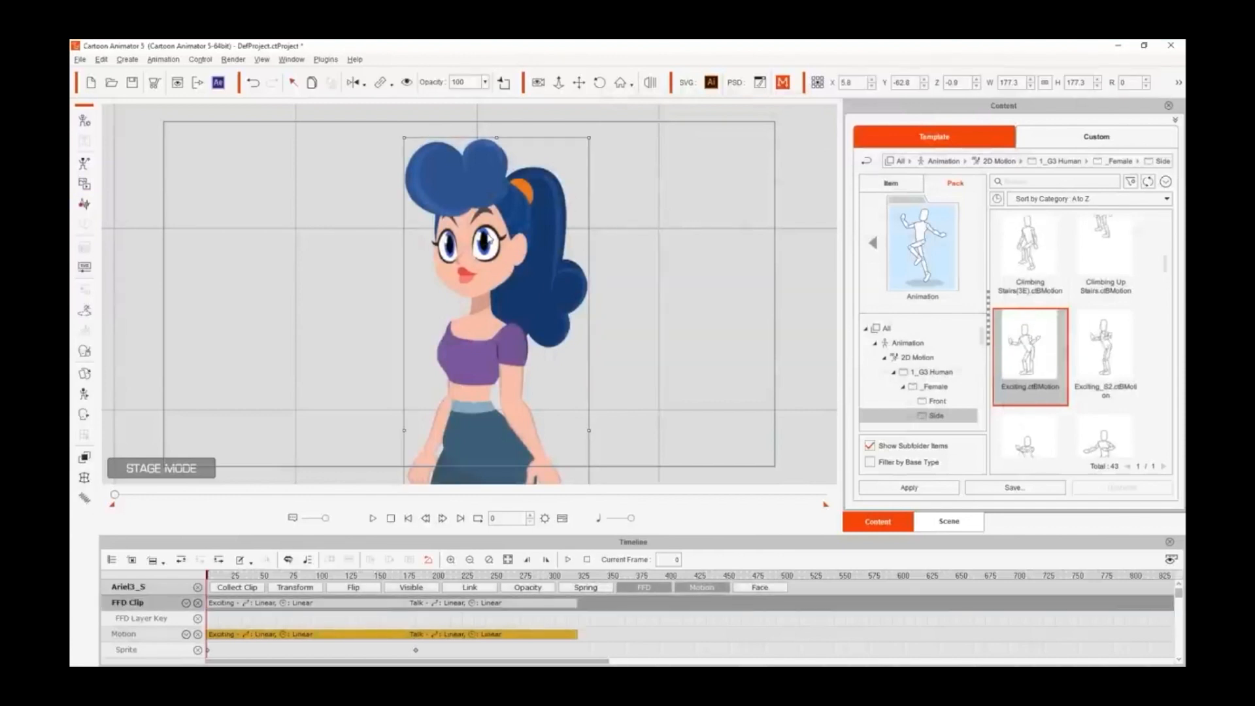
click(87, 207)
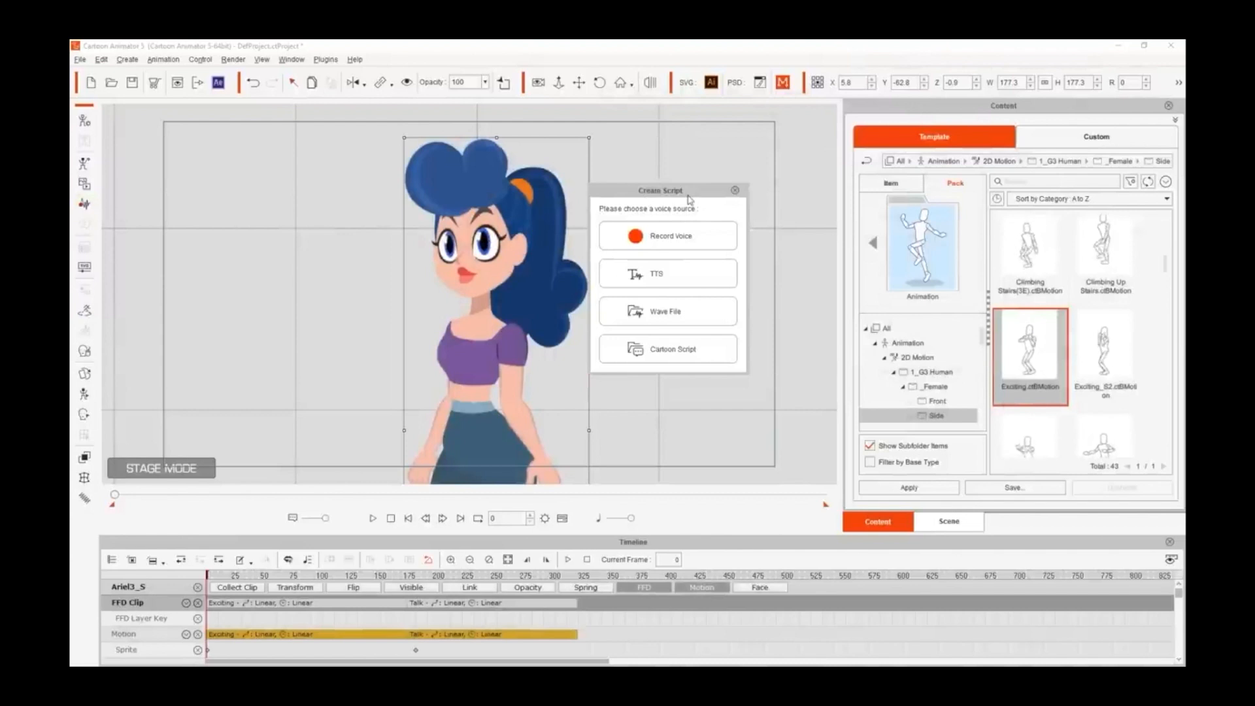
click(697, 315)
click(294, 151)
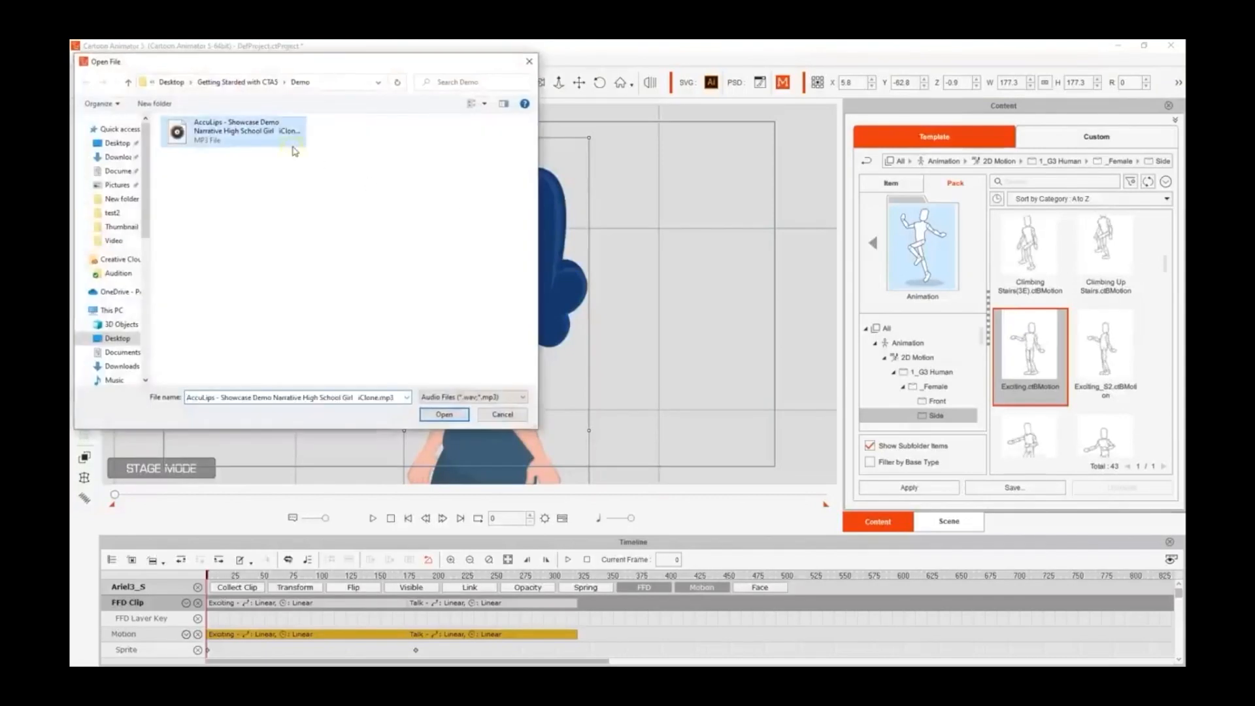
click(453, 416)
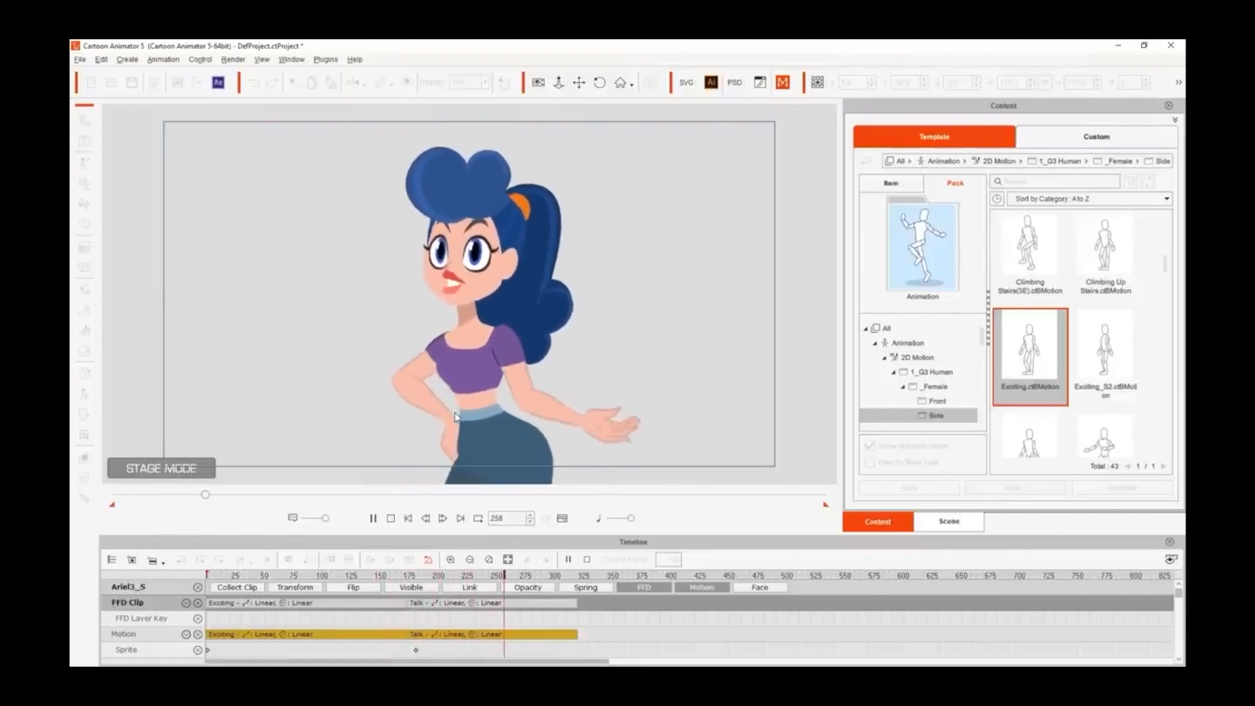
key(space)
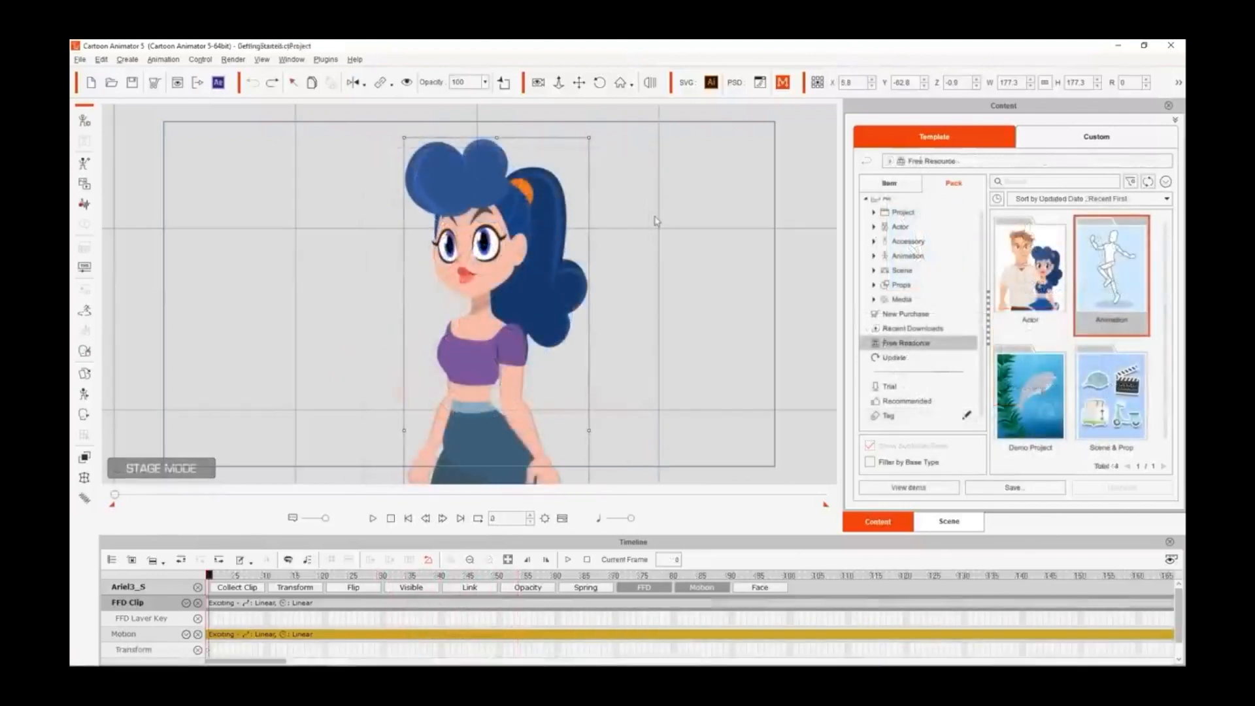
- Tilt the character's head downward in the Face Key Editor and try morphing the selected facial features
click(85, 414)
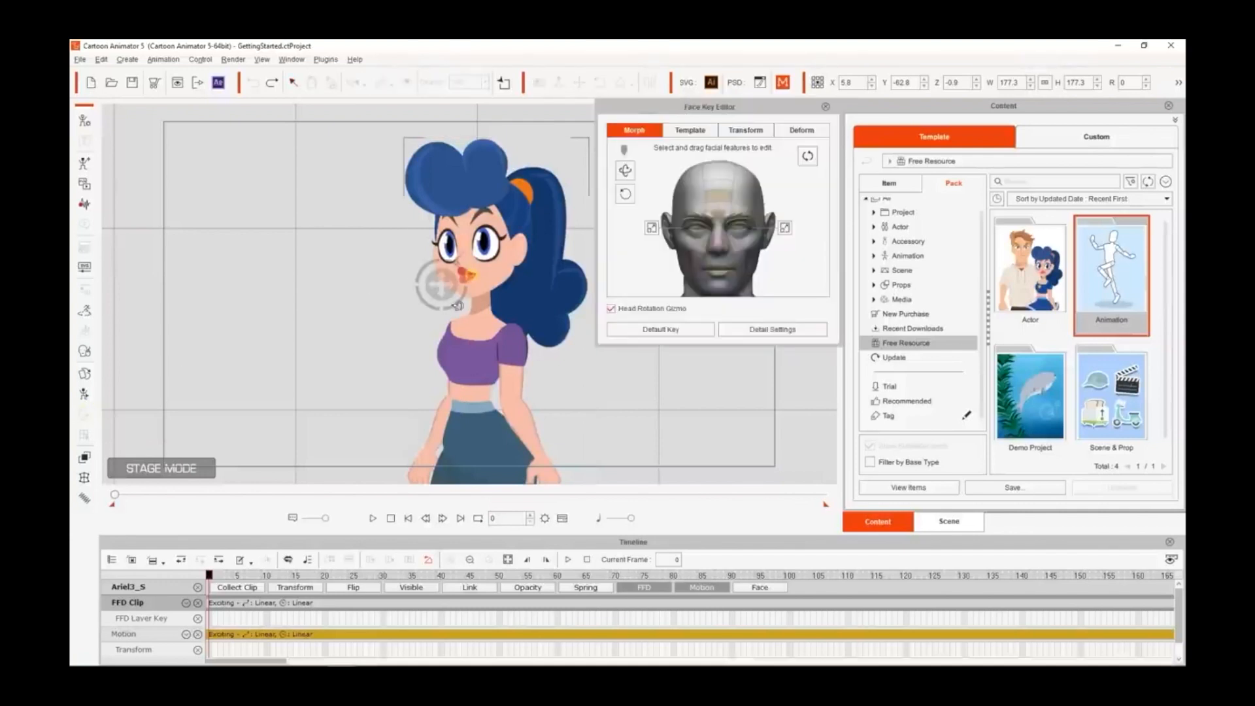
drag(424, 296, 429, 374)
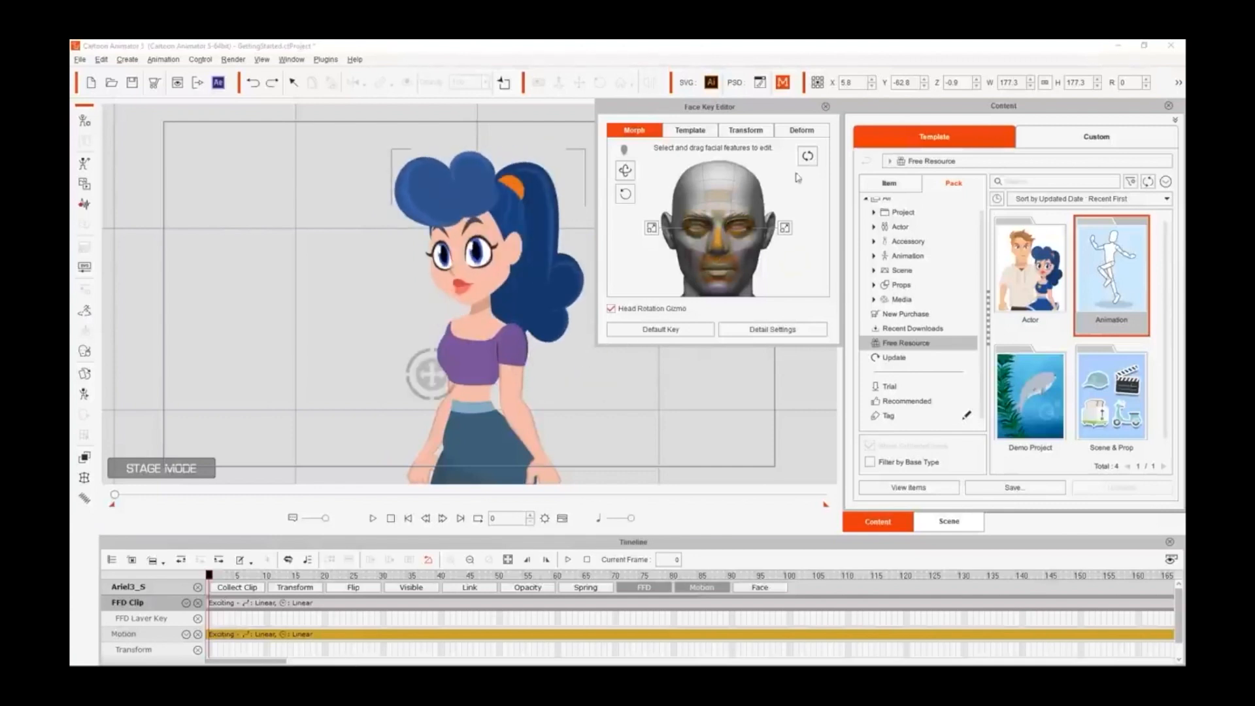
drag(811, 96, 808, 248)
drag(806, 308, 791, 137)
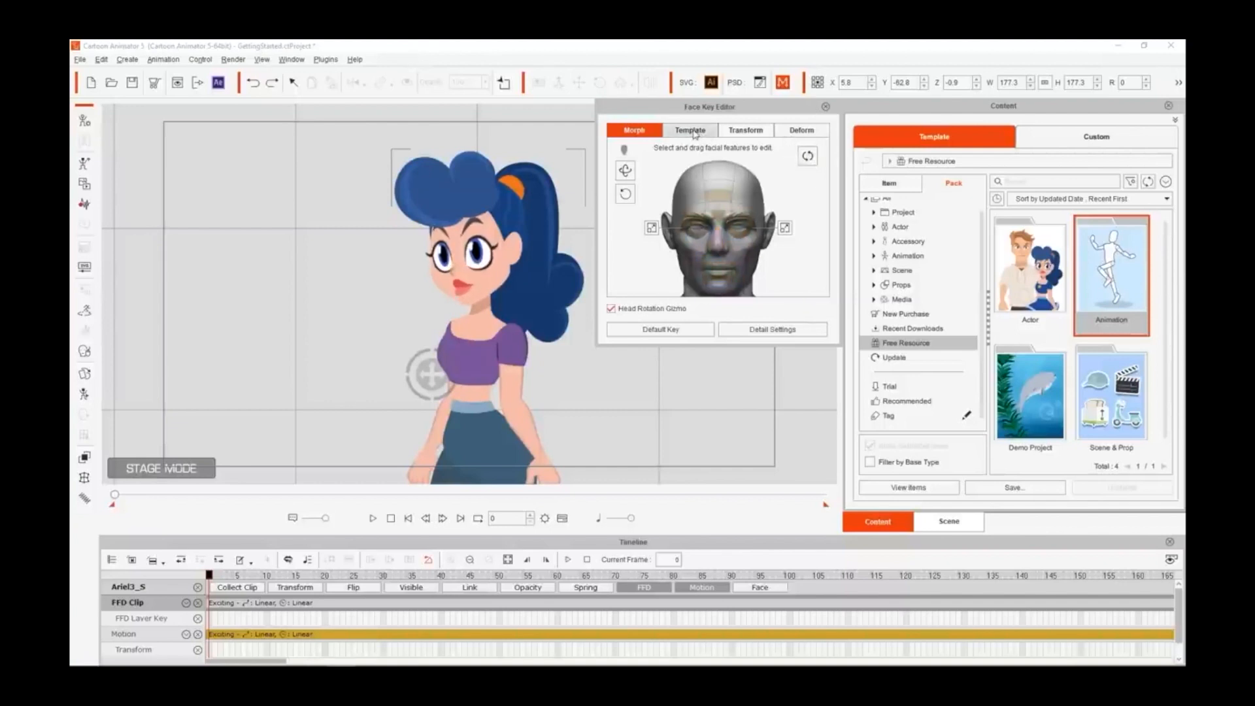
drag(807, 309, 791, 139)
click(811, 159)
key(ctrl+z)
click(808, 158)
- Try expression templates from the 01-Happy and 07-Wink styles on the face and close the Face Key Editor
click(693, 132)
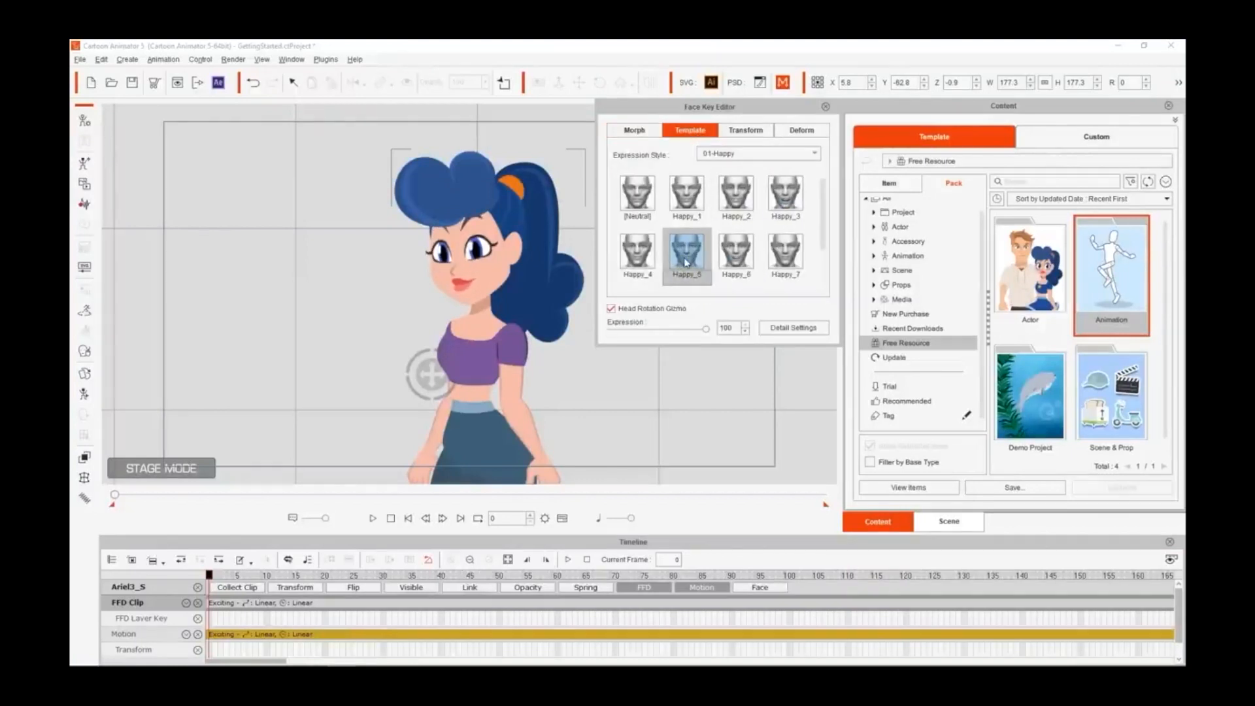
click(759, 154)
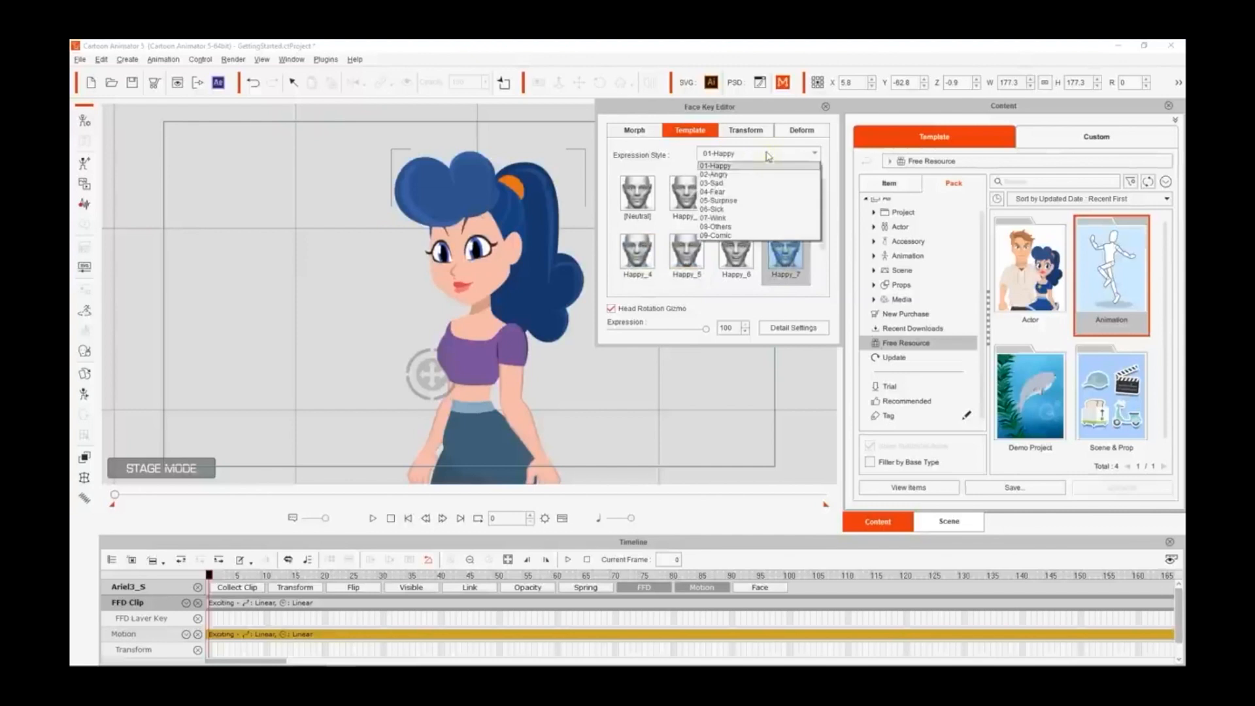
click(752, 229)
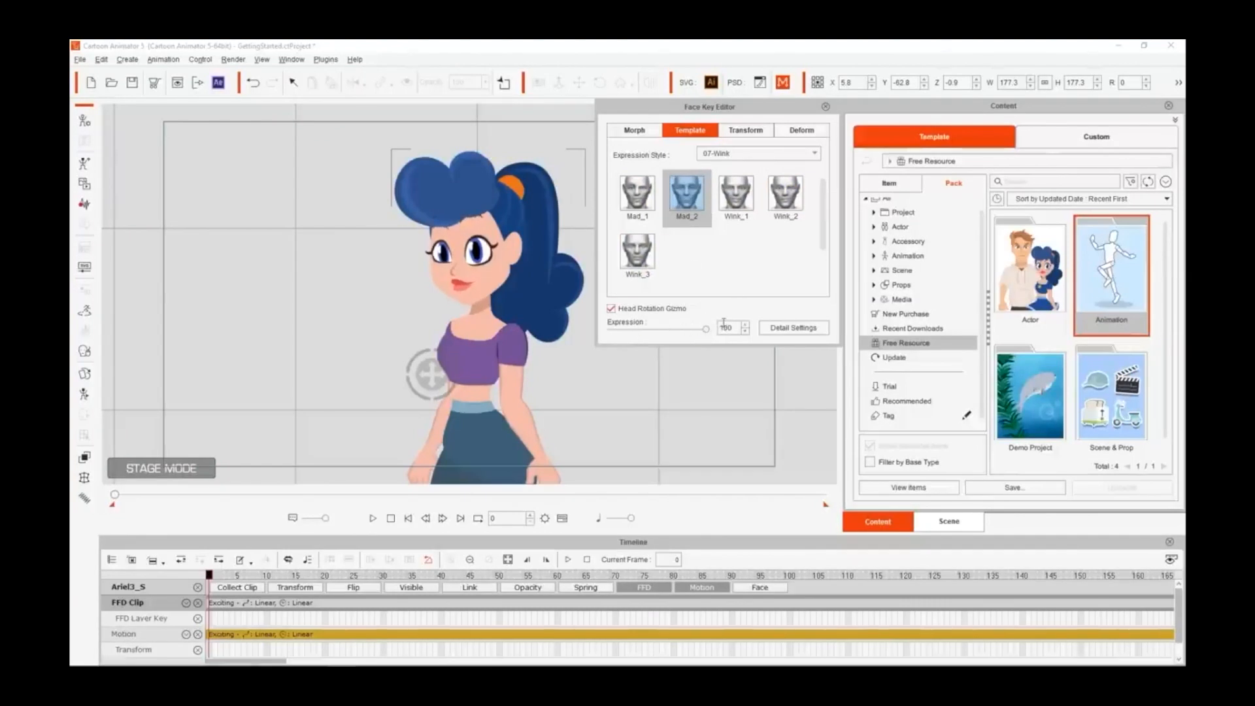
click(826, 107)
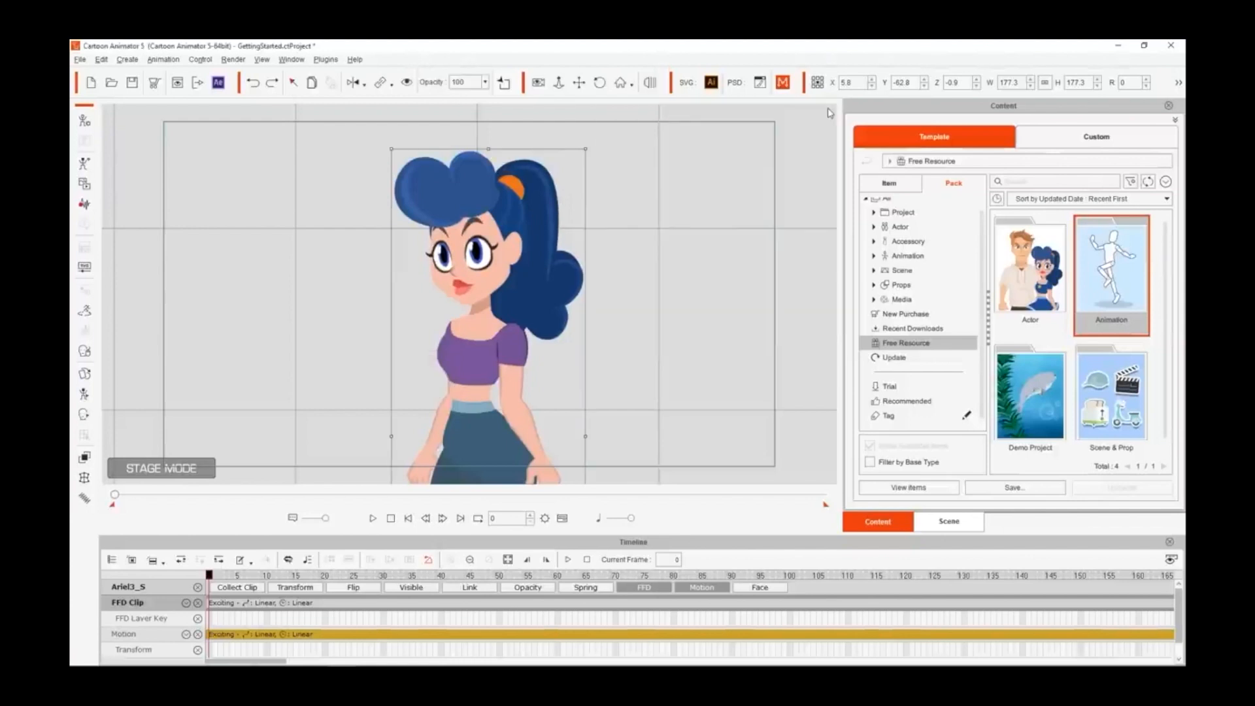
- Open the Face Puppet and preview the fifth full face control of the third face animation profile
click(85, 351)
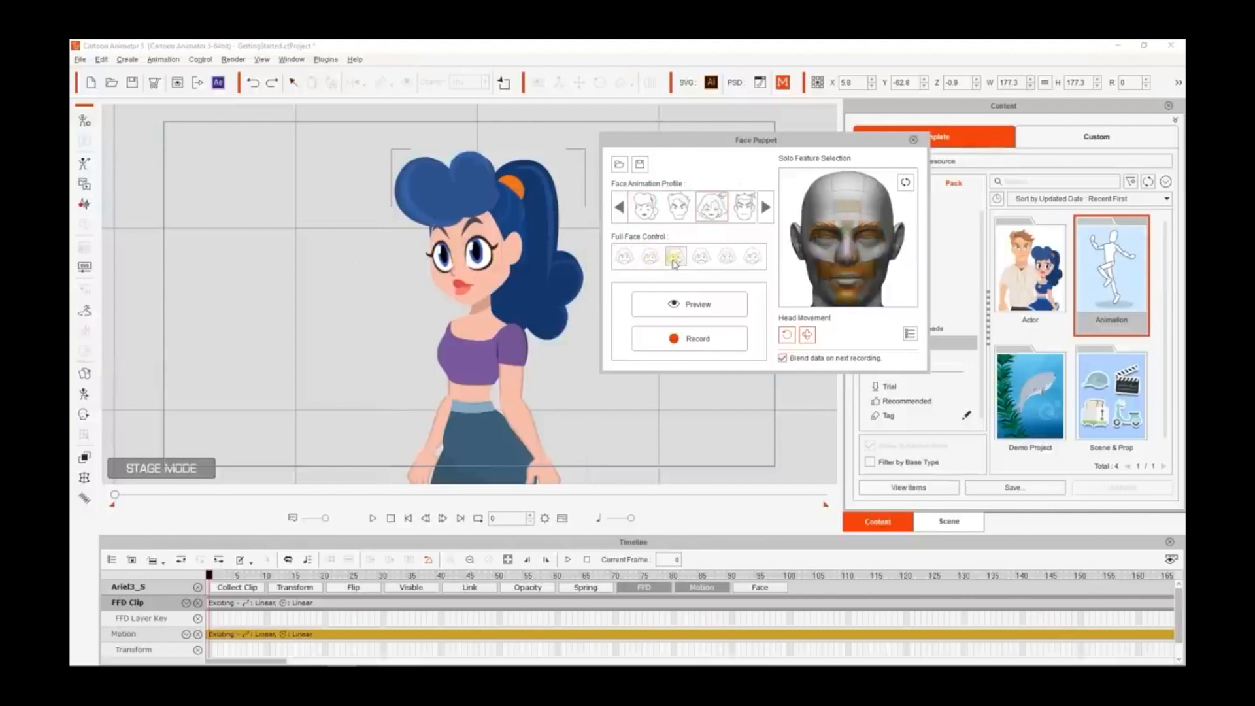
click(698, 304)
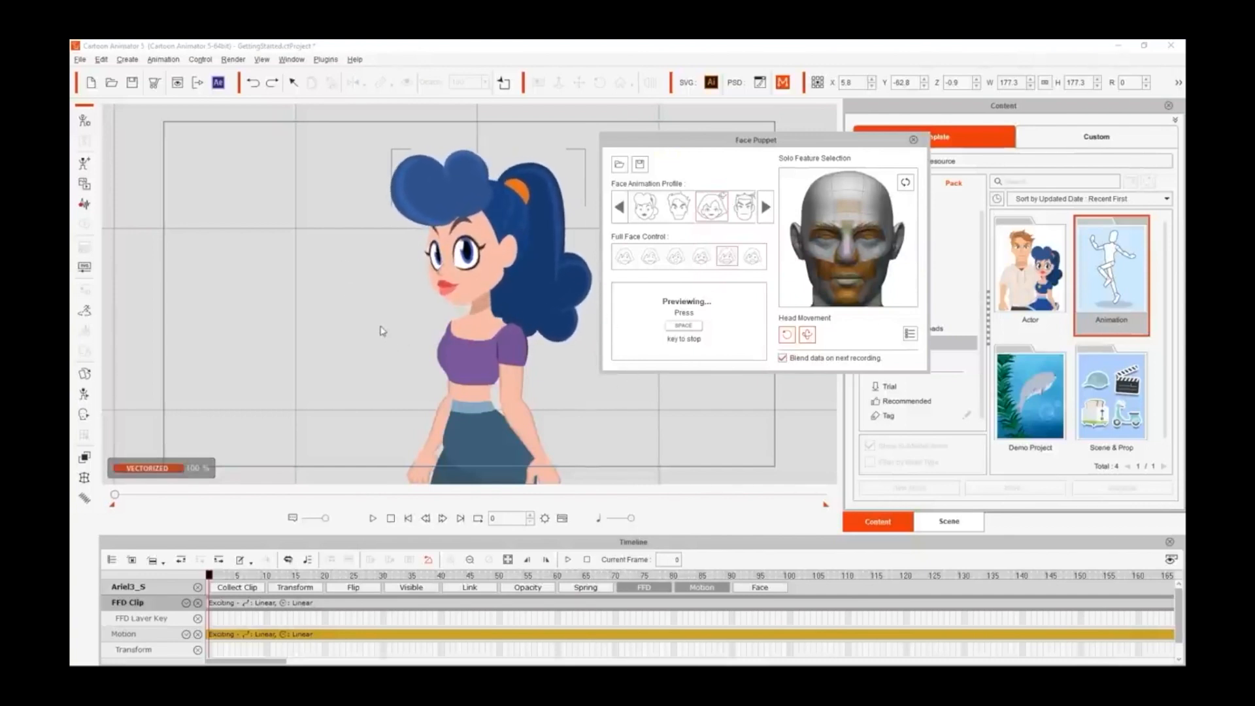
key(space)
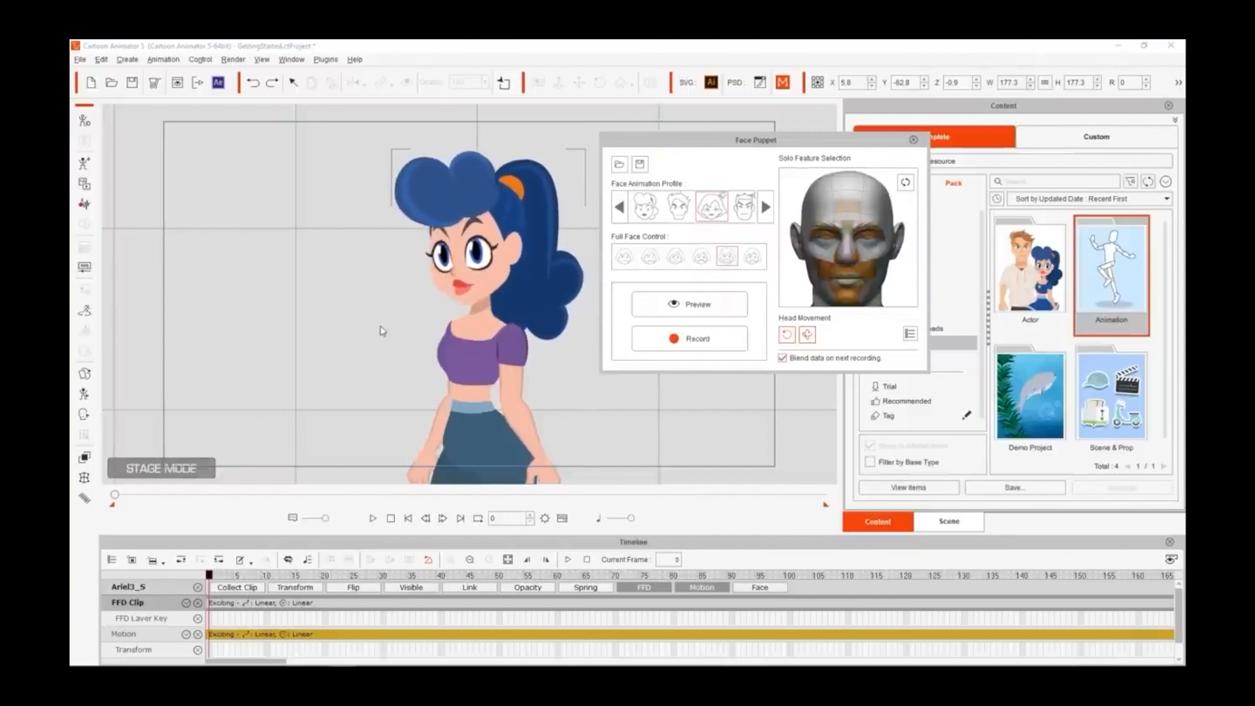
- Record a Face Puppet performance over the character's motion, stop the recording and play the result
click(713, 345)
key(space)
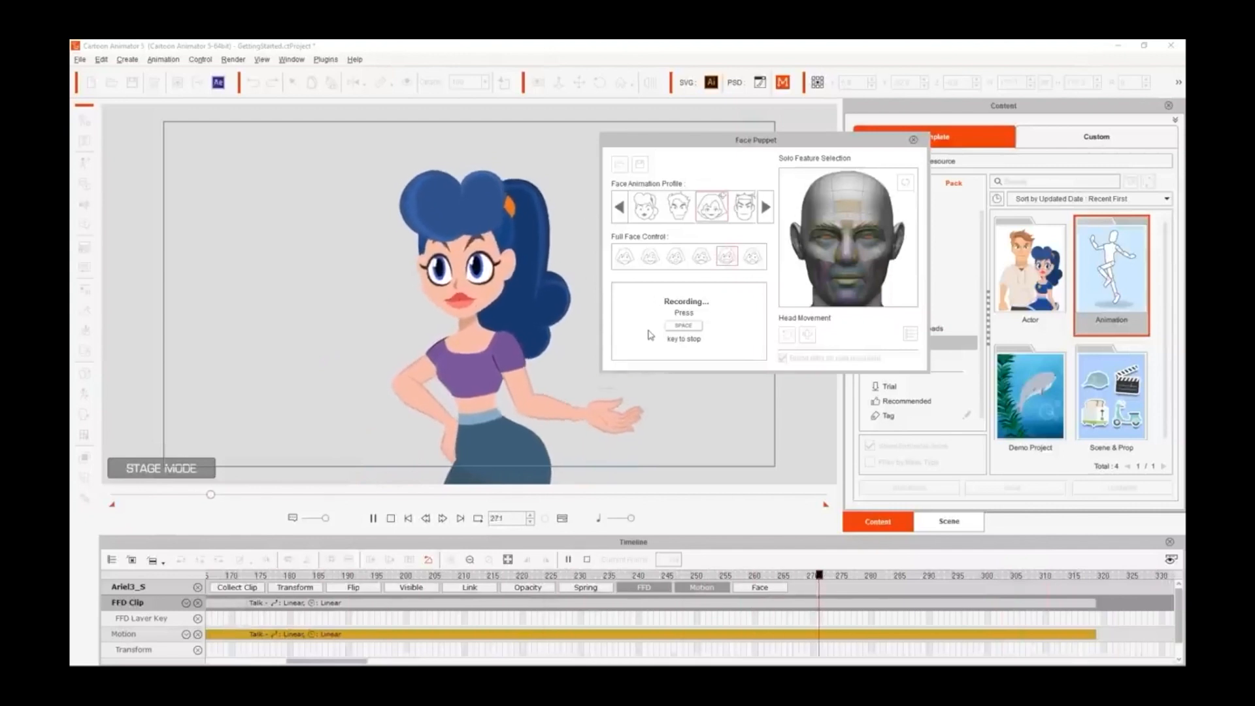
key(space)
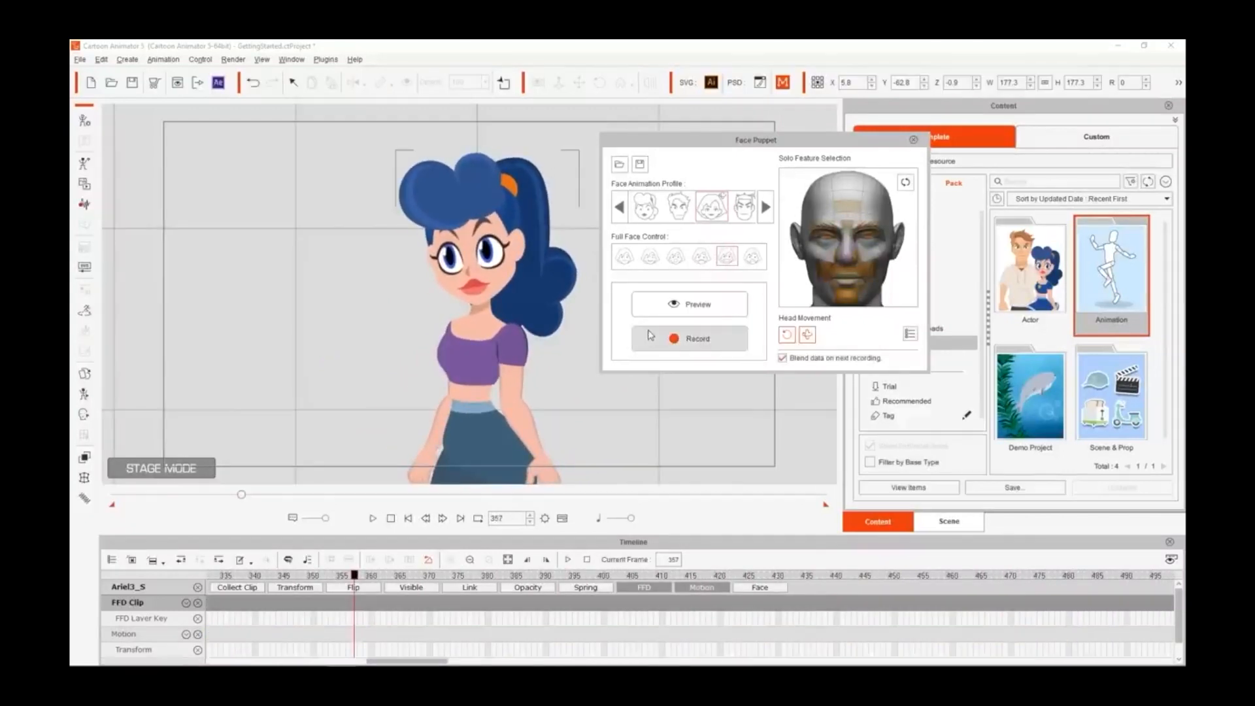
click(372, 518)
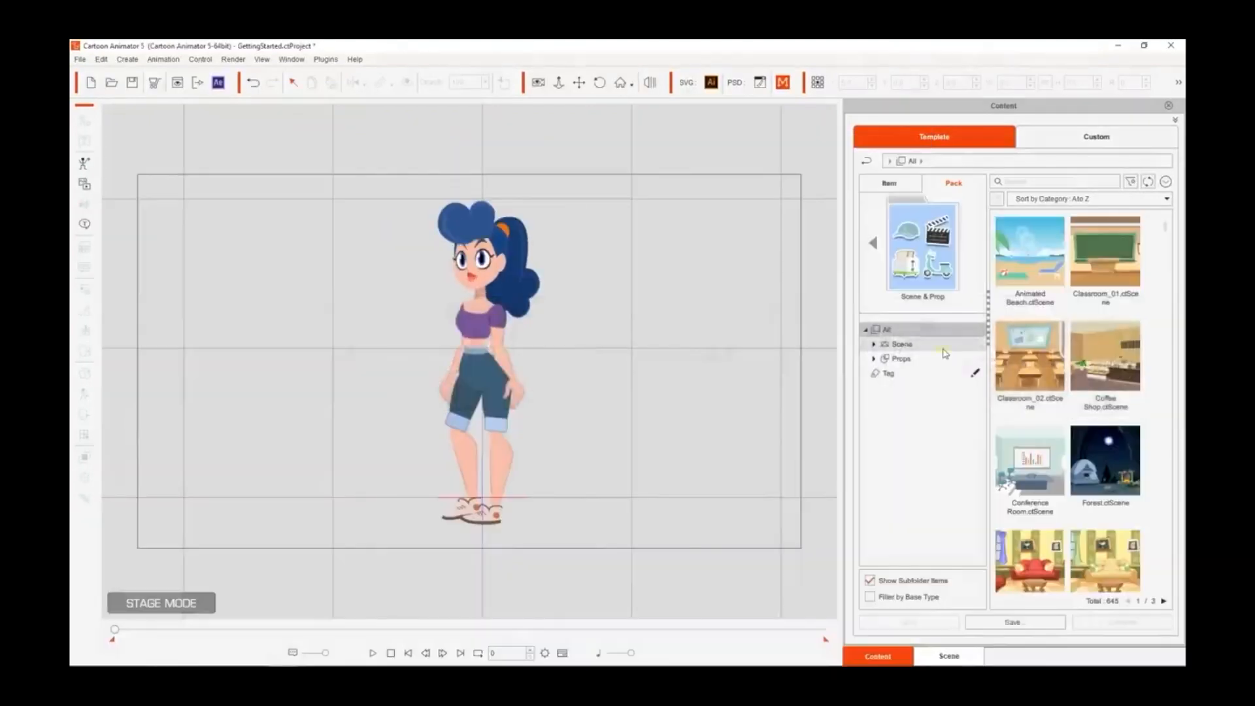
- Browse the scenes and props of the Scene & Prop pack and open its Forest props folder
click(944, 350)
drag(1166, 248, 1181, 310)
click(933, 359)
drag(1167, 234, 1173, 321)
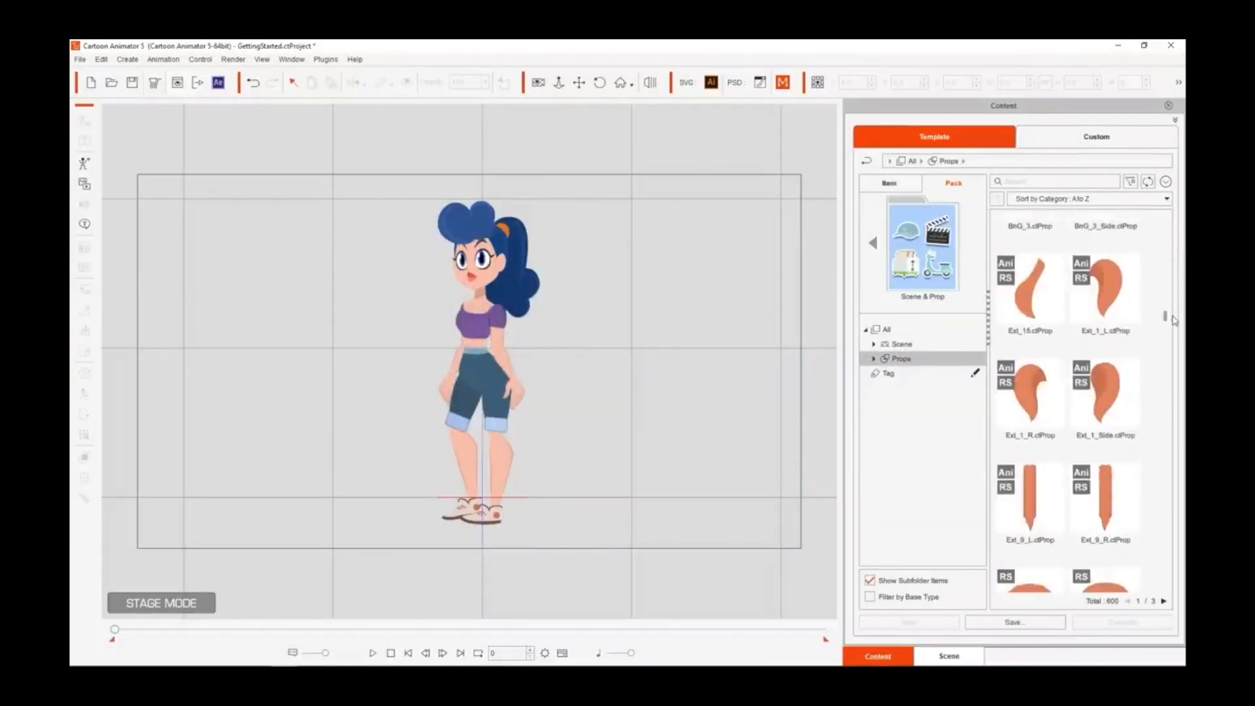
click(883, 373)
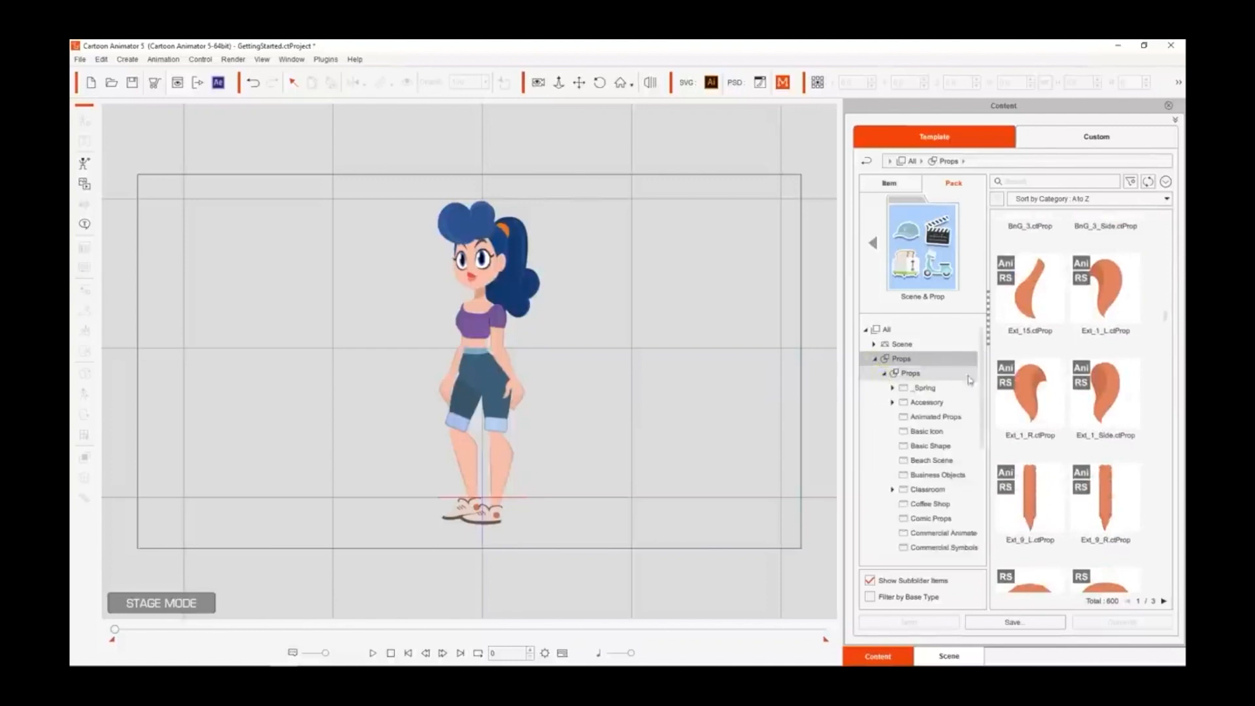
scroll(928, 425, down, 5)
click(959, 452)
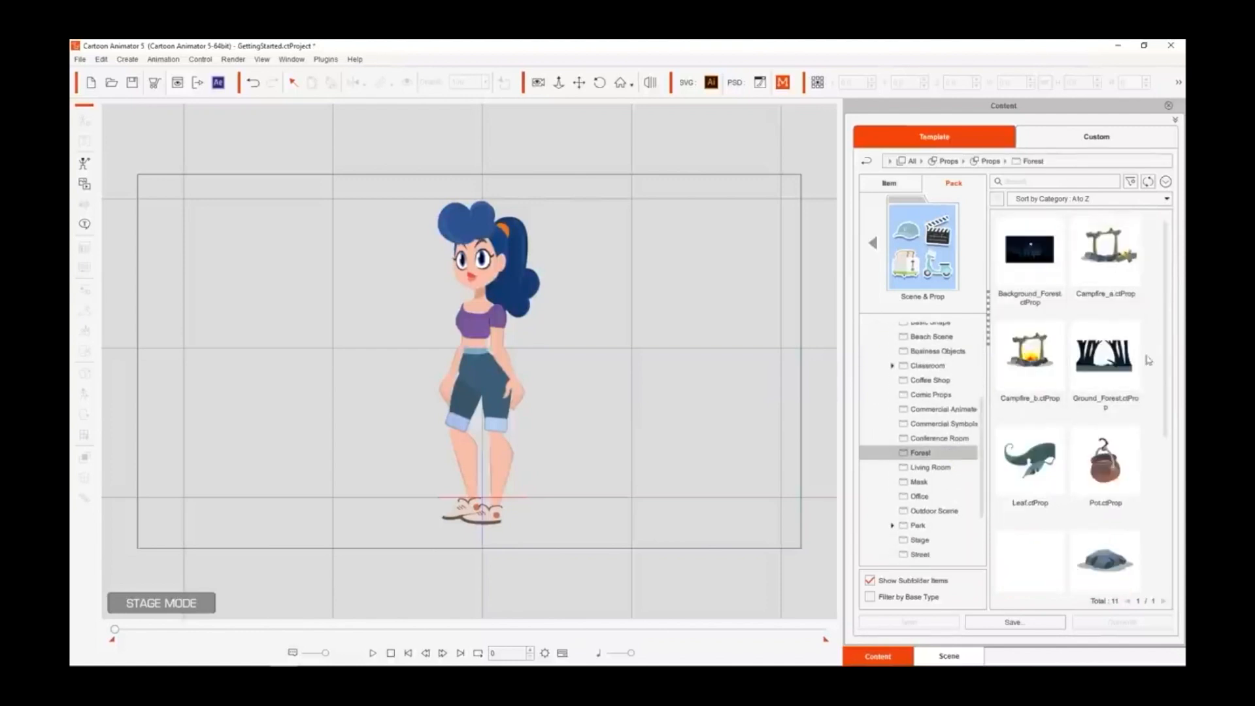
- Place the Background_Forest and Ground_Forest props on the stage and scale them to cover the camera frame
drag(1030, 252, 657, 385)
drag(221, 591, 137, 631)
drag(614, 443, 522, 369)
drag(157, 531, 80, 601)
drag(491, 455, 462, 461)
drag(1118, 370, 475, 406)
drag(244, 466, 282, 436)
- Add the tent prop and a stone to the left side of the forest scene and adjust their placement
scroll(1105, 418, down, 5)
drag(1106, 419, 387, 437)
drag(555, 327, 488, 379)
drag(1028, 437, 207, 540)
drag(222, 537, 200, 558)
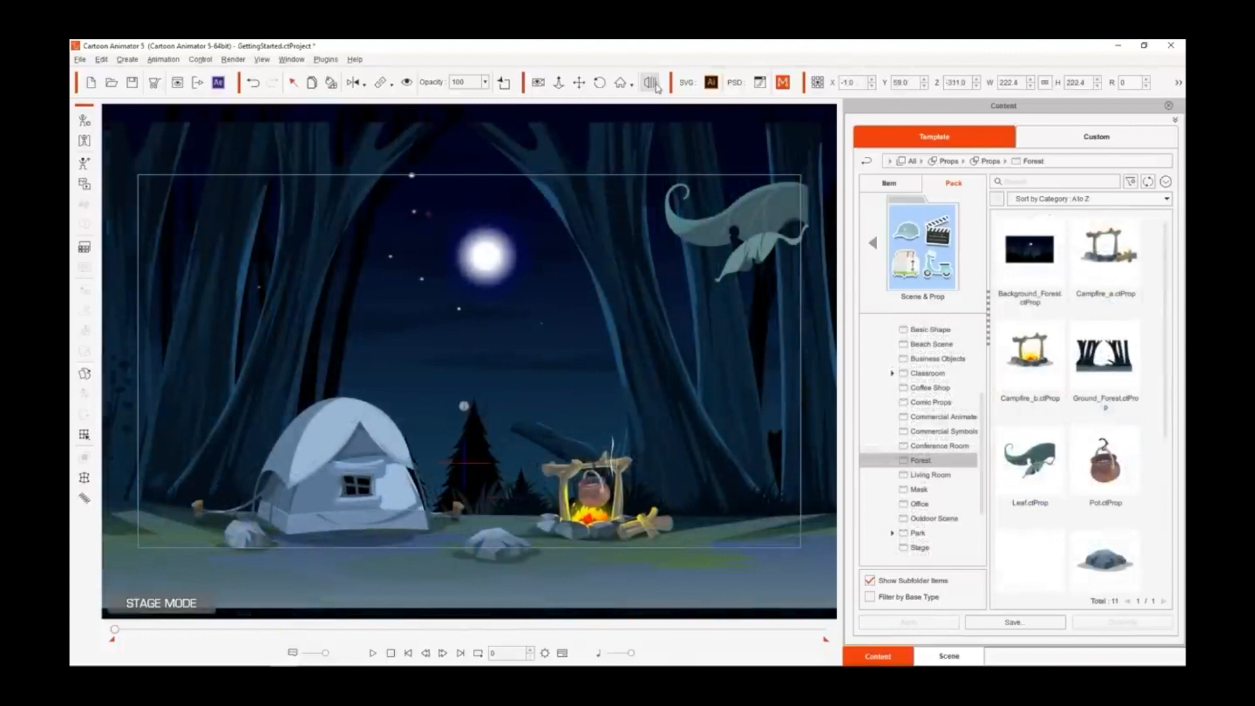
- Switch to the 3D view and move the forest props one by one to different depths in front of the background
click(651, 82)
click(600, 86)
drag(569, 496, 550, 240)
drag(464, 425, 457, 491)
click(322, 371)
drag(270, 381, 113, 416)
click(482, 467)
drag(419, 502, 187, 565)
click(512, 502)
drag(460, 485, 324, 524)
click(518, 470)
drag(460, 457, 317, 496)
click(422, 397)
drag(356, 407, 265, 431)
- Move the character forward in depth to Z 63.0, in front of the tent and forest ground
click(509, 321)
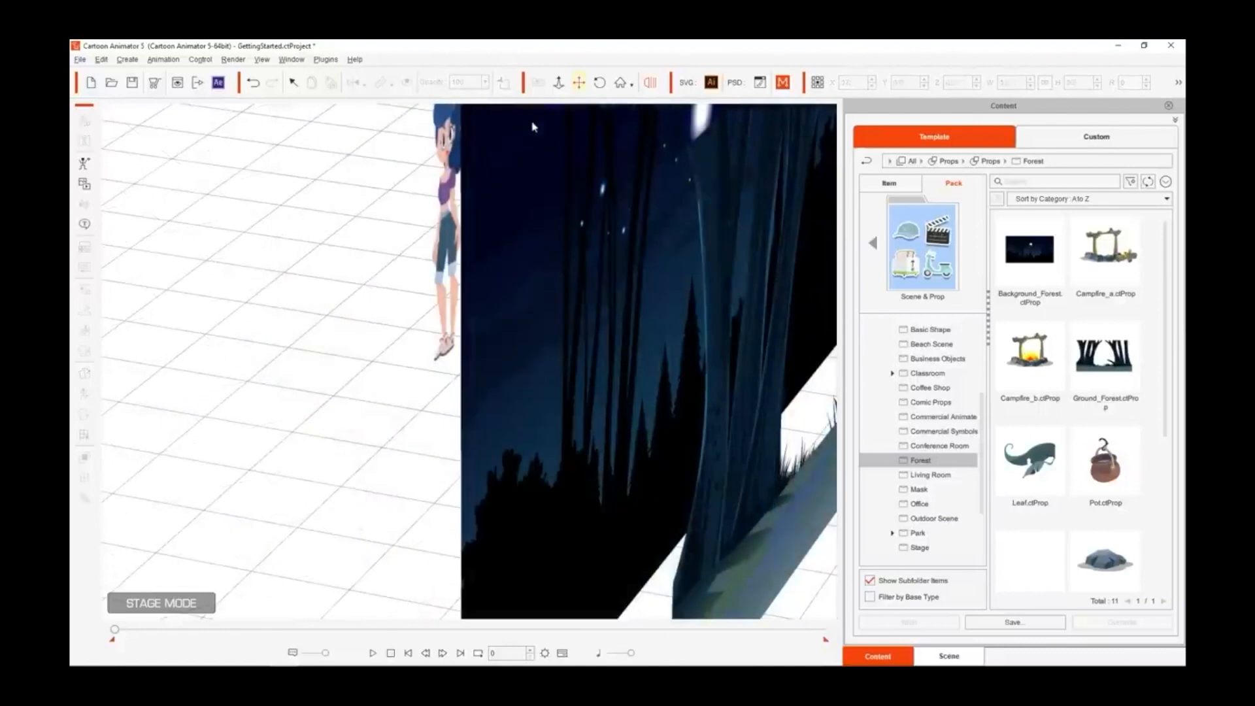
click(451, 155)
drag(509, 356, 837, 423)
drag(395, 387, 238, 419)
drag(751, 416, 481, 508)
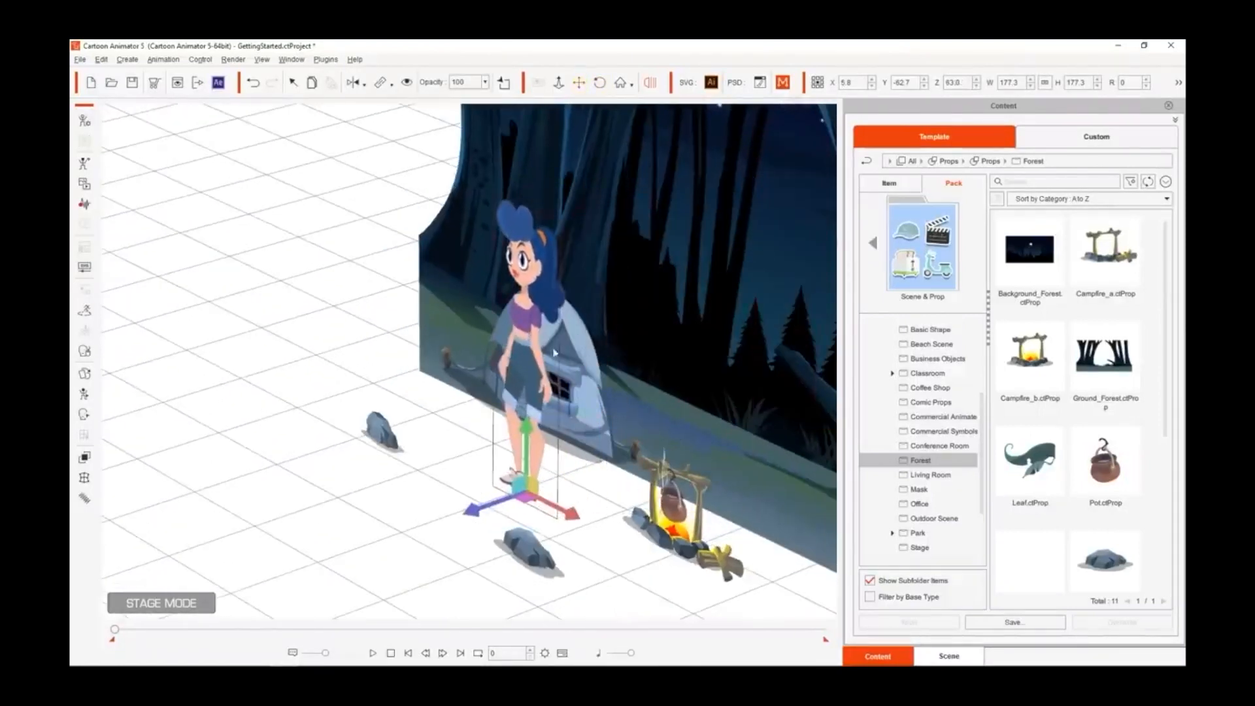
click(608, 90)
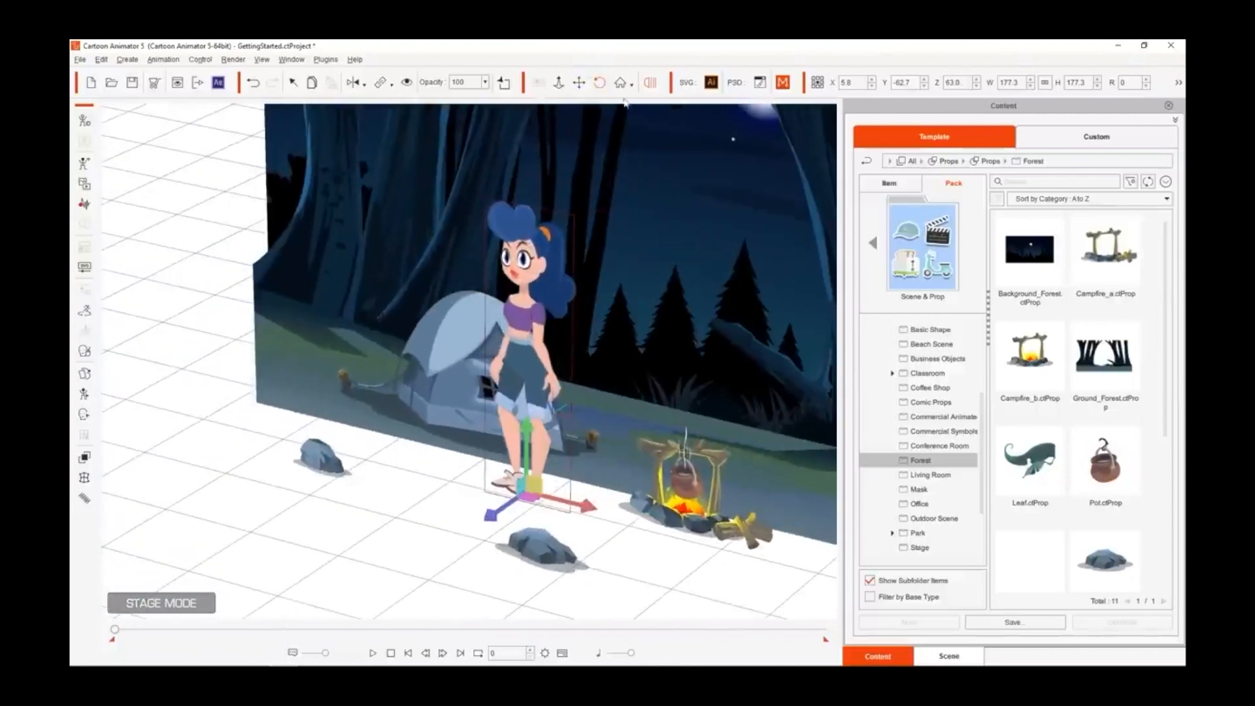
- Return to the 2D view and position the character beside the campfire, with the foreground stone near her feet
click(648, 83)
drag(519, 240, 509, 301)
drag(472, 418, 563, 462)
mouse_move(502, 565)
mouse_down()
mouse_move(604, 577)
mouse_move(509, 570)
mouse_up()
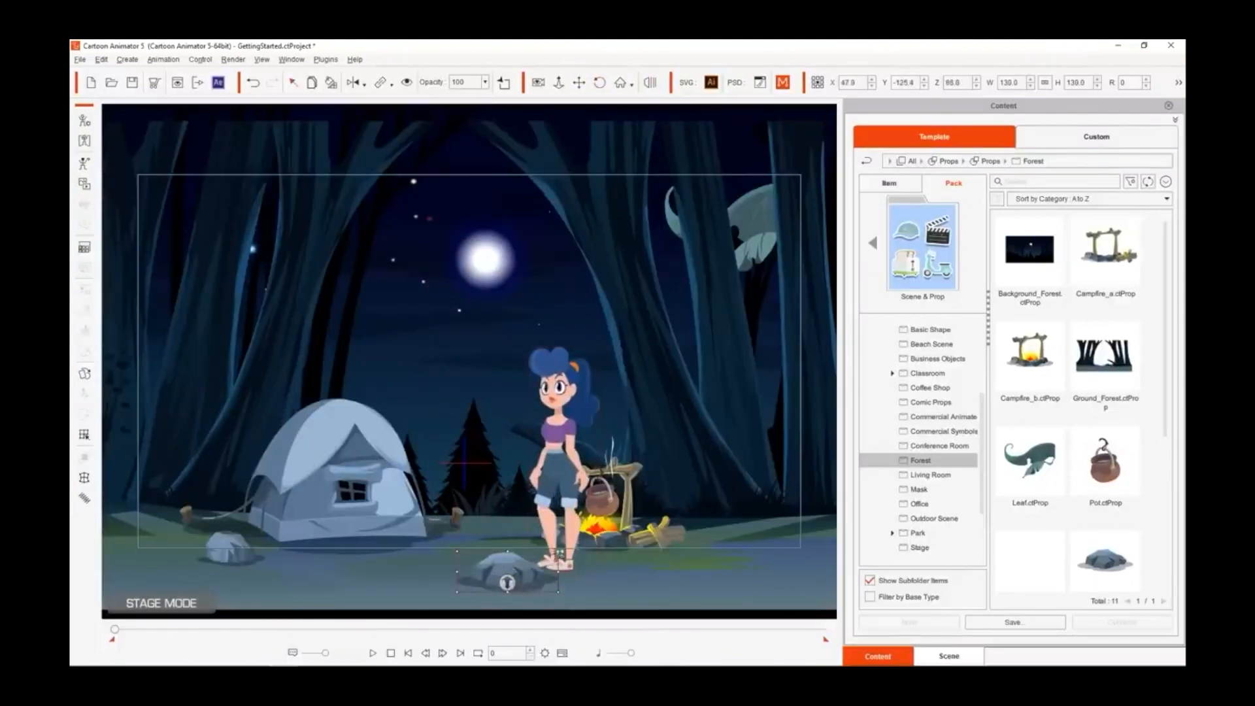
drag(466, 397, 485, 377)
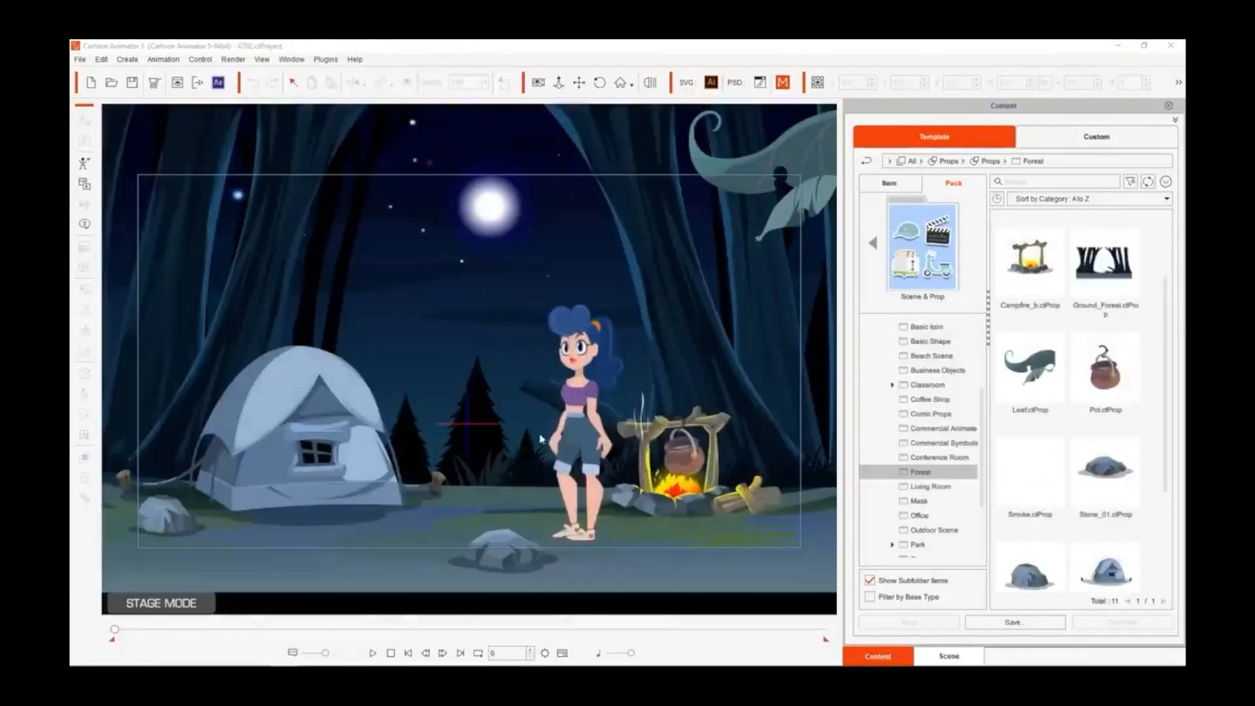
- Apply the Squeeze Out_R FFD motion from the free Animation pack to the campfire
click(873, 243)
click(1091, 253)
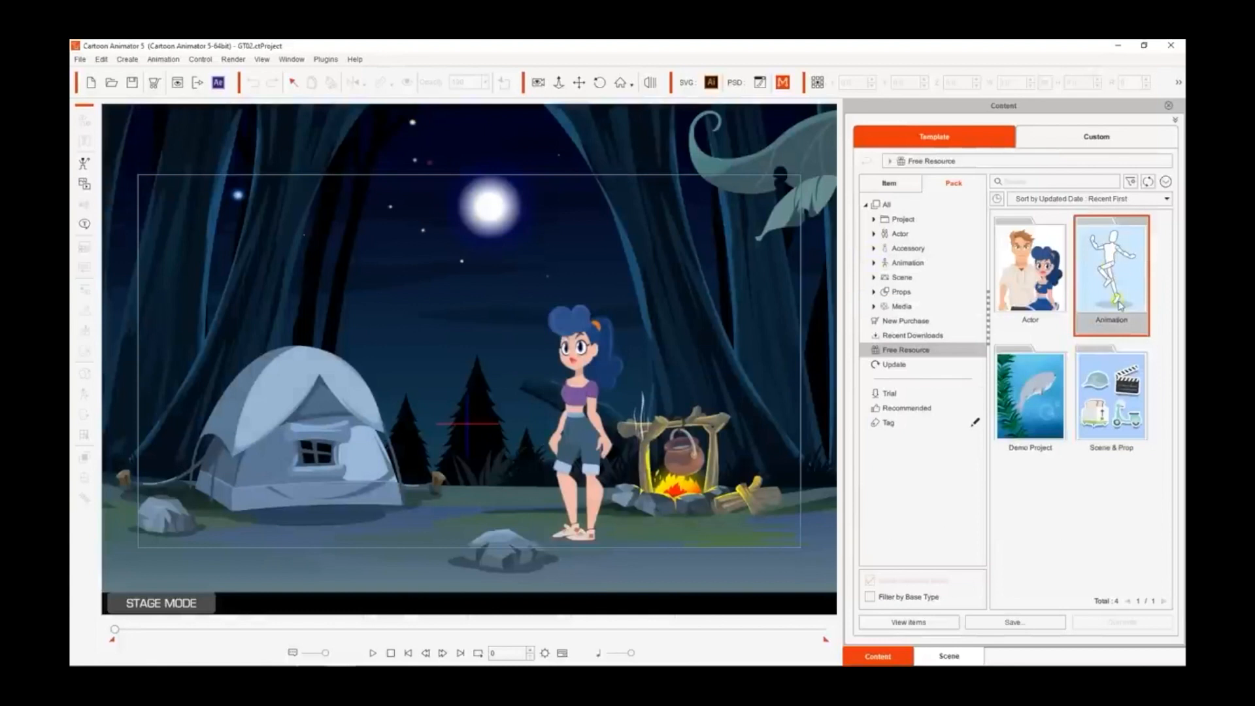
double_click(1111, 274)
click(919, 417)
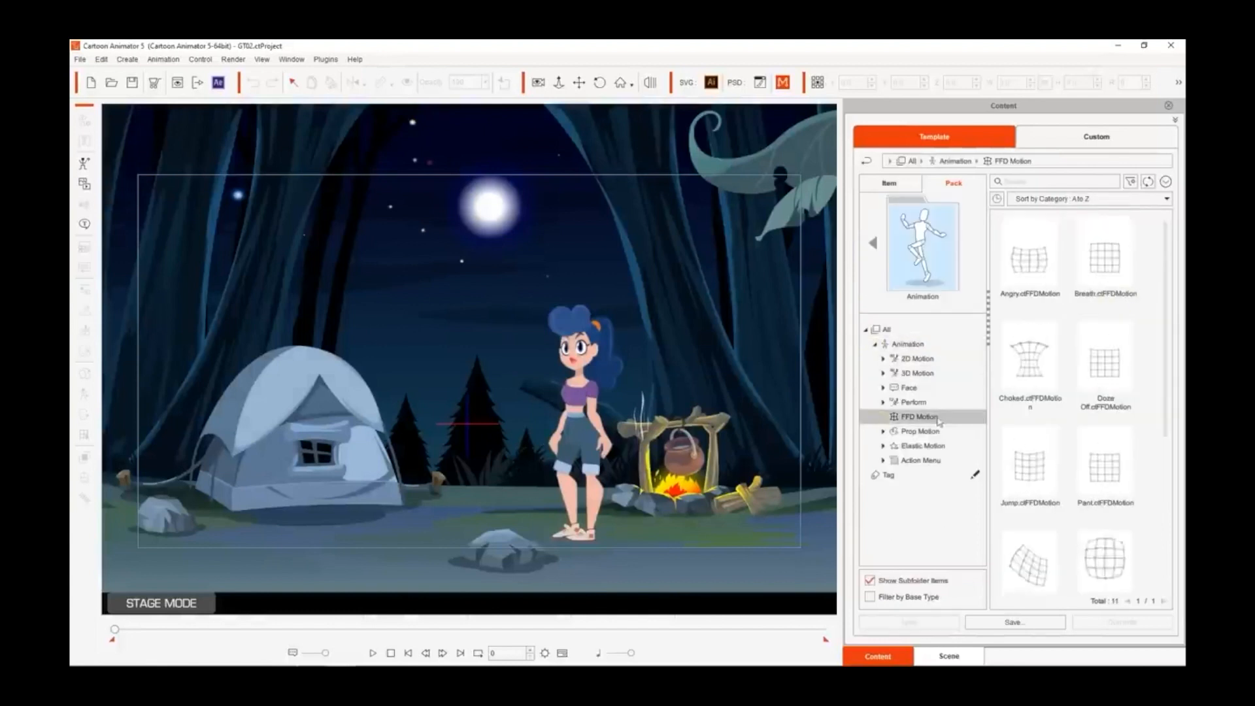
drag(1165, 314, 1165, 463)
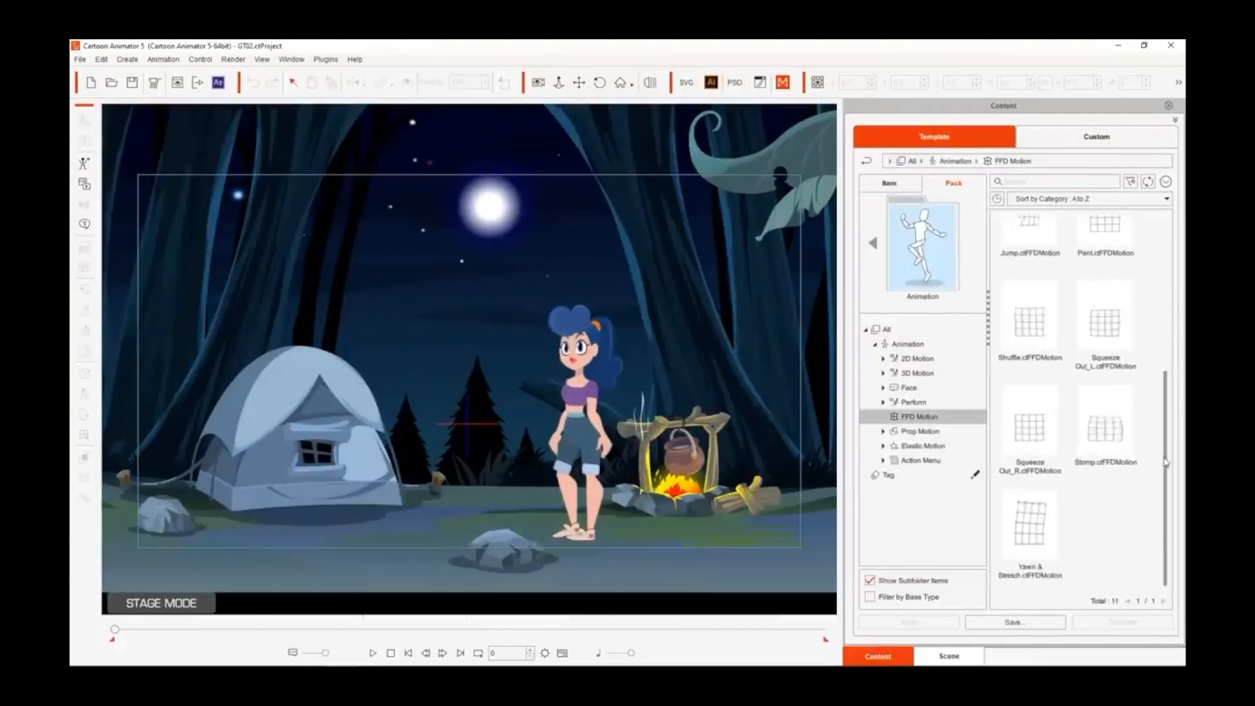
scroll(1166, 463, up, 1)
drag(1030, 504, 684, 498)
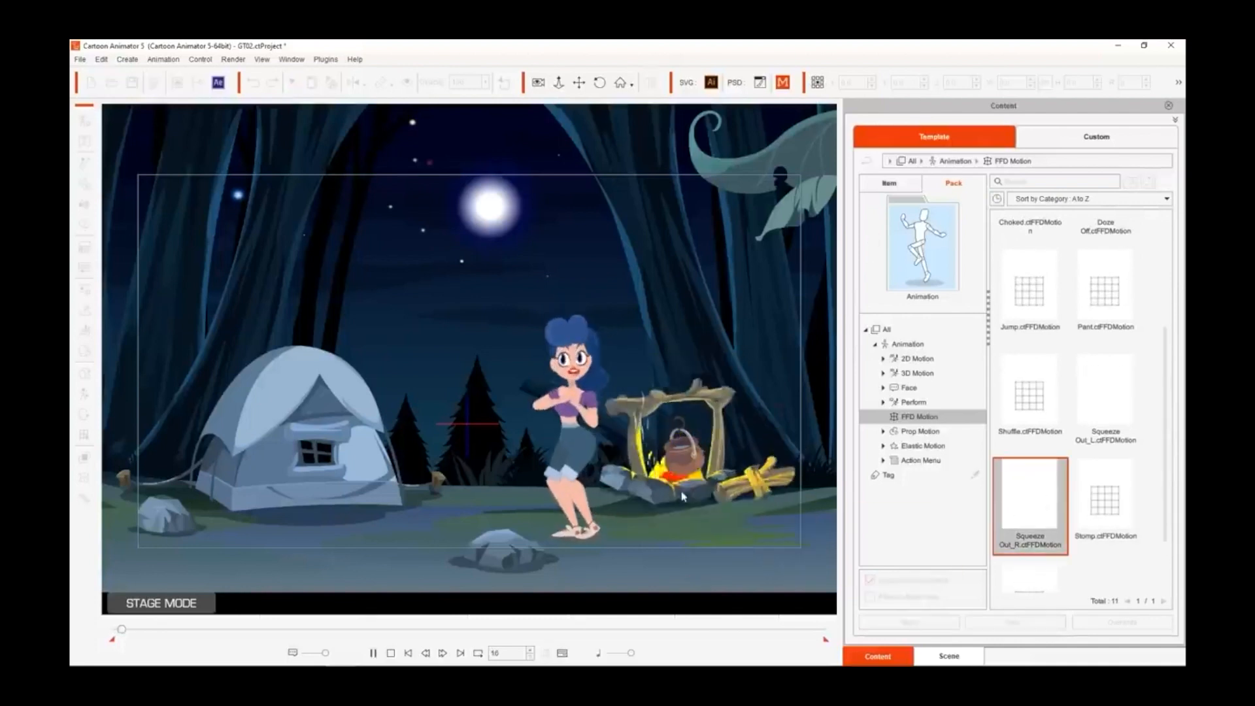
- Return to the first frame and apply further FFD motions to the campfire and the female character
click(408, 652)
drag(997, 533, 688, 458)
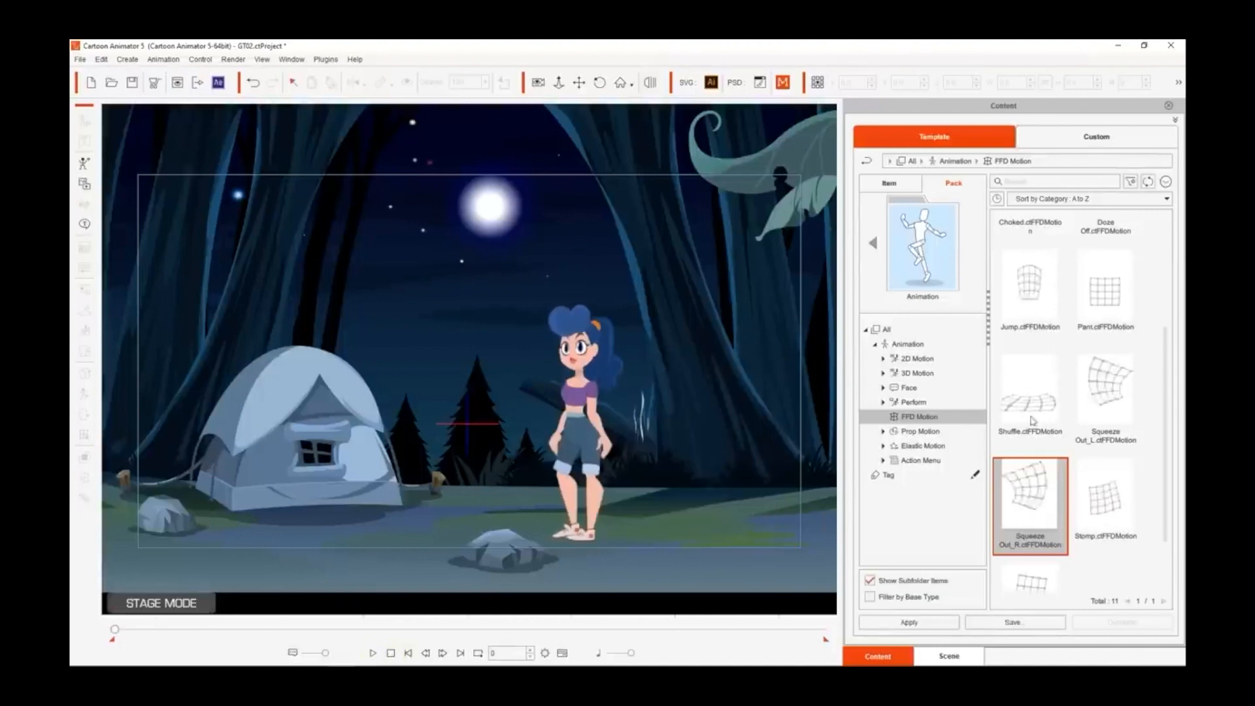
drag(1033, 420, 777, 459)
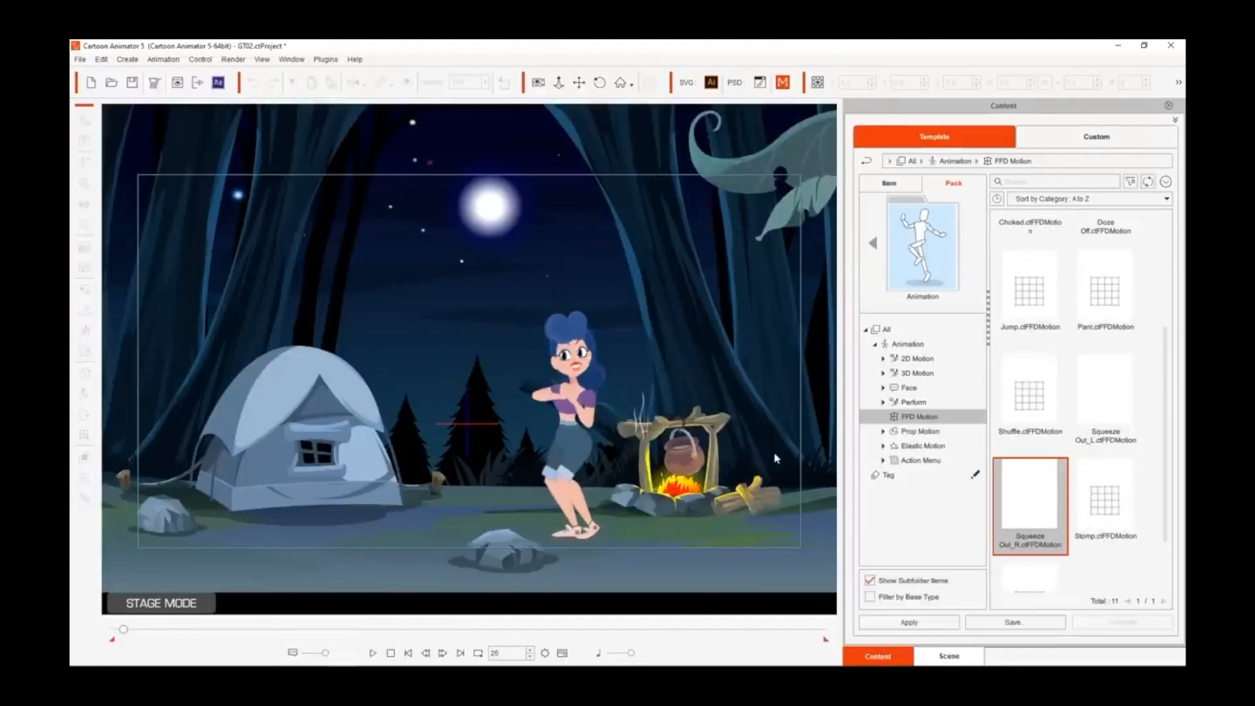
scroll(1036, 393, up, 2)
click(1036, 392)
drag(1037, 393, 576, 425)
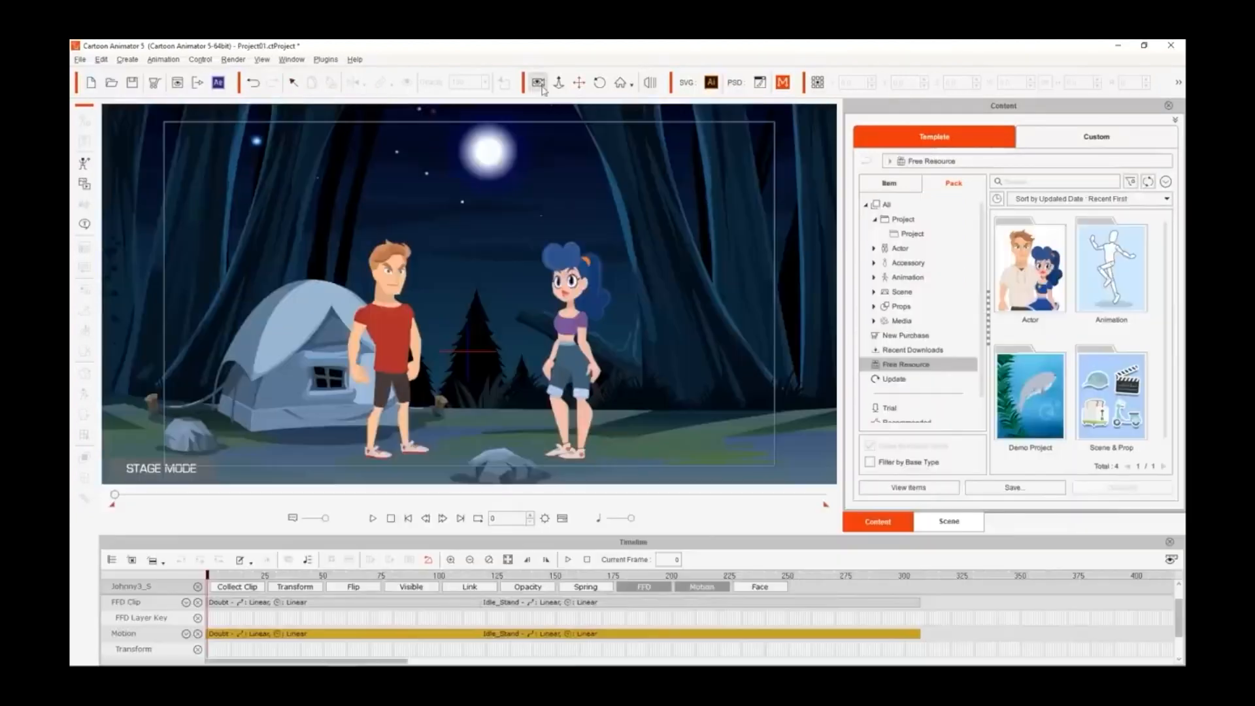
- Turn on camera recording, frame the moon at frame 0 with camera X 20.0, Y 248.8, Z 773.6, and show the Camera track
click(538, 83)
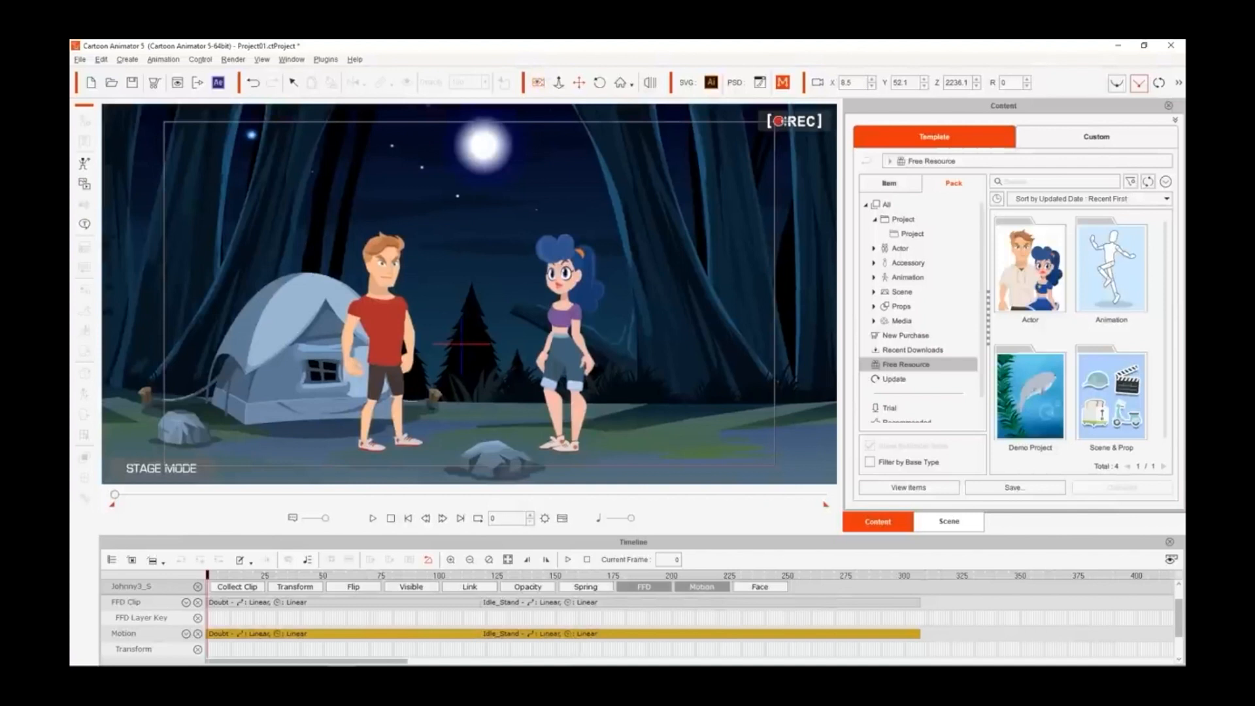
drag(501, 289, 440, 362)
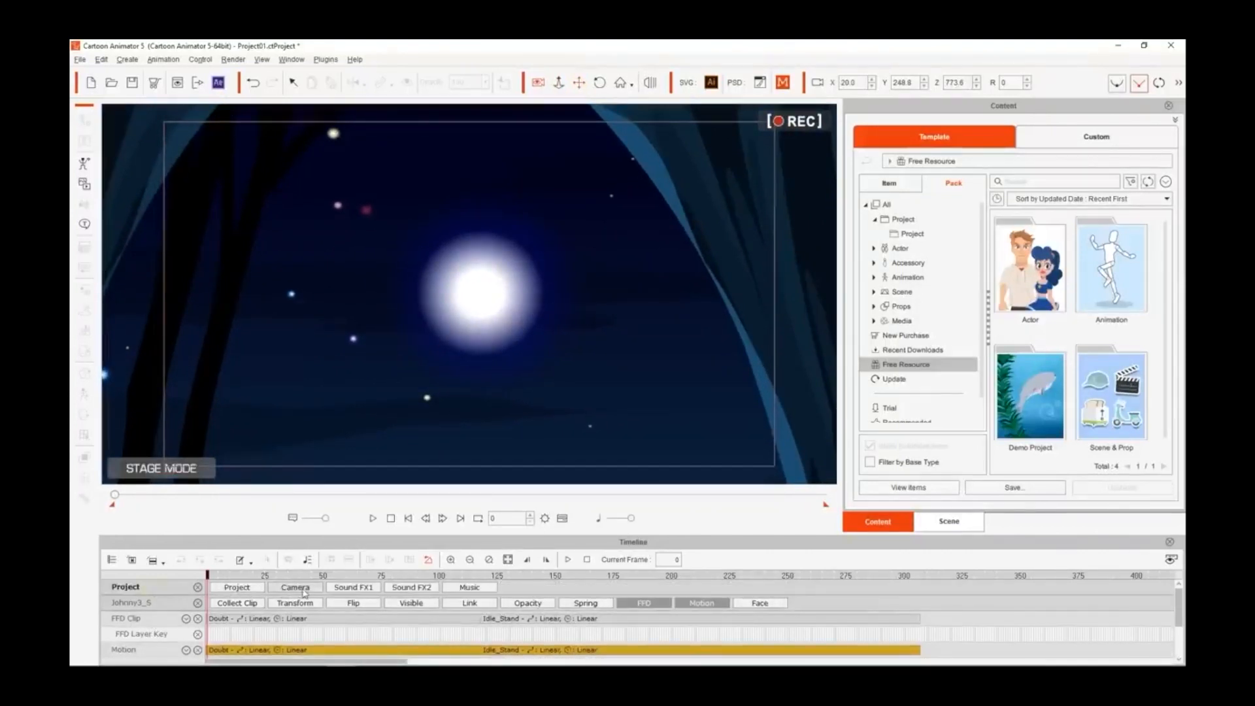
click(295, 588)
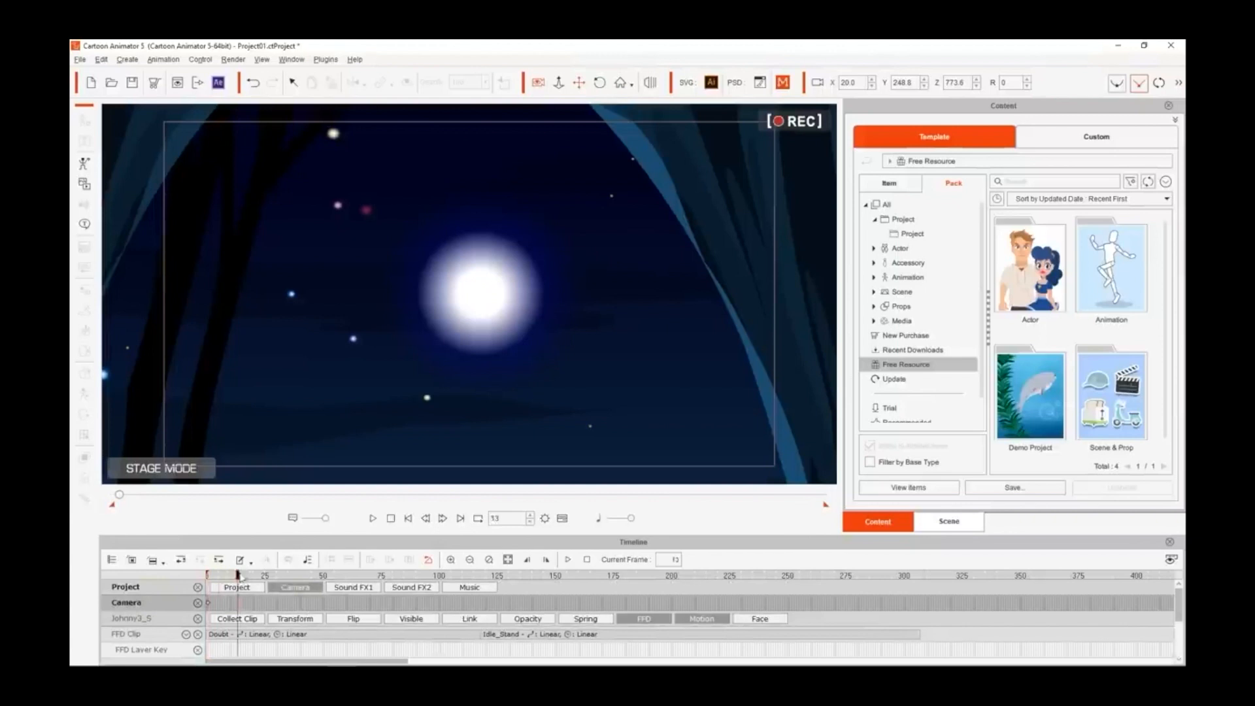
- Key a camera pull-back at frame 60 that frames both characters and the campfire, at X 0.3, Y 55.0, Z 2141.1
drag(547, 196, 539, 347)
drag(496, 257, 506, 418)
drag(569, 367, 585, 281)
drag(579, 84, 580, 225)
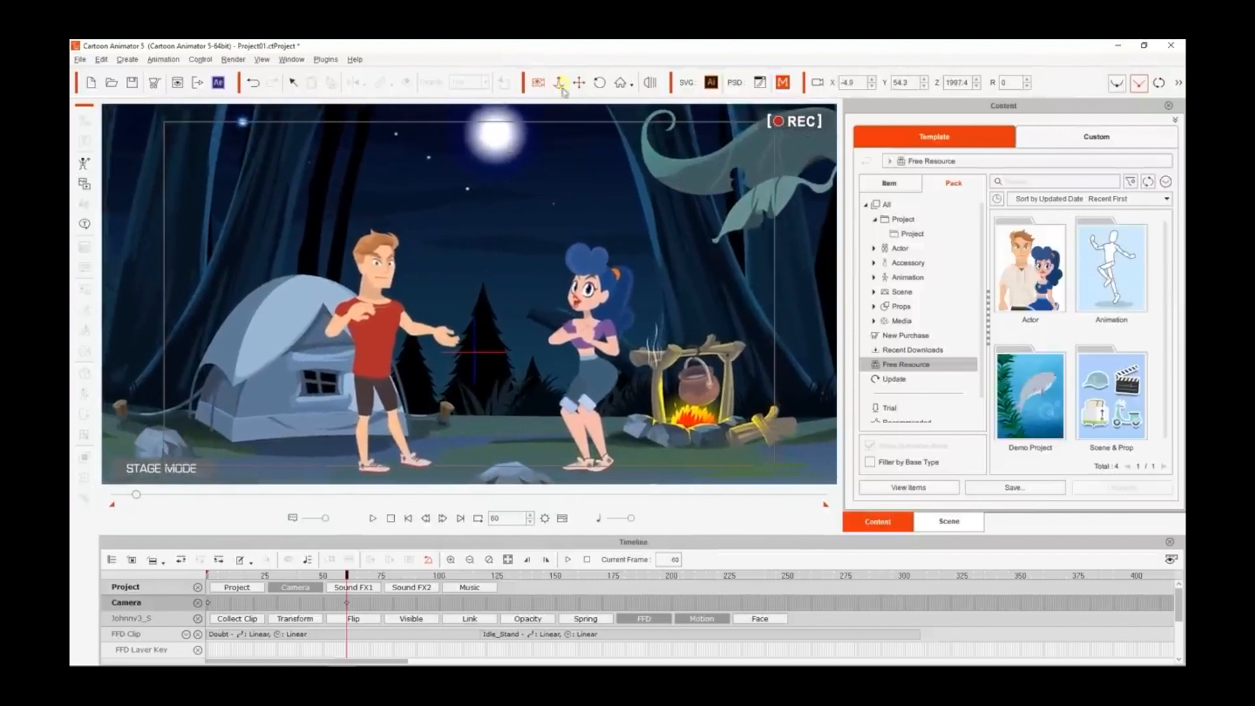
click(561, 85)
drag(549, 164, 544, 123)
click(580, 84)
drag(600, 259, 591, 258)
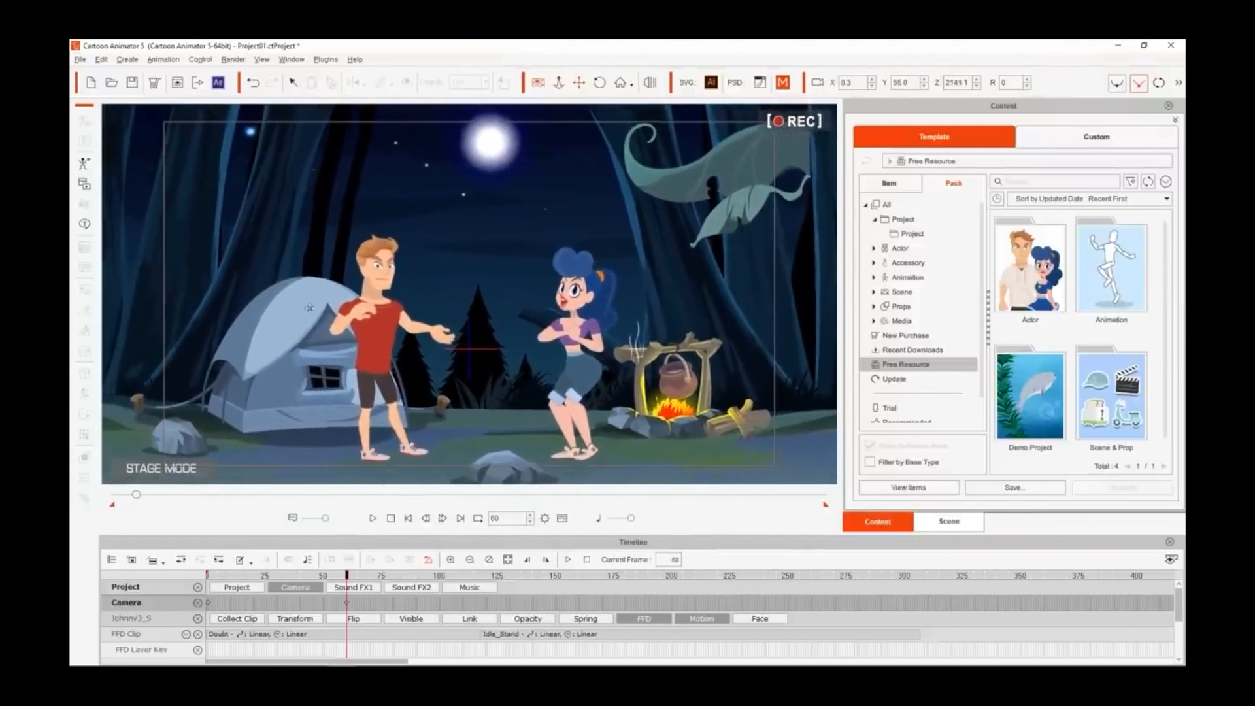
- Move the two camera keys to about frames 14 and 74 on the Camera track
drag(347, 575, 190, 589)
mouse_move(360, 604)
mouse_down()
mouse_move(207, 606)
mouse_move(376, 608)
mouse_up()
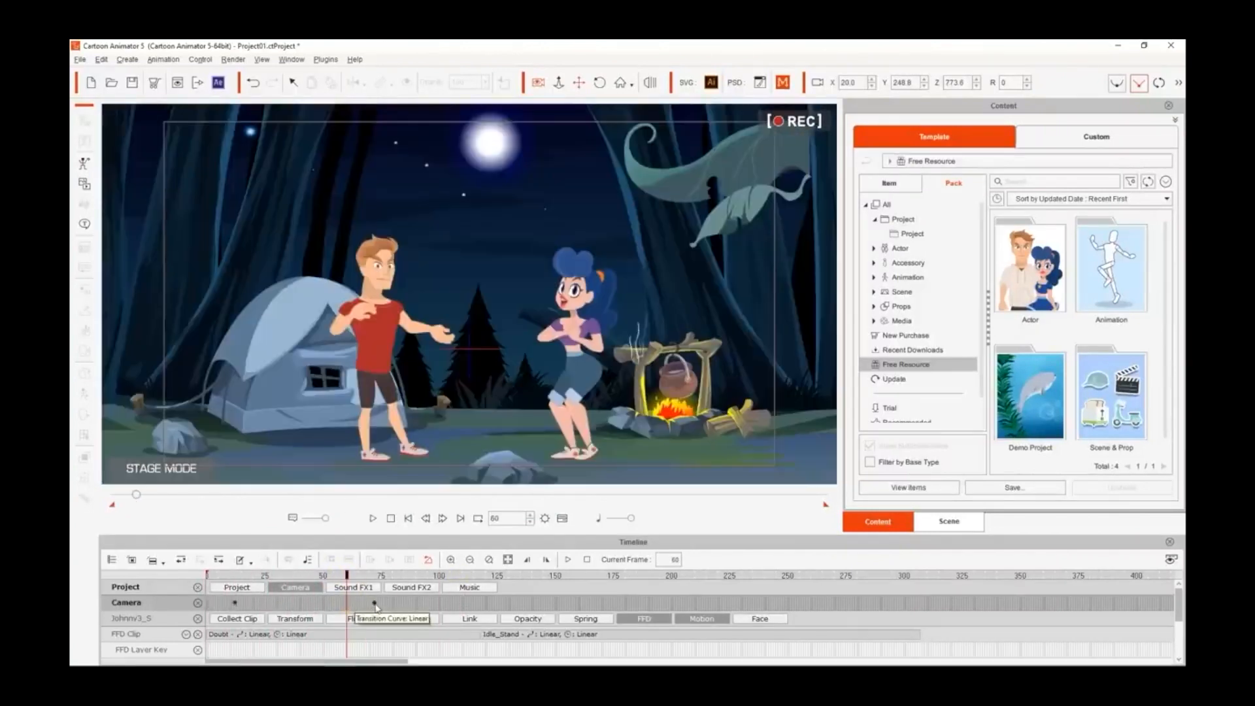
click(380, 605)
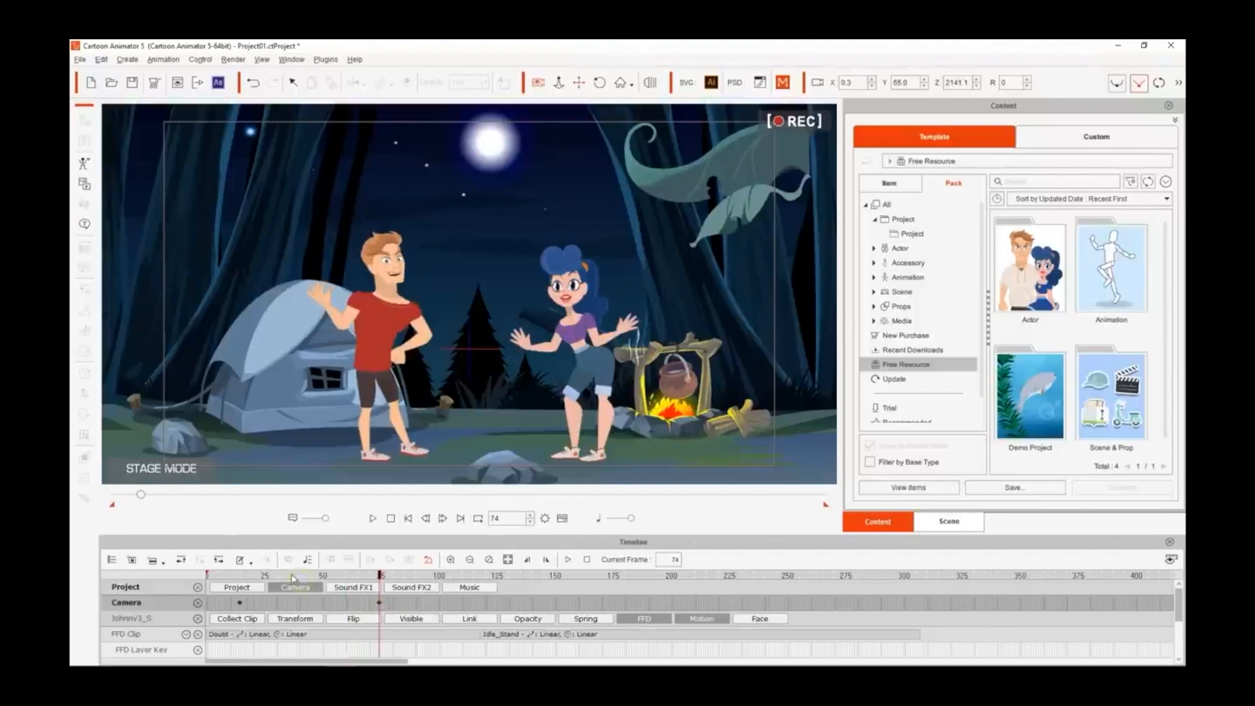
- Play back the camera shot and set the end of the output range to frame 346
key(space)
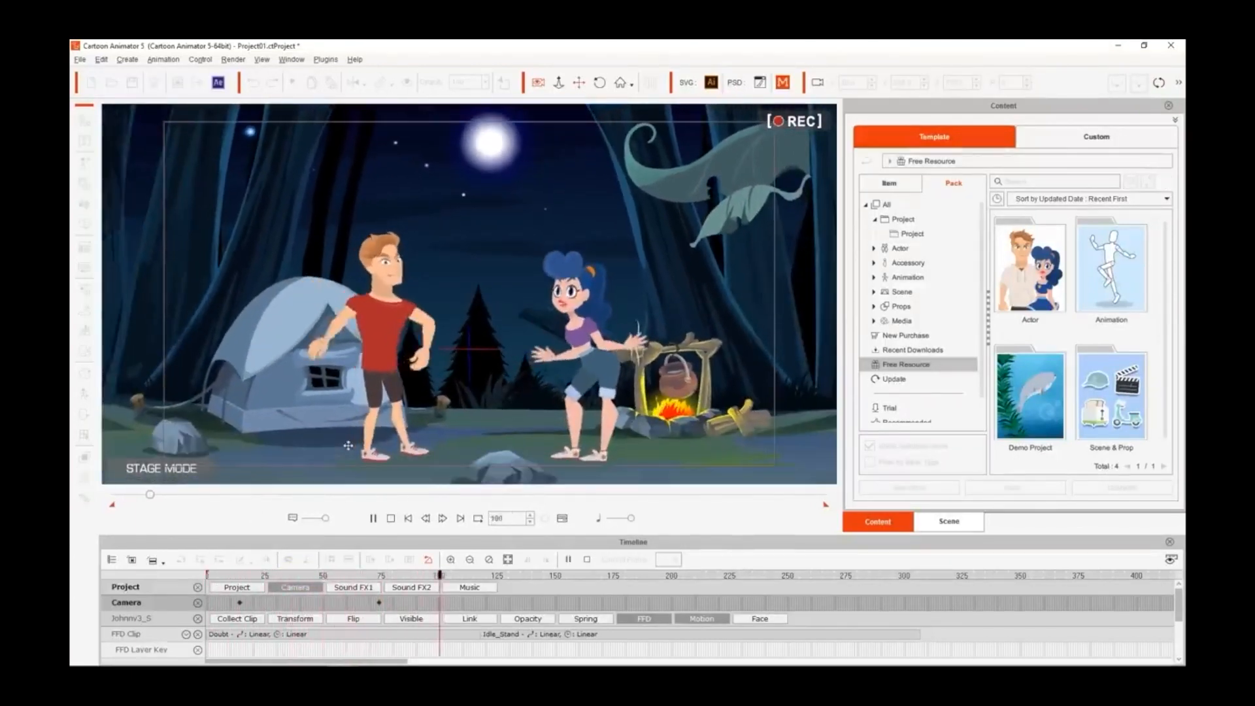
key(space)
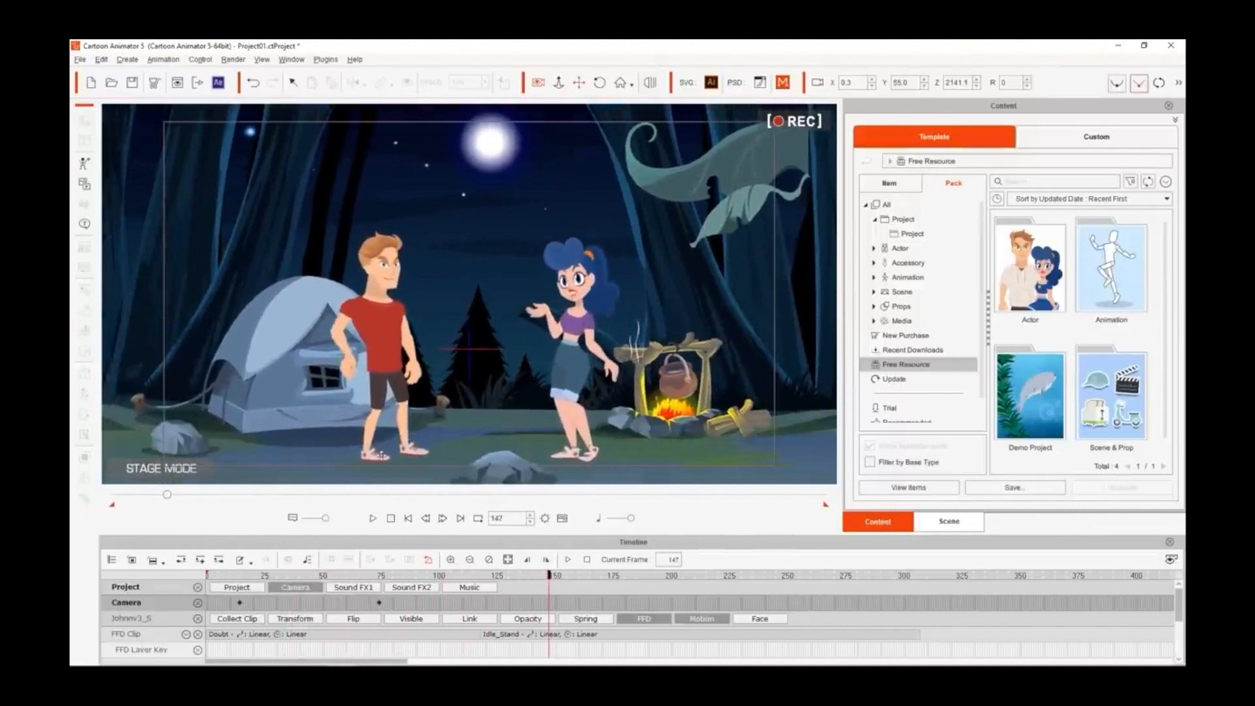
drag(549, 576, 1013, 566)
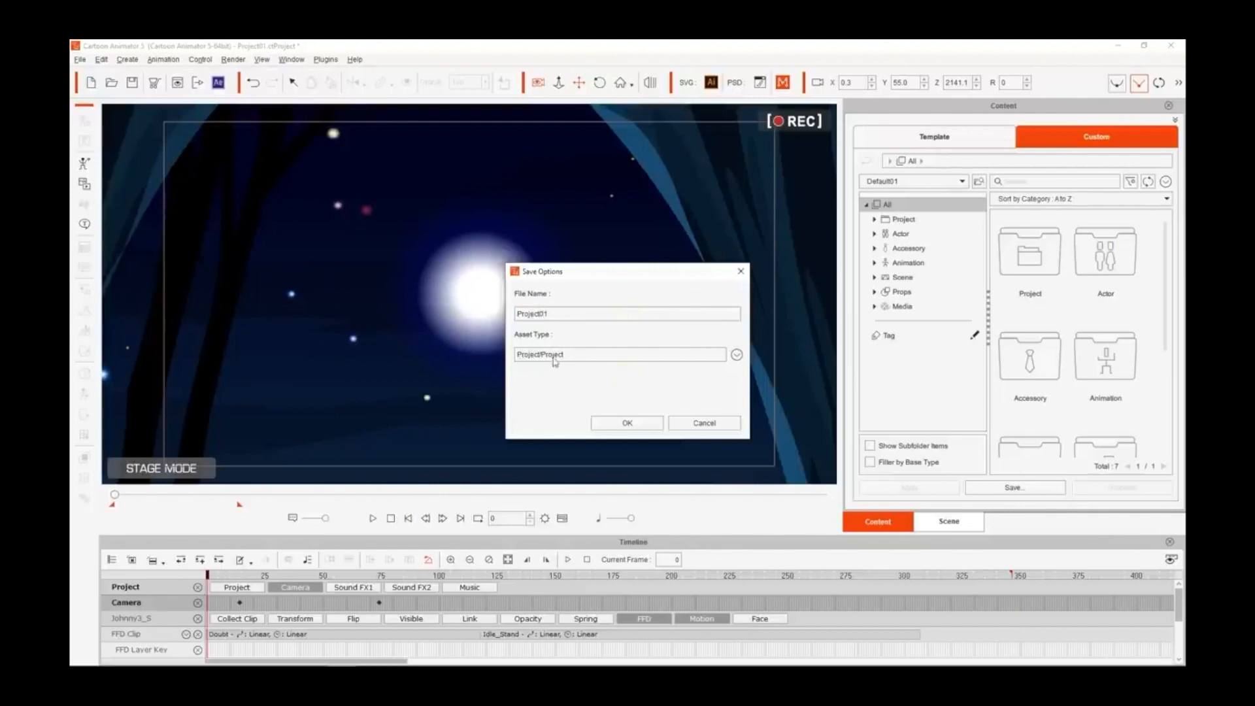
- Save the scene to the custom library as Project01 with the Project asset type, and open its folder
click(737, 355)
click(836, 366)
click(629, 423)
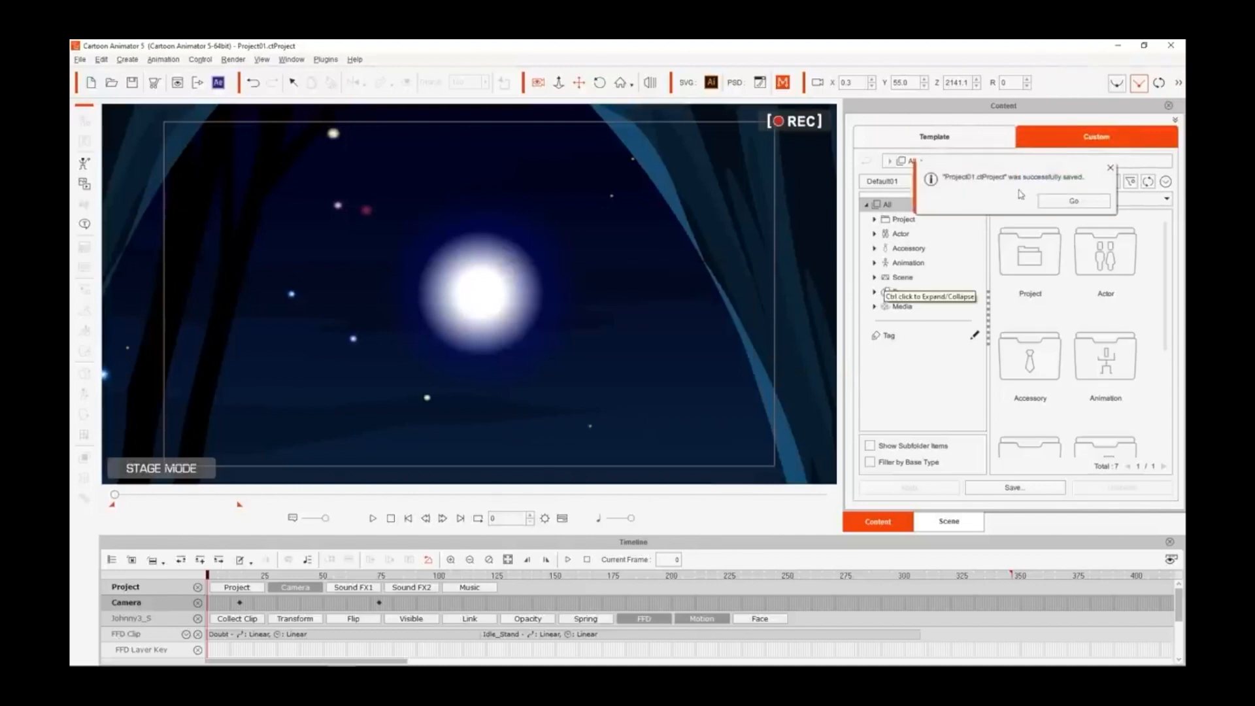
click(1110, 168)
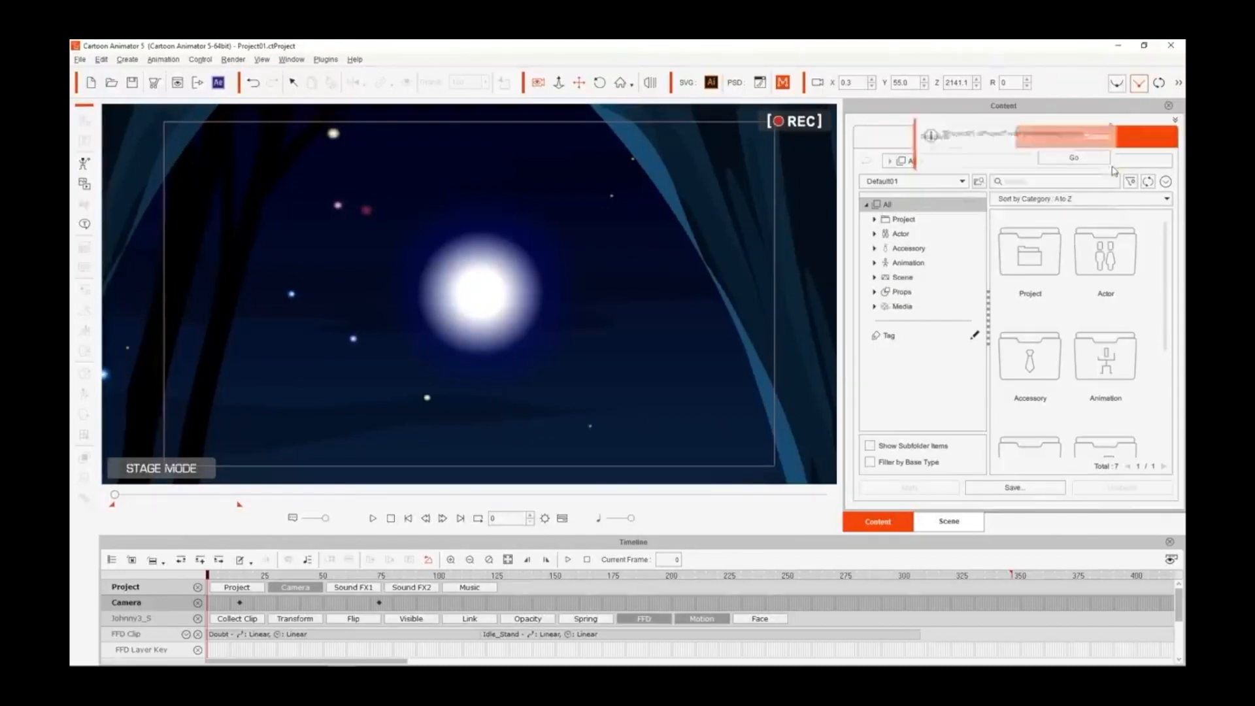
click(927, 223)
double_click(1020, 252)
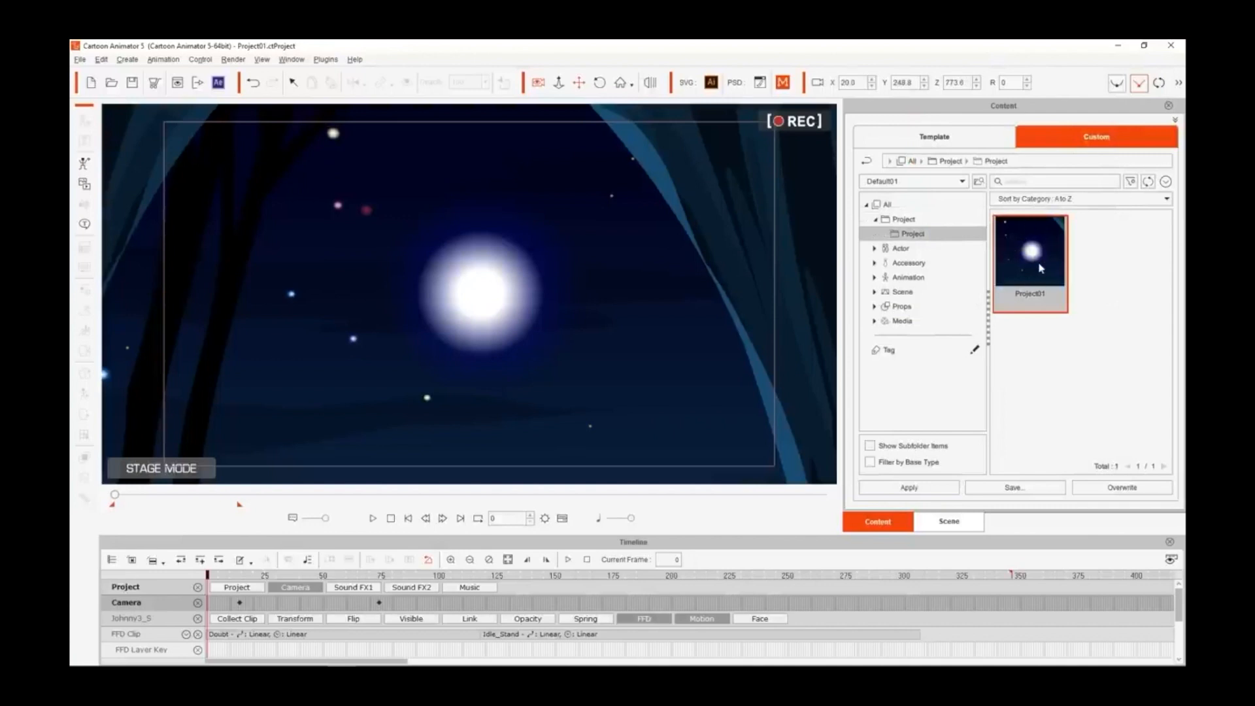
- Open the render settings and set the image format to PNG, trying out the export into separate files
click(200, 85)
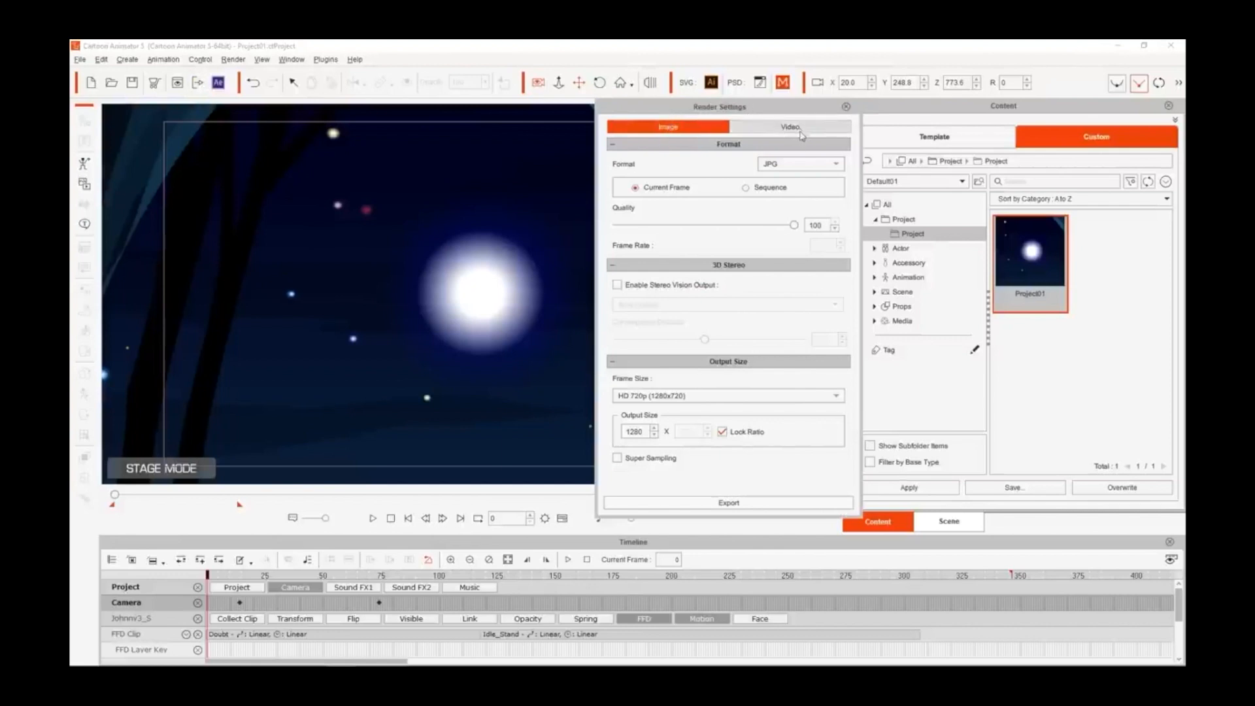
click(806, 165)
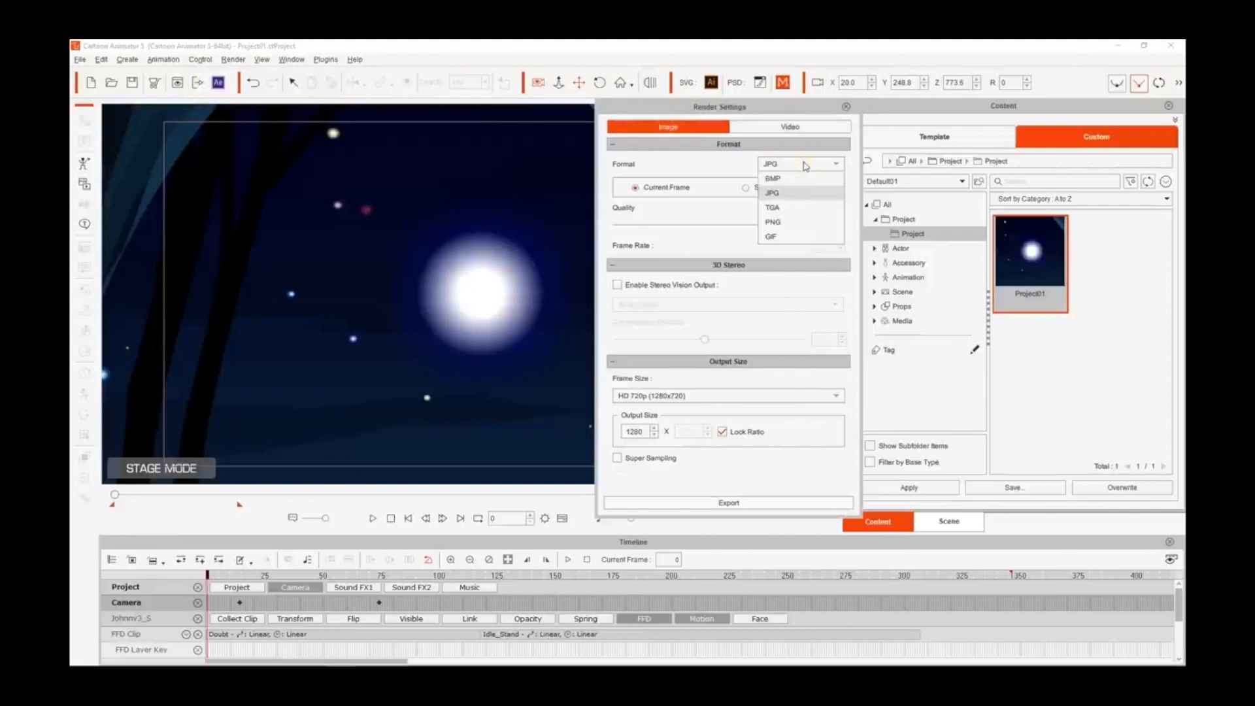
click(808, 222)
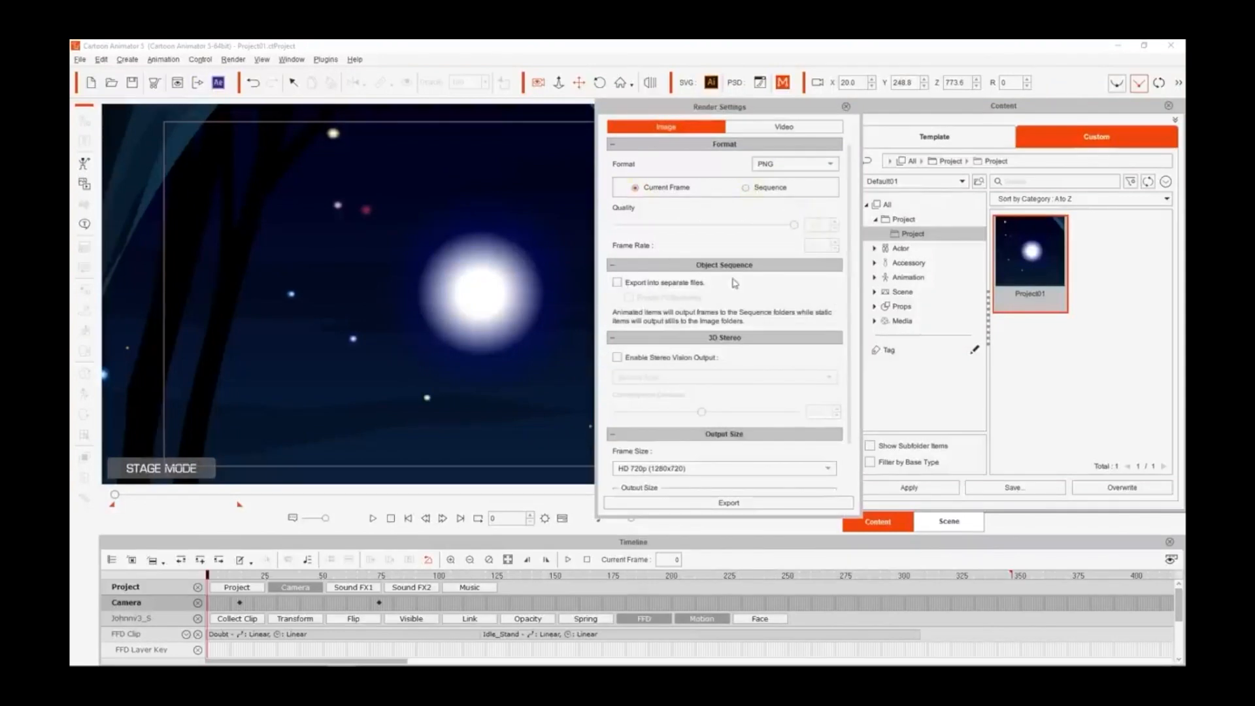
click(617, 284)
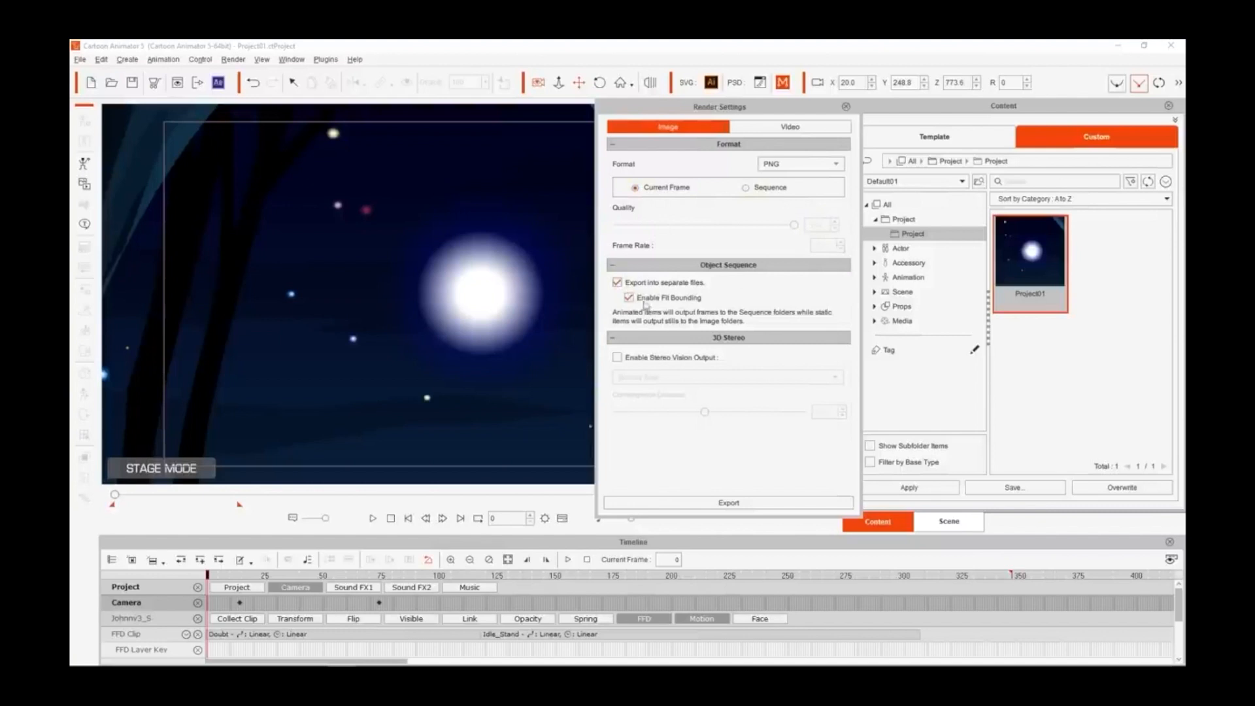
click(617, 283)
- Export the scene as an MP4 video at HD 1080p (1920x1080), saving the named file in the Default01 folder
click(799, 129)
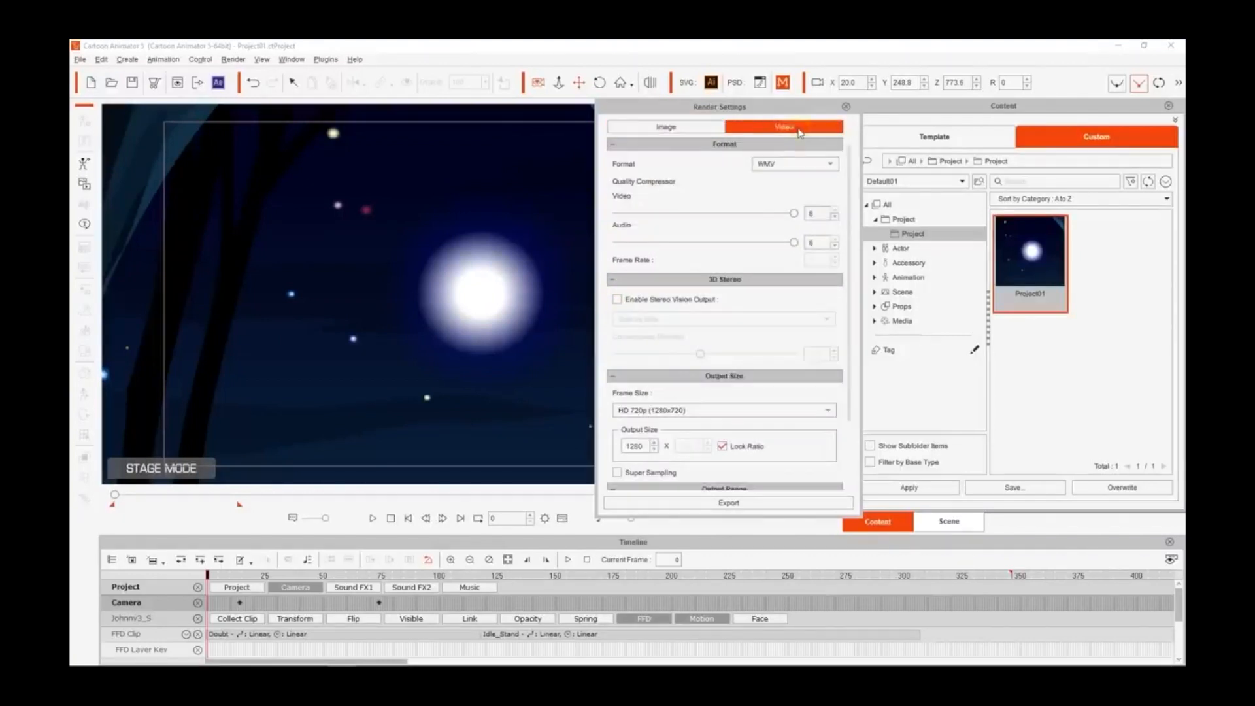
click(795, 168)
click(792, 214)
drag(852, 208, 845, 295)
click(718, 337)
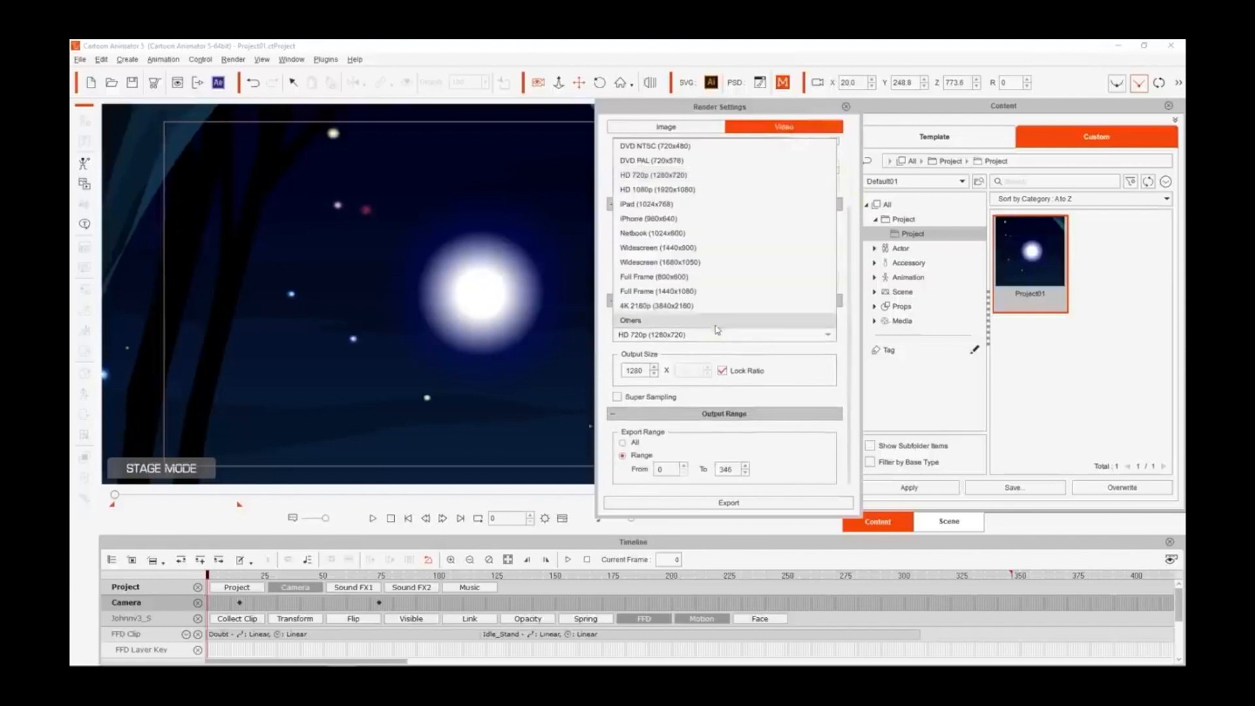
click(717, 200)
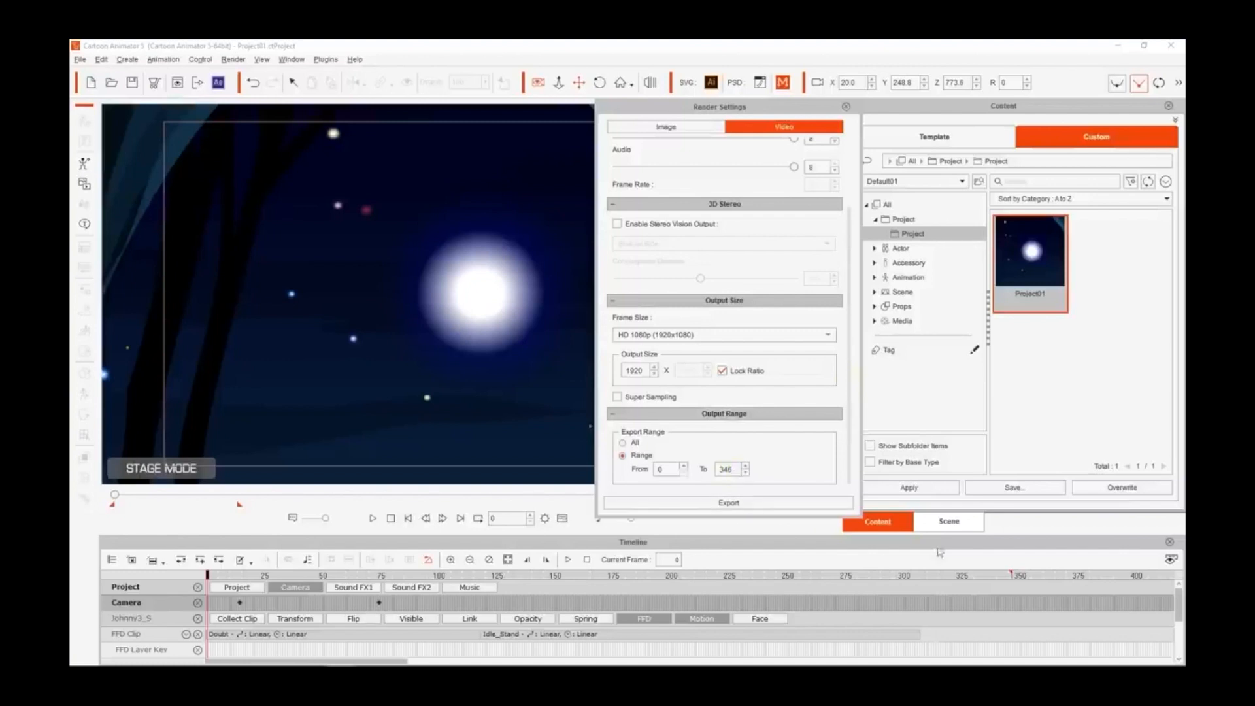
click(788, 503)
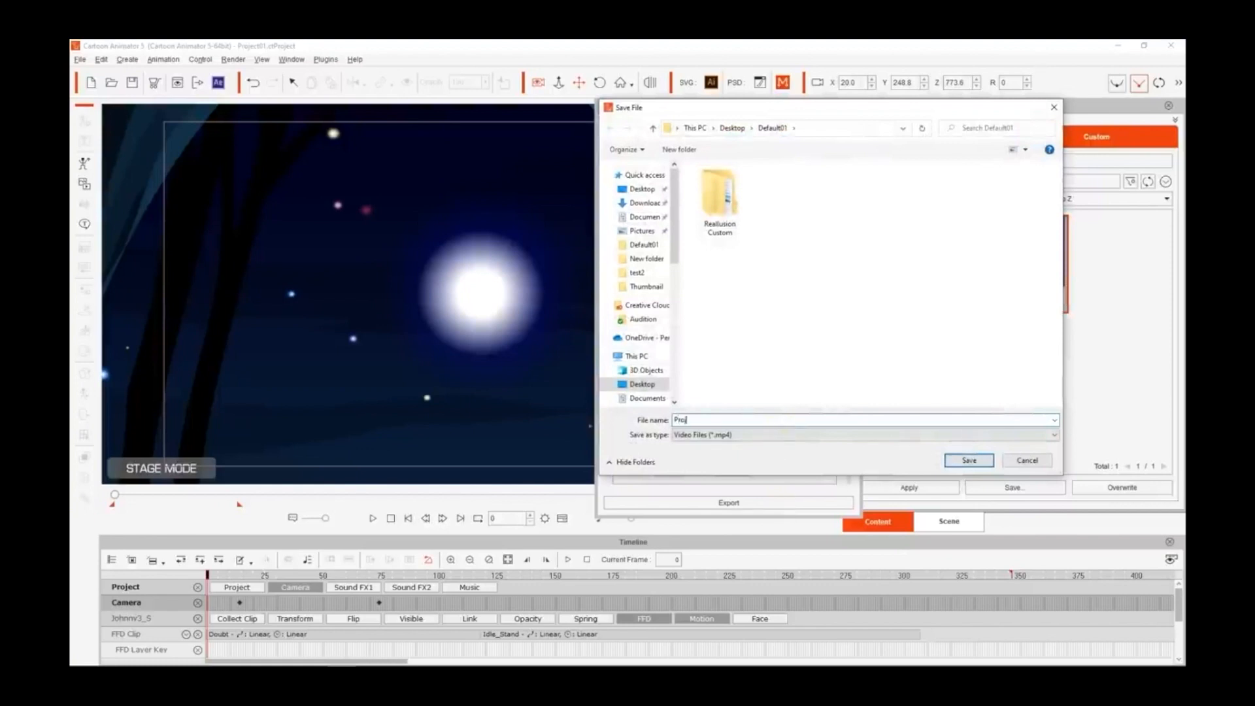
click(970, 461)
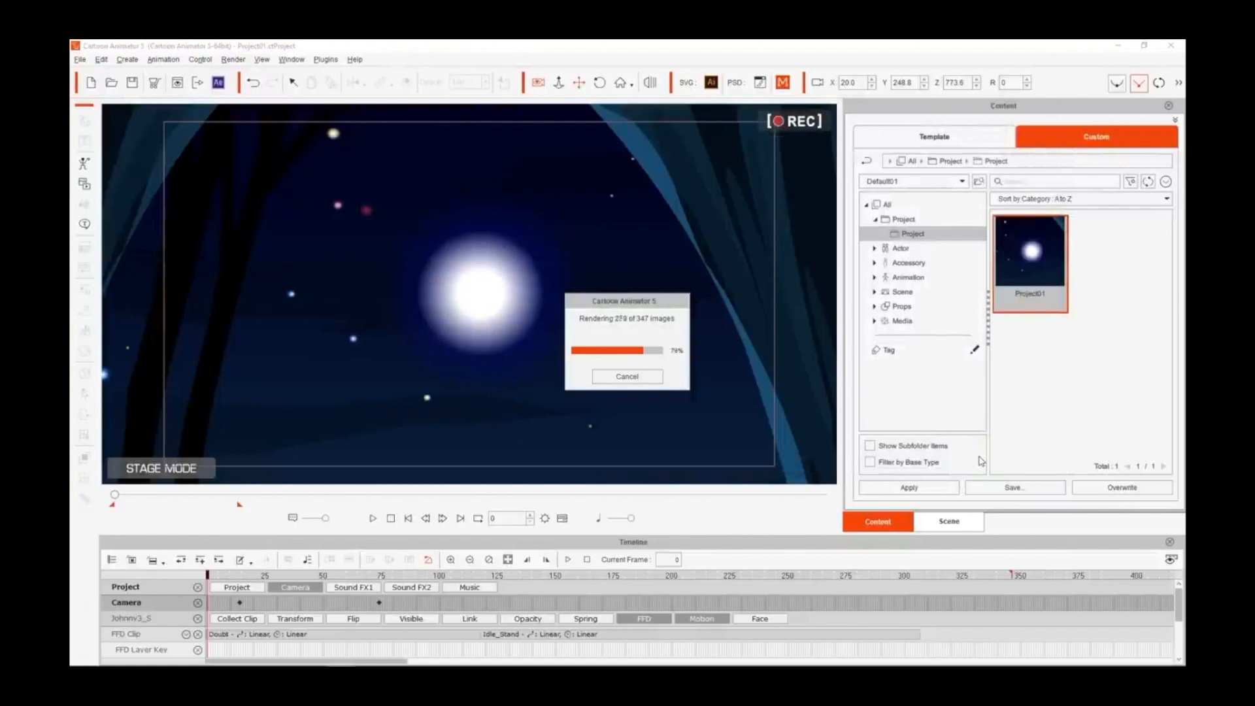